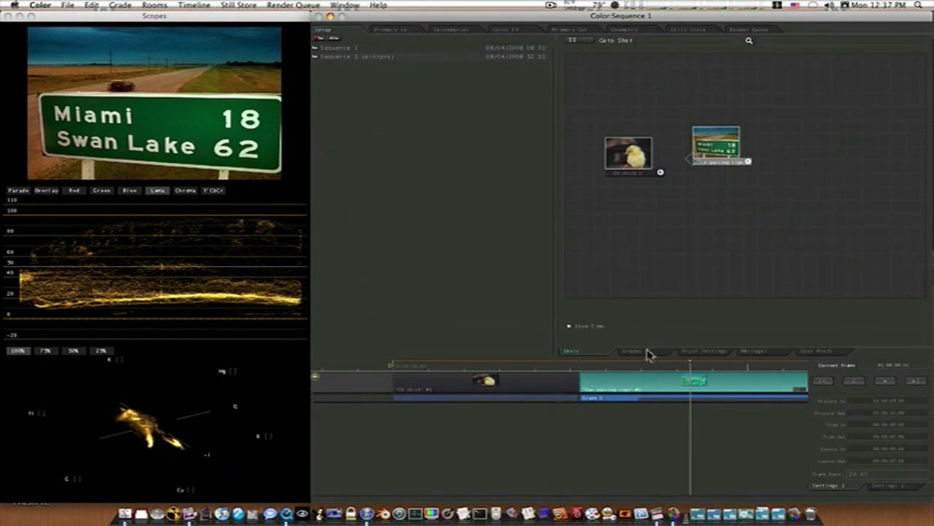
Turn on deinterlacing for both renders and previews in the project settings.
{"action": "left_click", "coordinate": [710, 354]}
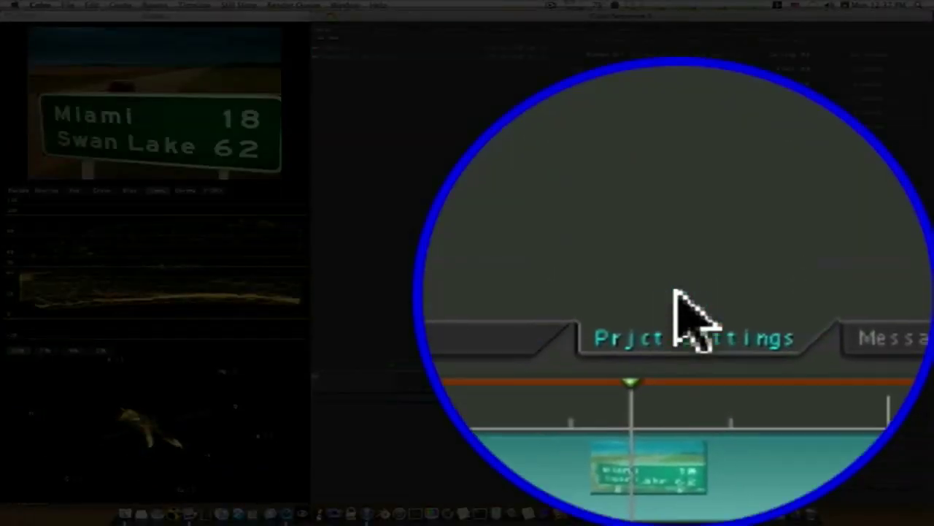
{"action": "left_click", "coordinate": [565, 222]}
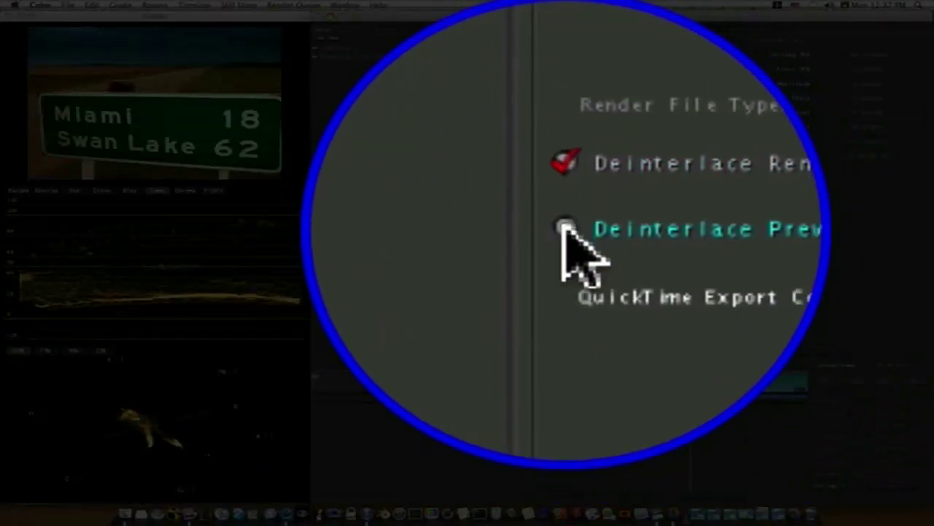
{"action": "left_click", "coordinate": [568, 214]}
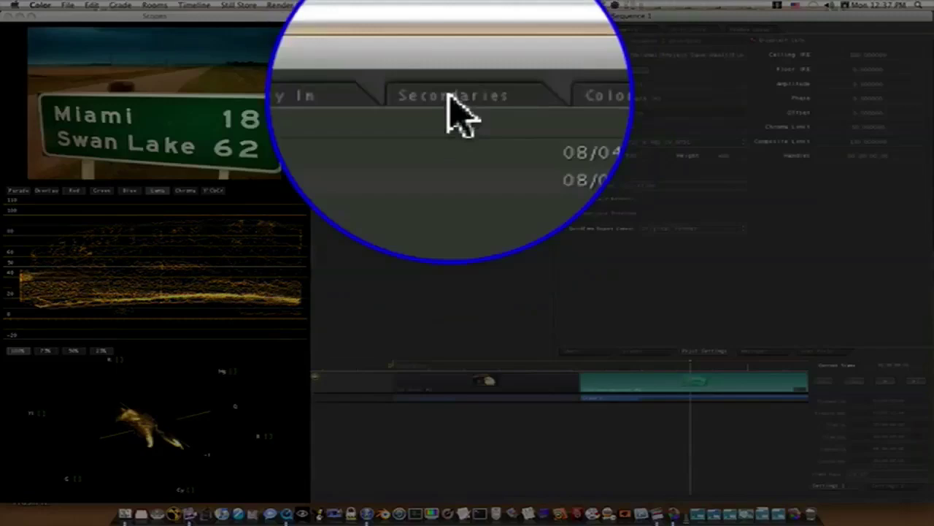
Enable the first secondary on the road sign shot and give it a vignette with a User Shape.
{"action": "left_click", "coordinate": [451, 32]}
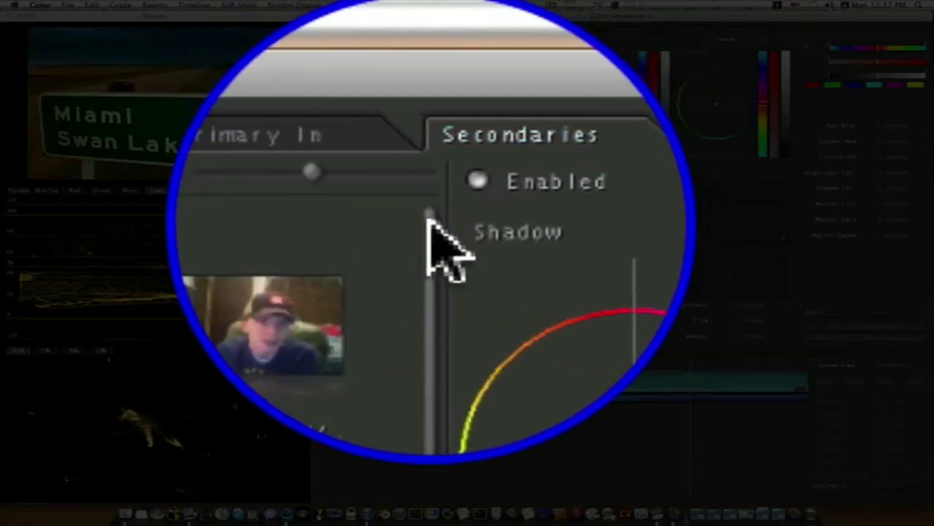
{"action": "left_click", "coordinate": [442, 38]}
{"action": "left_click", "coordinate": [440, 181]}
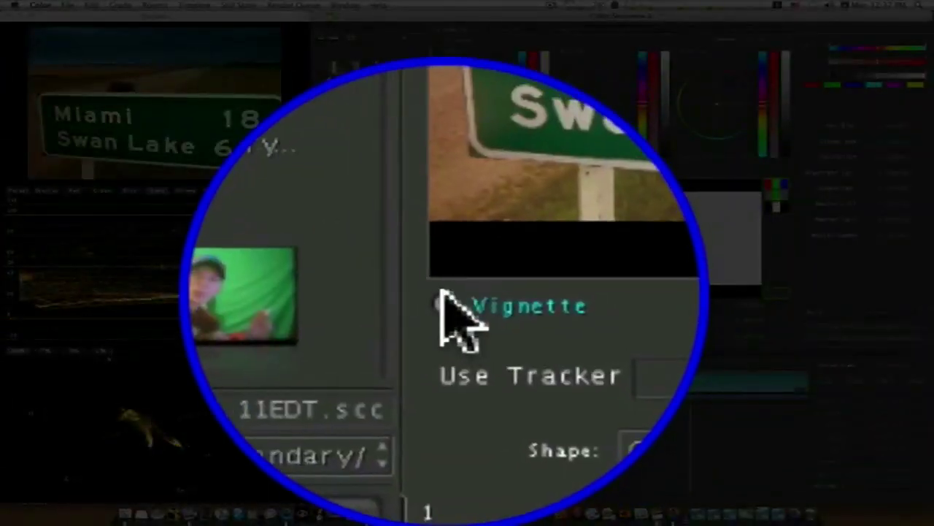
{"action": "left_click", "coordinate": [445, 305]}
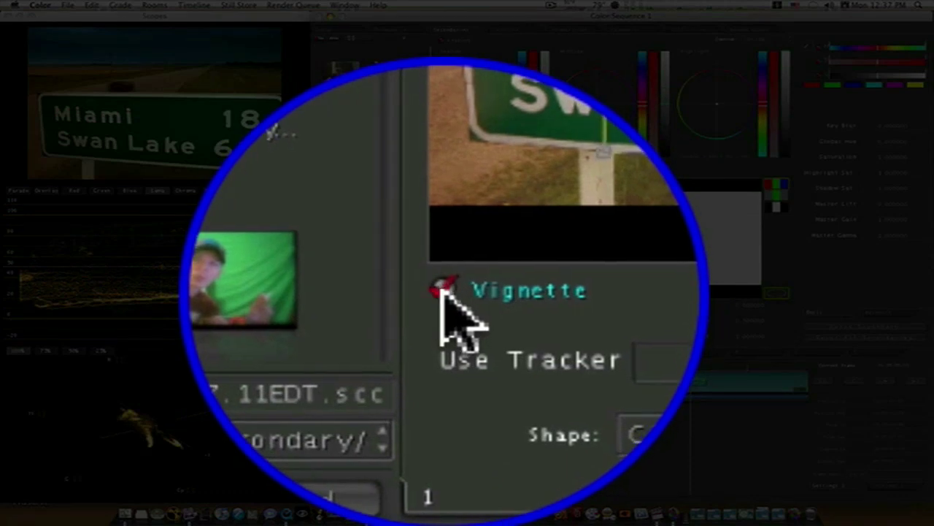
{"action": "left_click", "coordinate": [467, 269]}
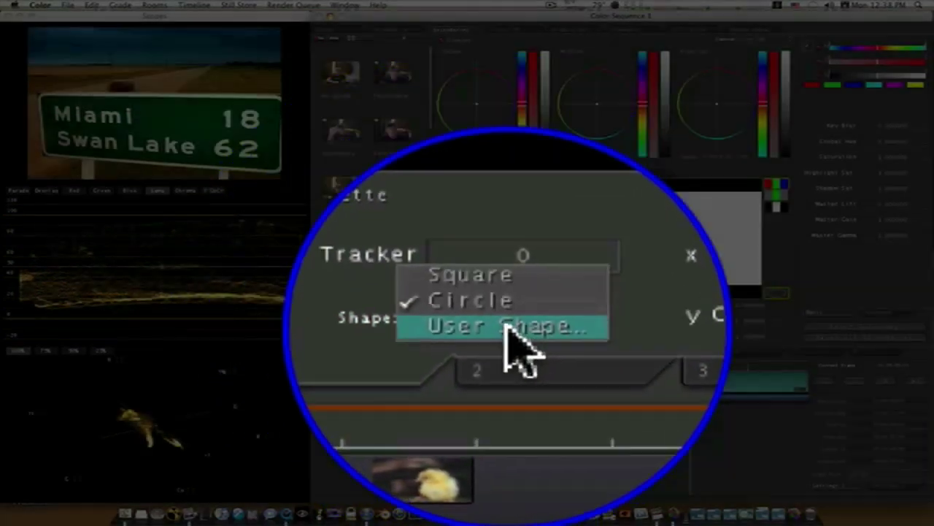
{"action": "left_click", "coordinate": [507, 292]}
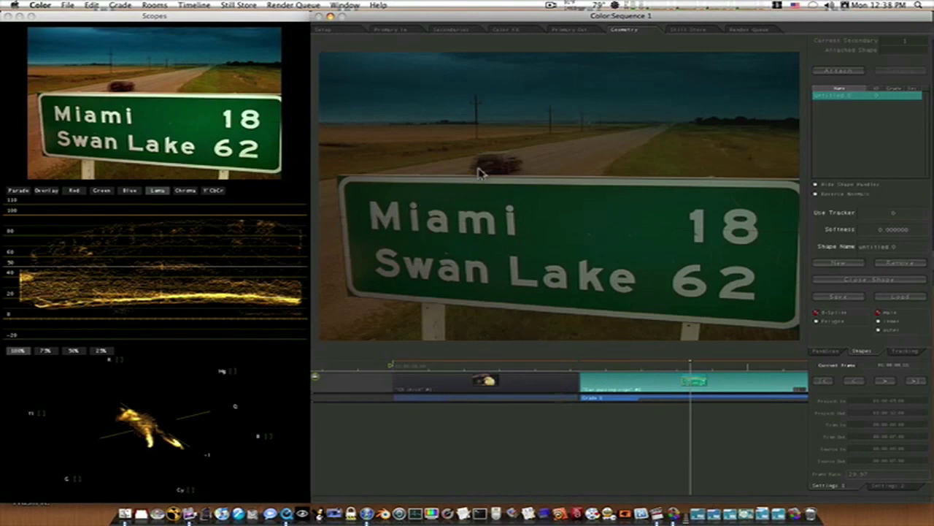
Draw a closed shape around the sky, following the horizon and extending beyond the frame, and attach it to secondary 1.
{"action": "scroll", "coordinate": [563, 138], "scroll_direction": "down", "scroll_amount": 3}
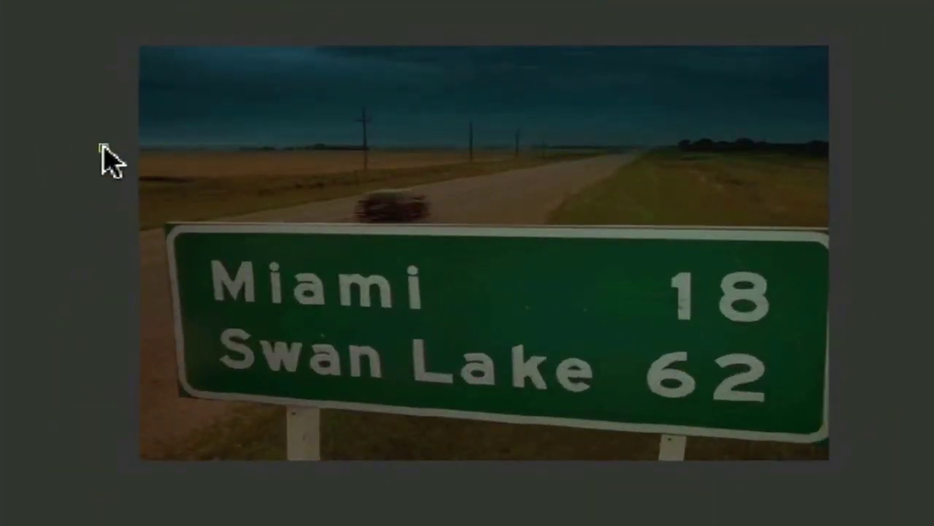
{"action": "left_click", "coordinate": [222, 151]}
{"action": "left_click", "coordinate": [341, 152]}
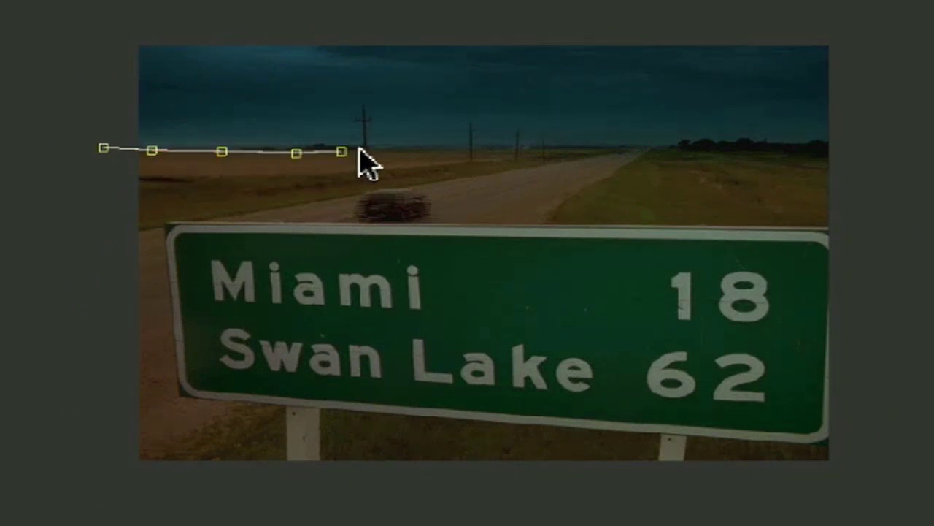
{"action": "left_click", "coordinate": [392, 151]}
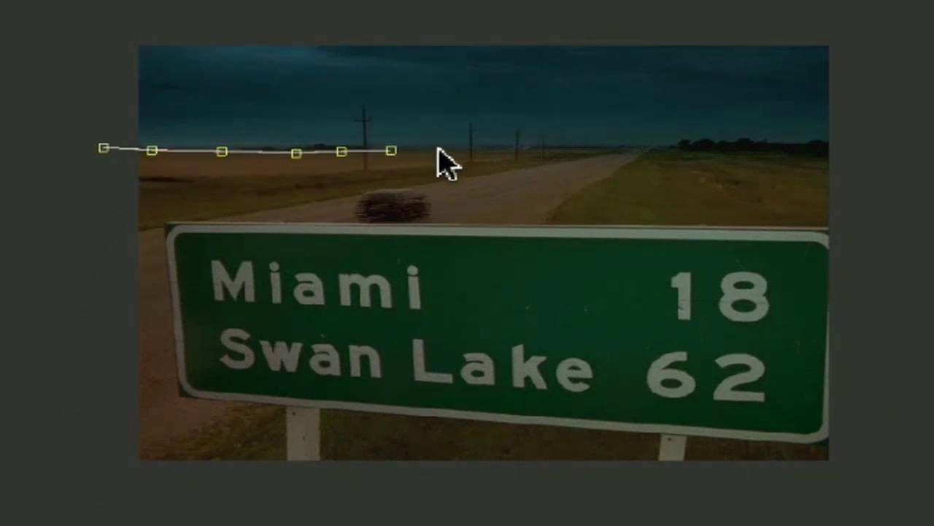
{"action": "left_click", "coordinate": [622, 152]}
{"action": "left_click", "coordinate": [678, 152]}
{"action": "left_click", "coordinate": [729, 152]}
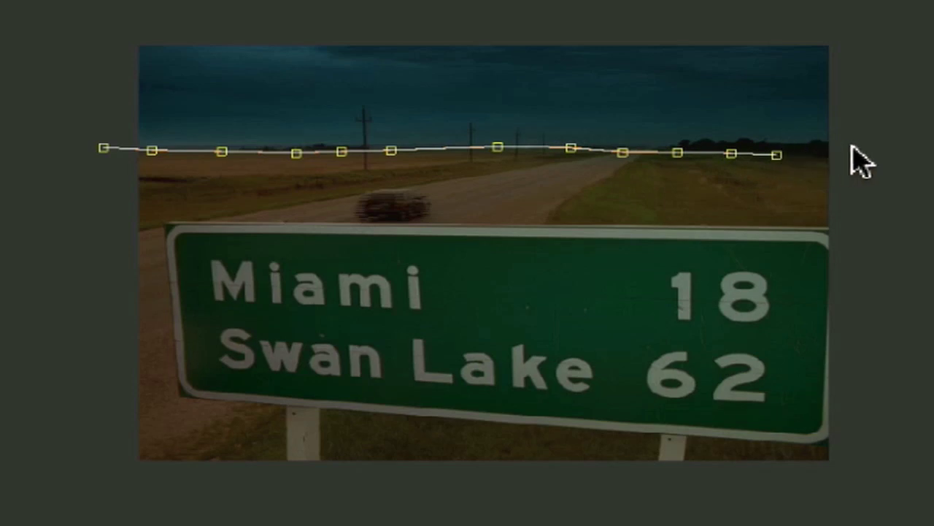
{"action": "left_click_drag", "start_coordinate": [856, 149], "coordinate": [543, 5]}
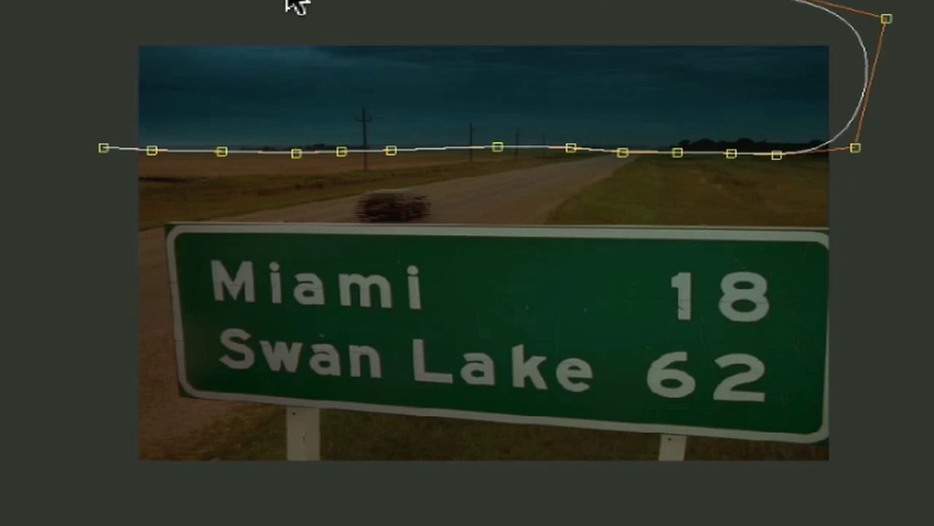
{"action": "left_click", "coordinate": [105, 148]}
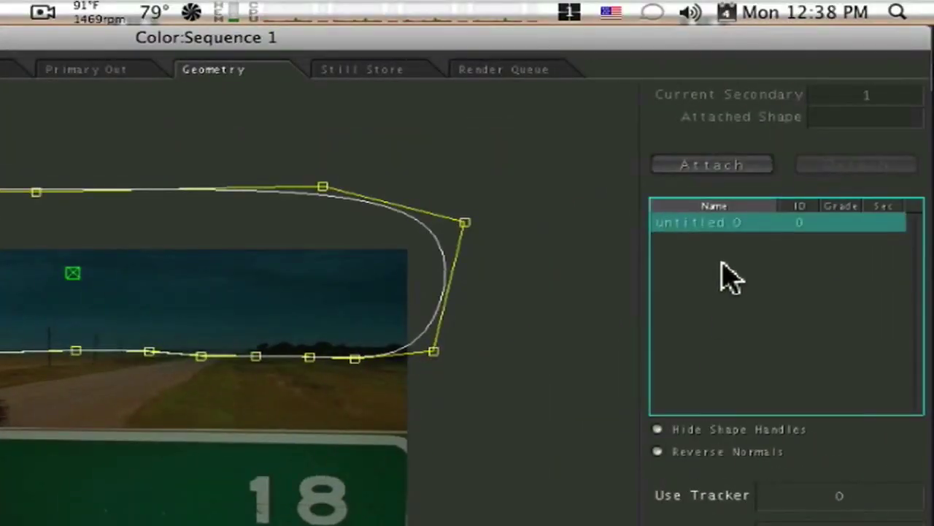
{"action": "left_click", "coordinate": [689, 166]}
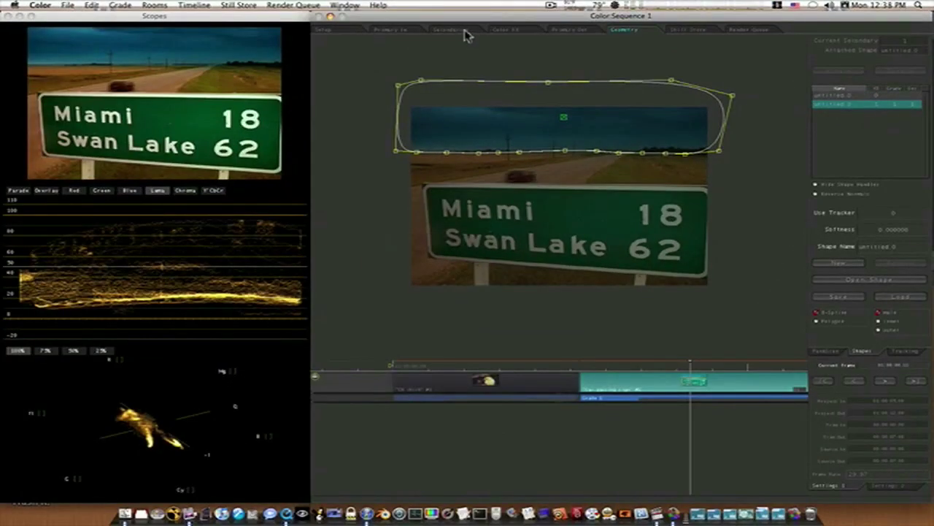
{"action": "left_click", "coordinate": [465, 32]}
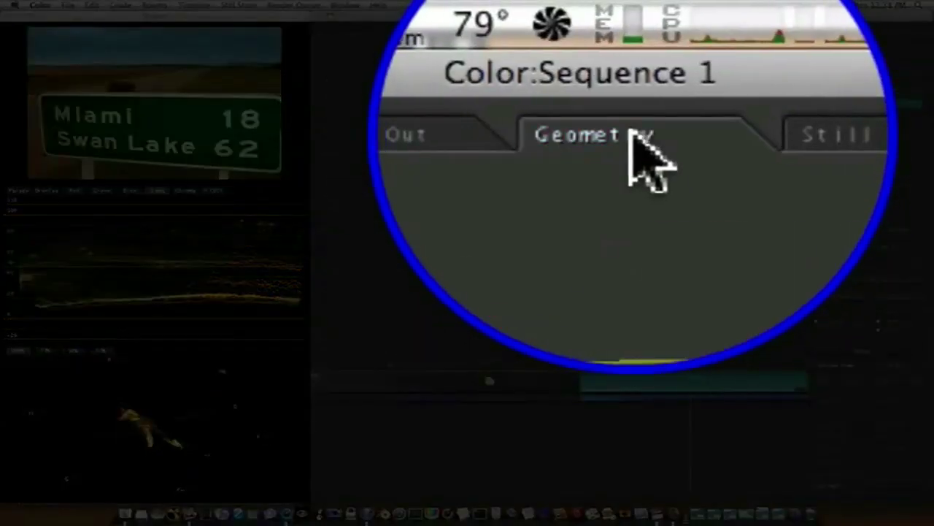
Increase the softness of the sky shape so its edge feathers across the horizon.
{"action": "left_click", "coordinate": [632, 134]}
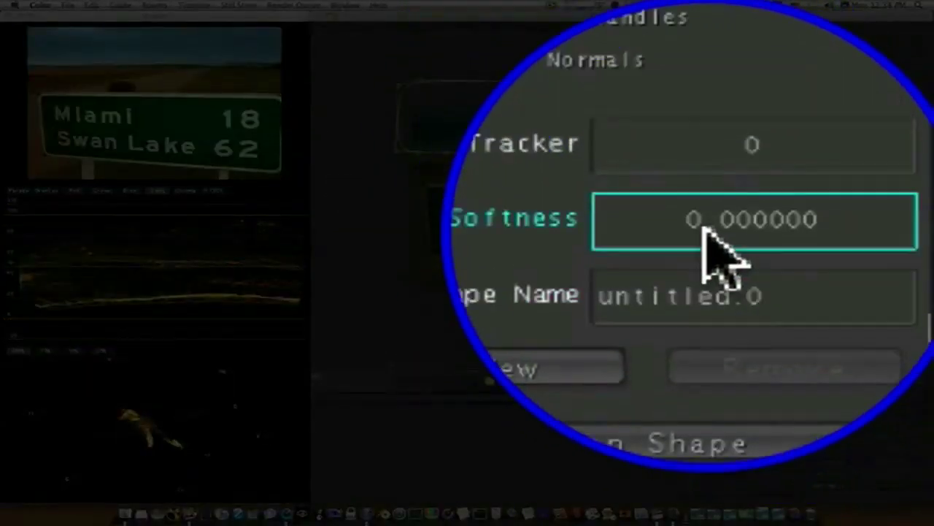
{"action": "left_click_drag", "start_coordinate": [679, 227], "coordinate": [839, 228]}
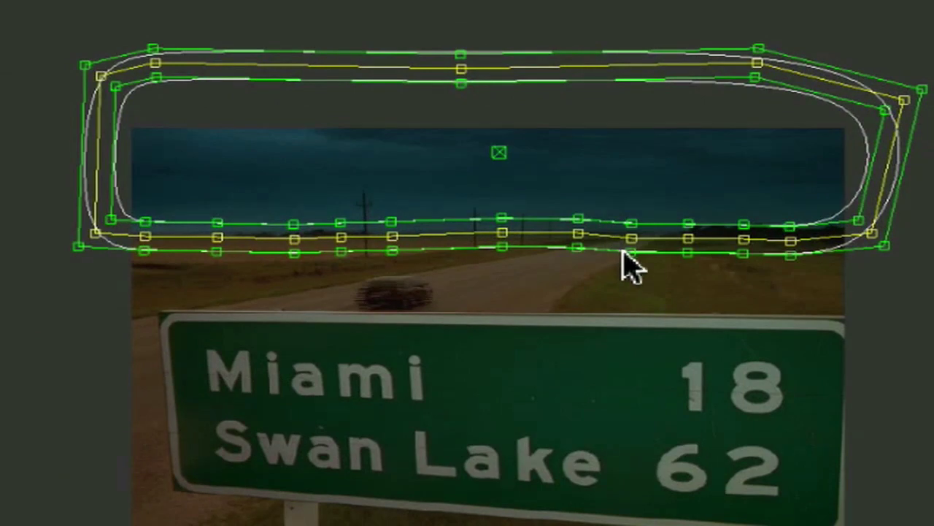
{"action": "left_click_drag", "start_coordinate": [628, 253], "coordinate": [560, 274]}
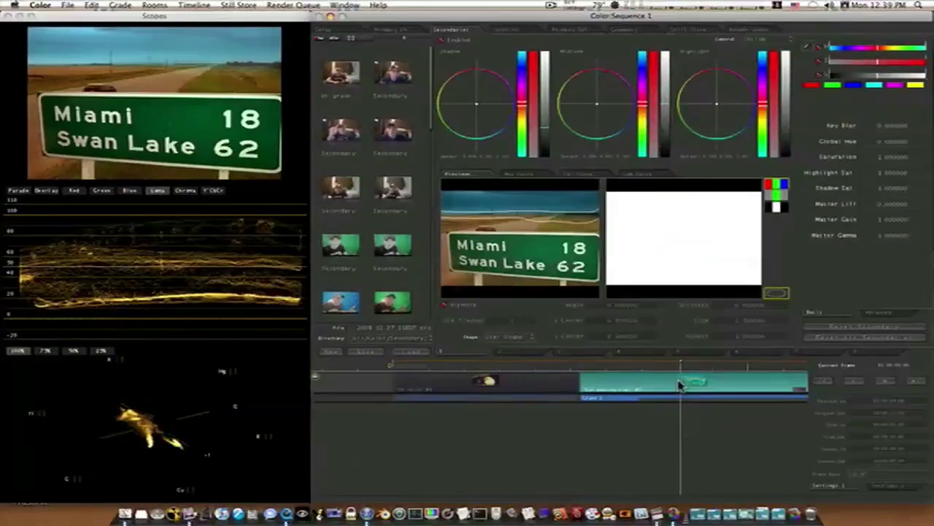
Scrub through the graded road sign shot and add it to the render queue.
{"action": "mouse_move", "coordinate": [679, 384]}
{"action": "left_mouse_down"}
{"action": "mouse_move", "coordinate": [727, 383]}
{"action": "mouse_move", "coordinate": [673, 386]}
{"action": "left_mouse_up"}
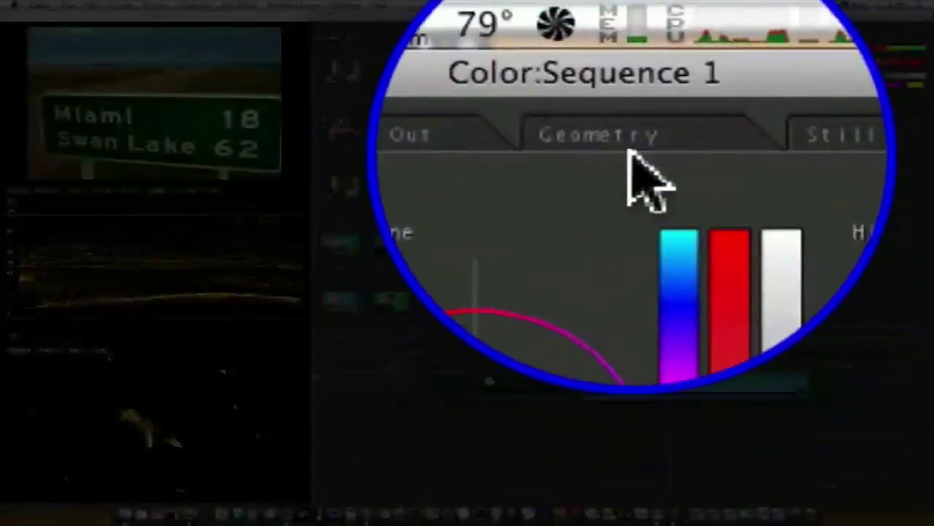
{"action": "left_click", "coordinate": [749, 29]}
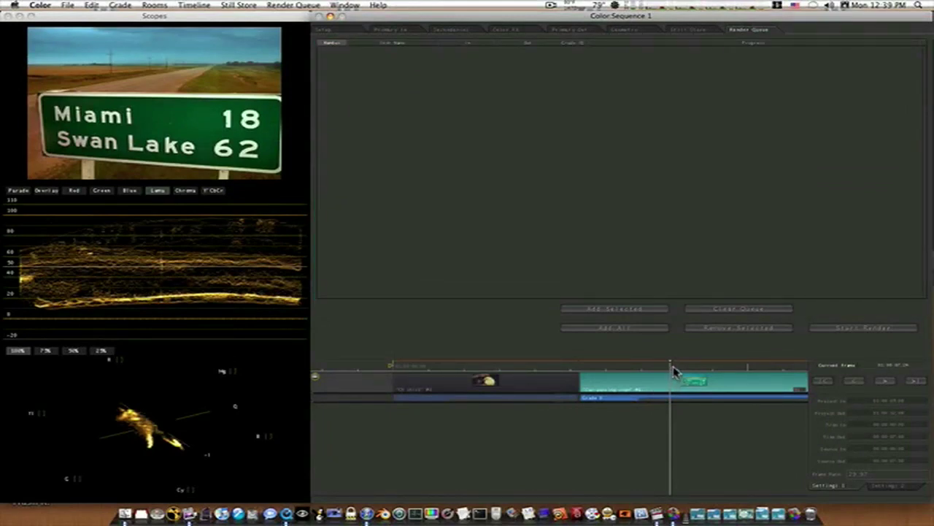
{"action": "left_click_drag", "start_coordinate": [674, 372], "coordinate": [657, 375]}
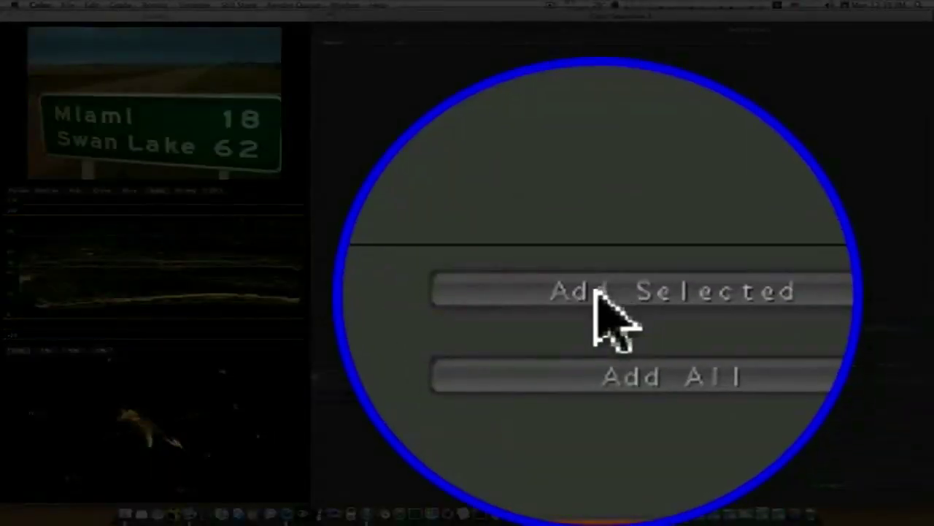
{"action": "left_click", "coordinate": [595, 291]}
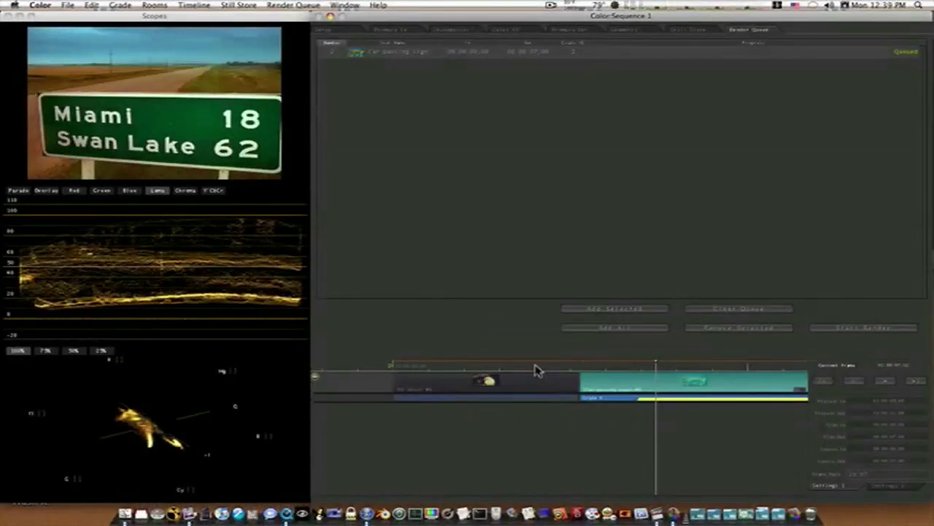
Move to the chick shot and set its secondary vignette to a User Shape.
{"action": "left_click", "coordinate": [525, 367]}
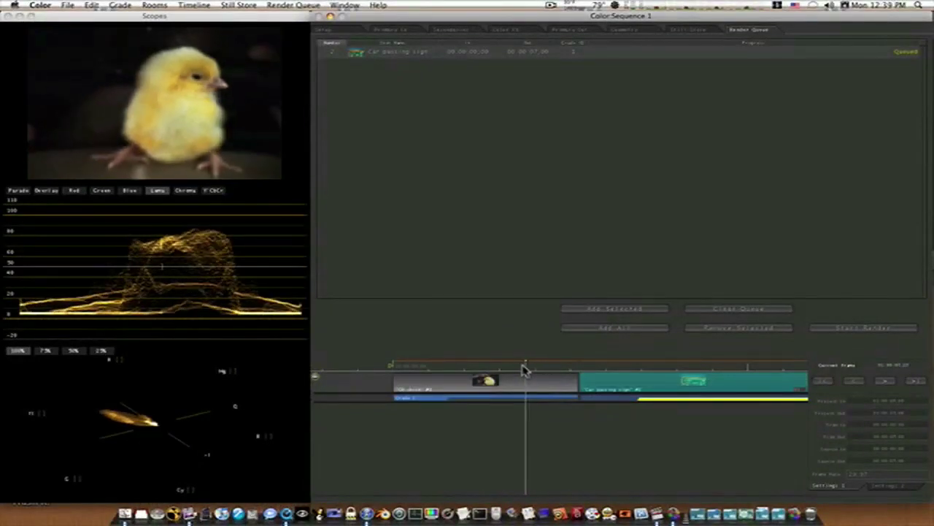
{"action": "mouse_move", "coordinate": [525, 370]}
{"action": "left_mouse_down"}
{"action": "mouse_move", "coordinate": [504, 365]}
{"action": "mouse_move", "coordinate": [512, 365]}
{"action": "left_mouse_up"}
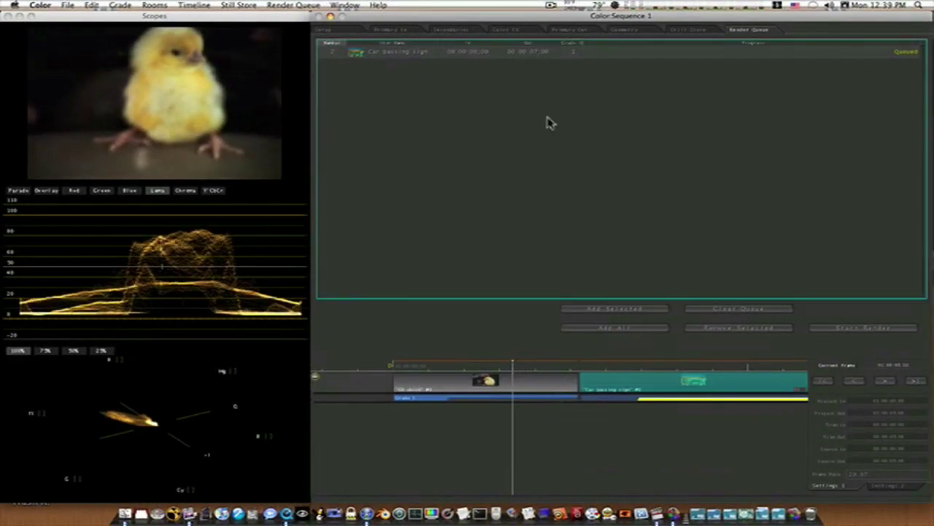
{"action": "left_click", "coordinate": [453, 30]}
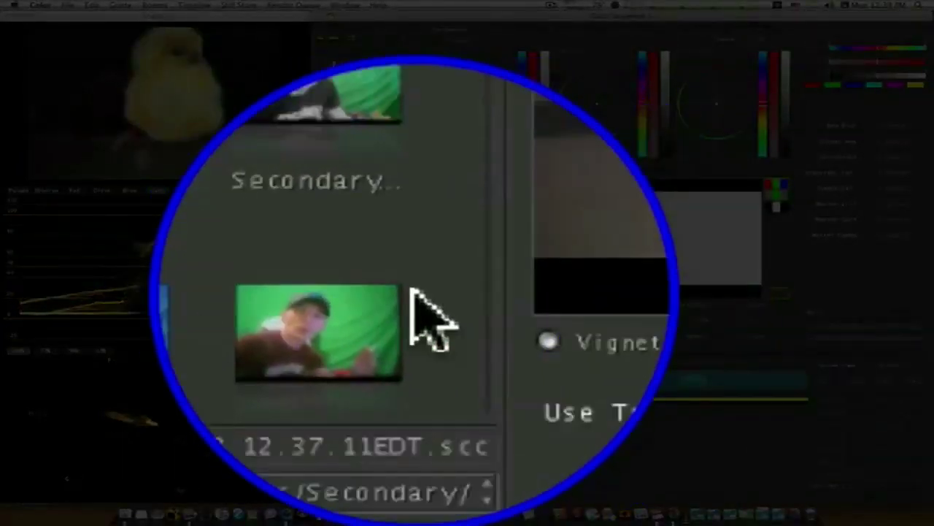
{"action": "left_click", "coordinate": [498, 292]}
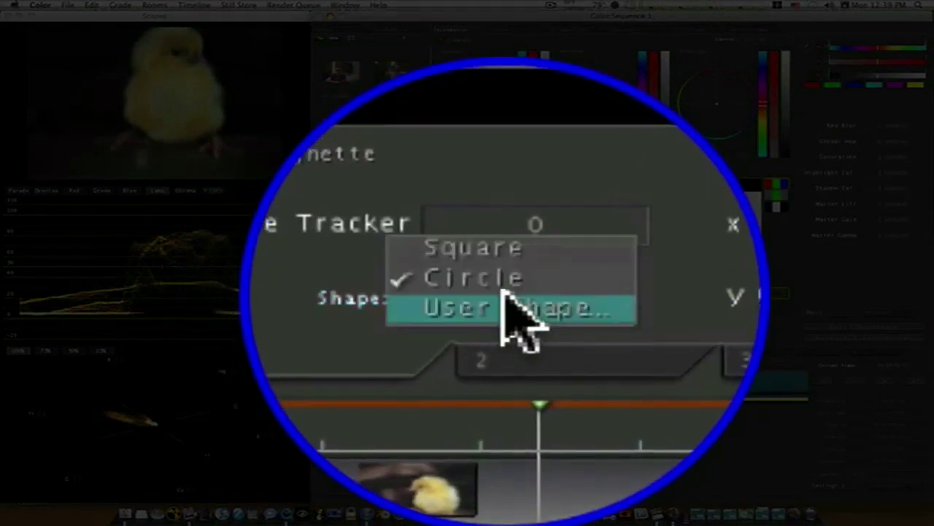
{"action": "left_click", "coordinate": [504, 292]}
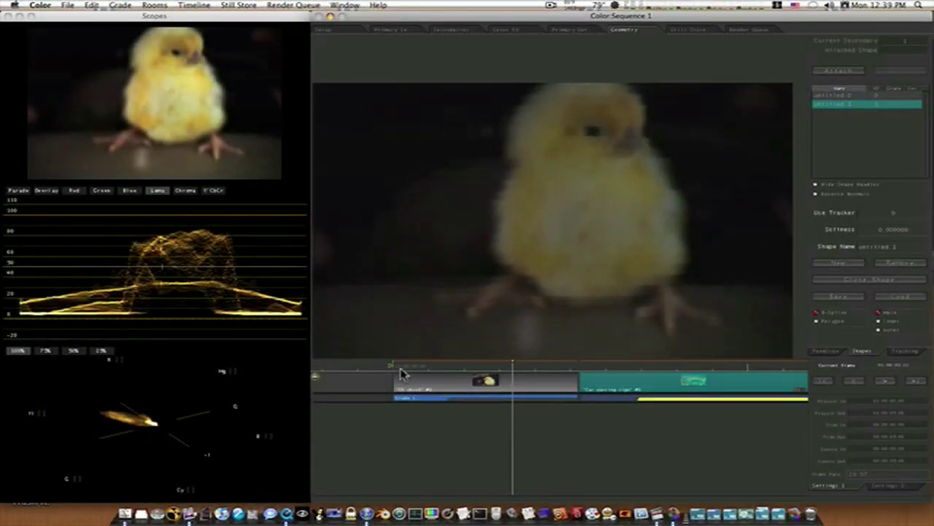
Inspect the chick shot's first frame and check the deinterlace options in the project settings.
{"action": "left_click_drag", "start_coordinate": [407, 371], "coordinate": [396, 370]}
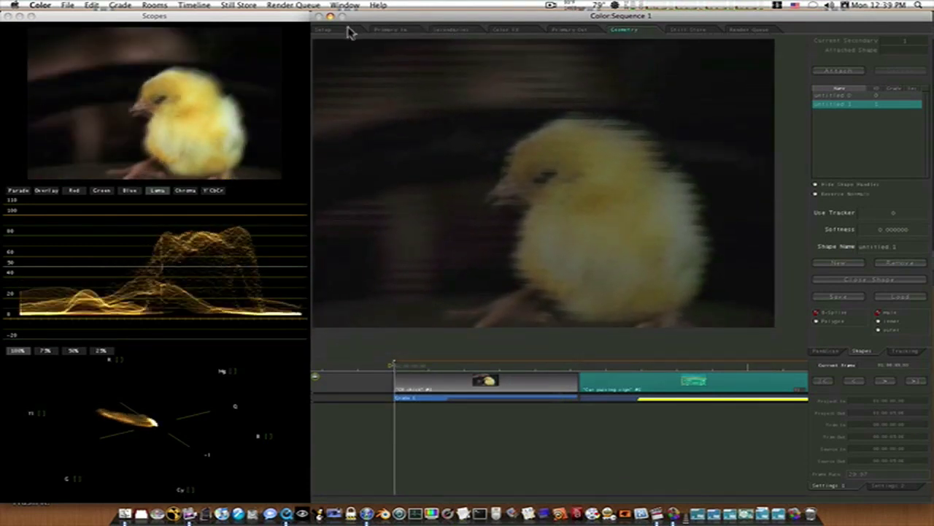
{"action": "left_click", "coordinate": [324, 29]}
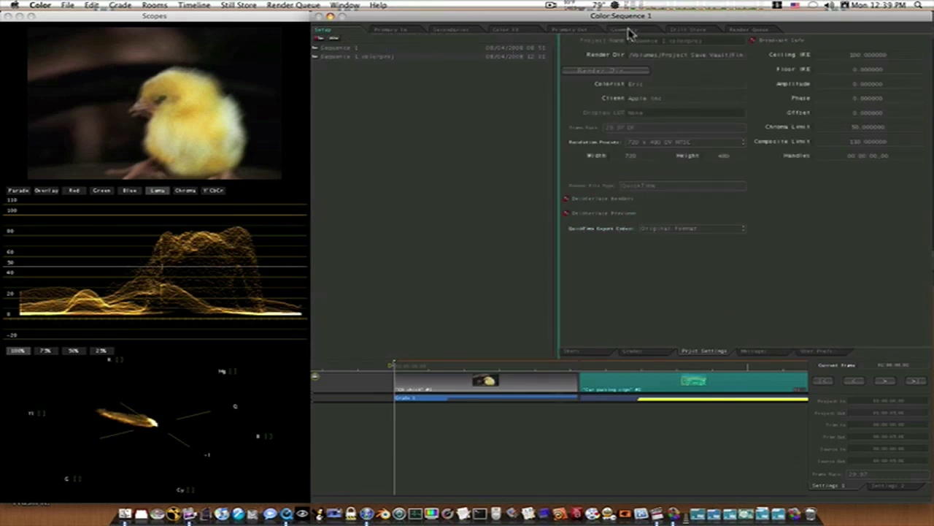
{"action": "left_click", "coordinate": [624, 30]}
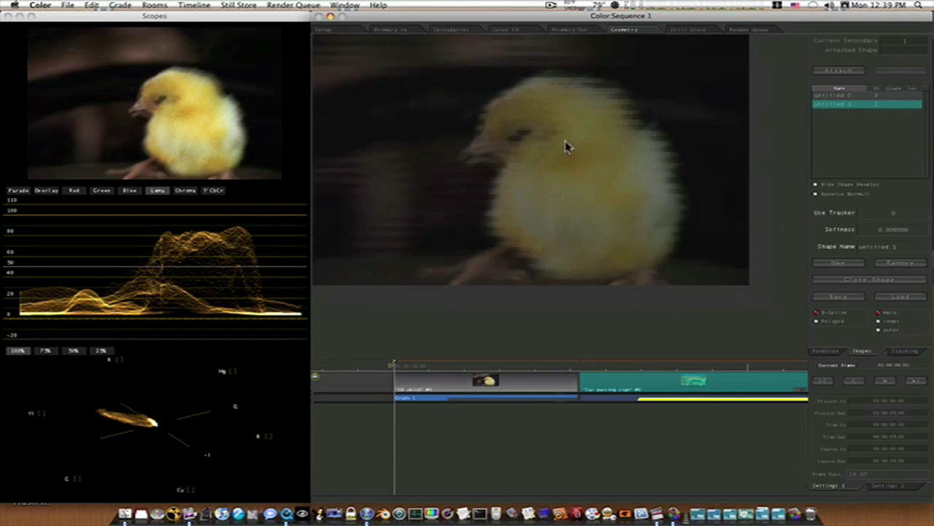
Move to the frame where the chick faces the camera and trace a closed shape around its head and body.
{"action": "left_click", "coordinate": [438, 366]}
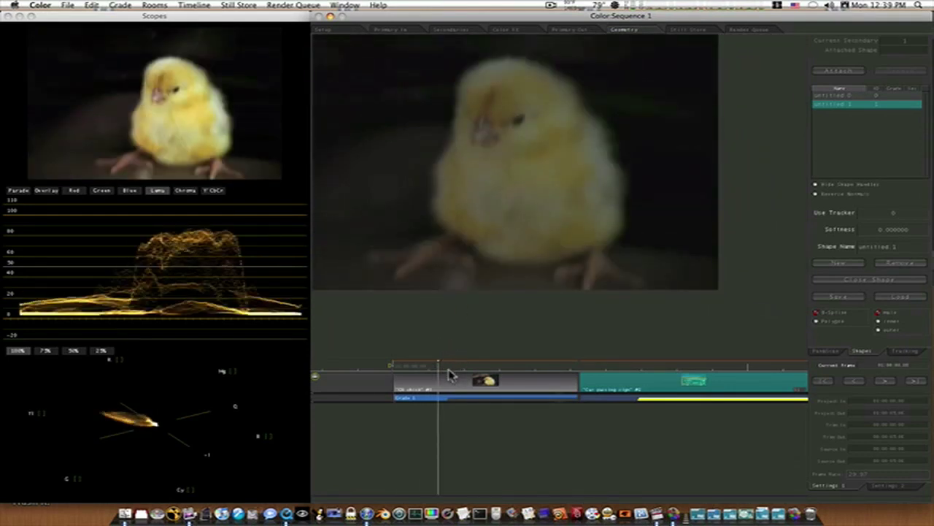
{"action": "left_click_drag", "start_coordinate": [450, 374], "coordinate": [473, 381]}
{"action": "left_click_drag", "start_coordinate": [536, 241], "coordinate": [595, 287]}
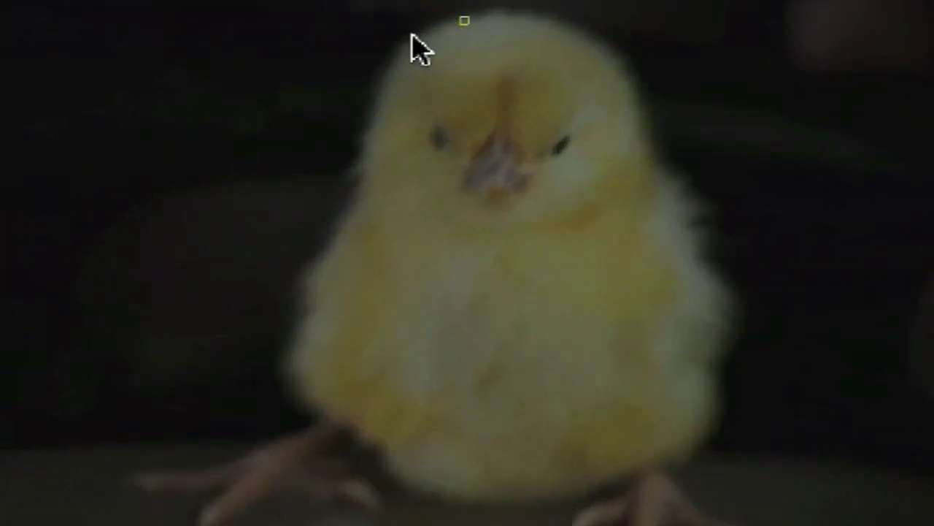
{"action": "mouse_move", "coordinate": [356, 163]}
{"action": "left_mouse_down"}
{"action": "mouse_move", "coordinate": [349, 208]}
{"action": "mouse_move", "coordinate": [320, 260]}
{"action": "left_mouse_up"}
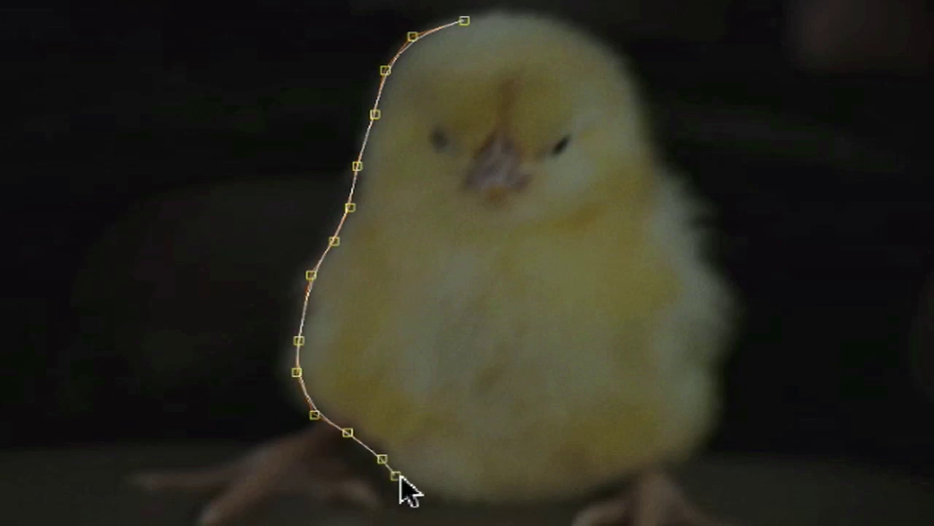
{"action": "mouse_move", "coordinate": [400, 479]}
{"action": "left_mouse_down"}
{"action": "mouse_move", "coordinate": [510, 502]}
{"action": "mouse_move", "coordinate": [615, 478]}
{"action": "mouse_move", "coordinate": [691, 440]}
{"action": "mouse_move", "coordinate": [730, 379]}
{"action": "left_mouse_up"}
{"action": "left_click_drag", "start_coordinate": [718, 285], "coordinate": [691, 229]}
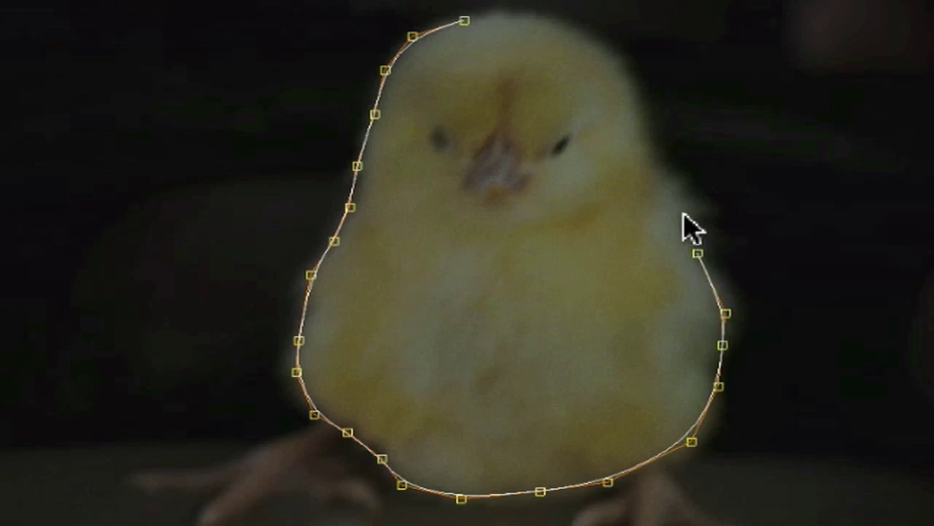
{"action": "mouse_move", "coordinate": [655, 163]}
{"action": "left_mouse_down"}
{"action": "mouse_move", "coordinate": [632, 94]}
{"action": "mouse_move", "coordinate": [600, 46]}
{"action": "mouse_move", "coordinate": [522, 9]}
{"action": "mouse_move", "coordinate": [463, 42]}
{"action": "left_mouse_up"}
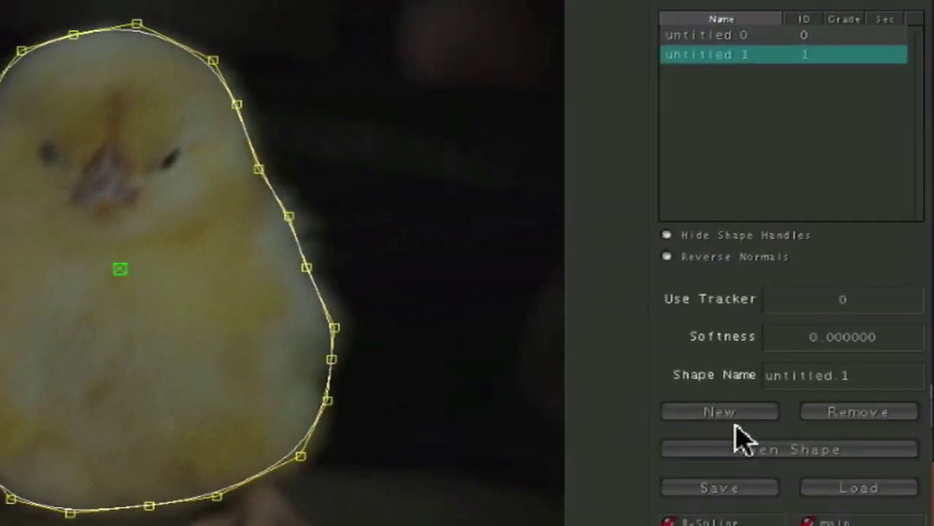
Set the chick shape's softness to 0.2784 and lower the attached secondary's saturation until the chick turns grey.
{"action": "left_click", "coordinate": [861, 380]}
{"action": "left_click_drag", "start_coordinate": [813, 350], "coordinate": [884, 384]}
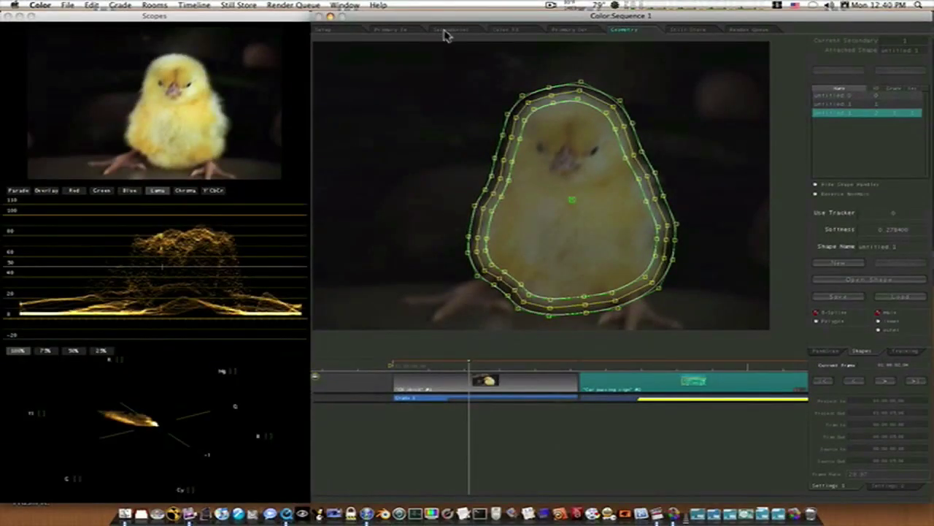
{"action": "left_click", "coordinate": [447, 31]}
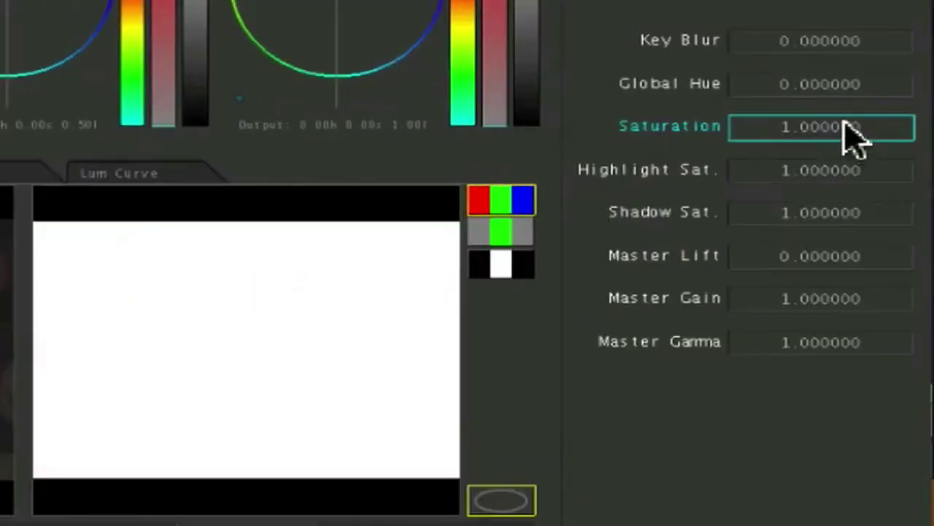
{"action": "left_click_drag", "start_coordinate": [896, 156], "coordinate": [891, 155]}
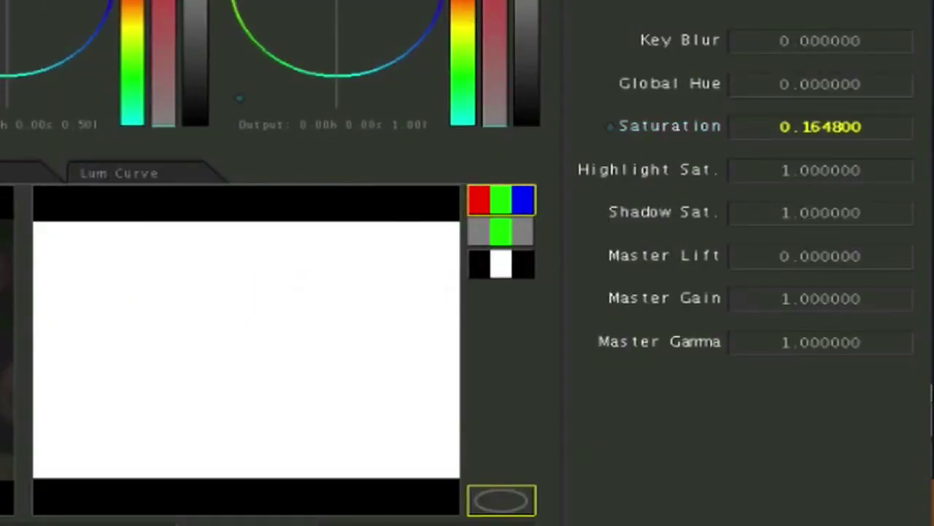
{"action": "left_click_drag", "start_coordinate": [820, 127], "coordinate": [803, 126]}
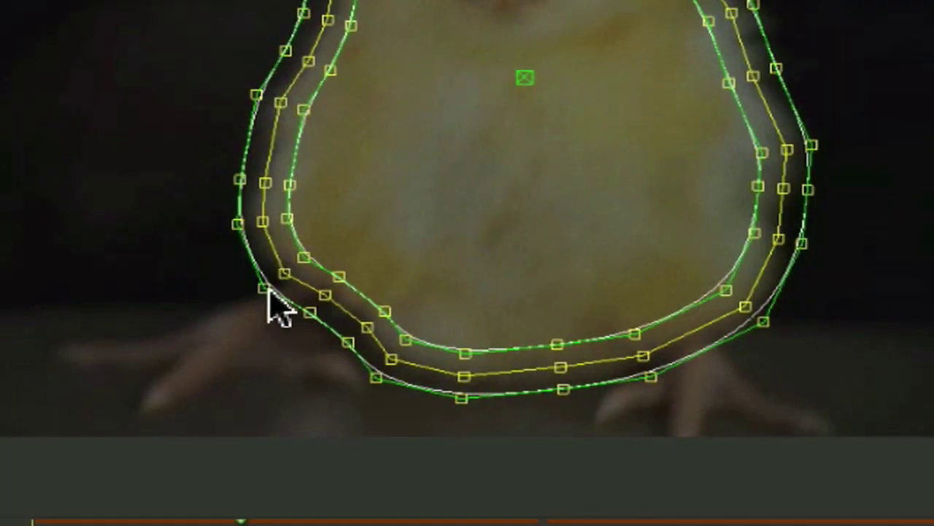
Reshape the lower part of the chick shape by pulling its outer softness points outward around the belly and above the feet.
{"action": "left_click_drag", "start_coordinate": [262, 288], "coordinate": [250, 301]}
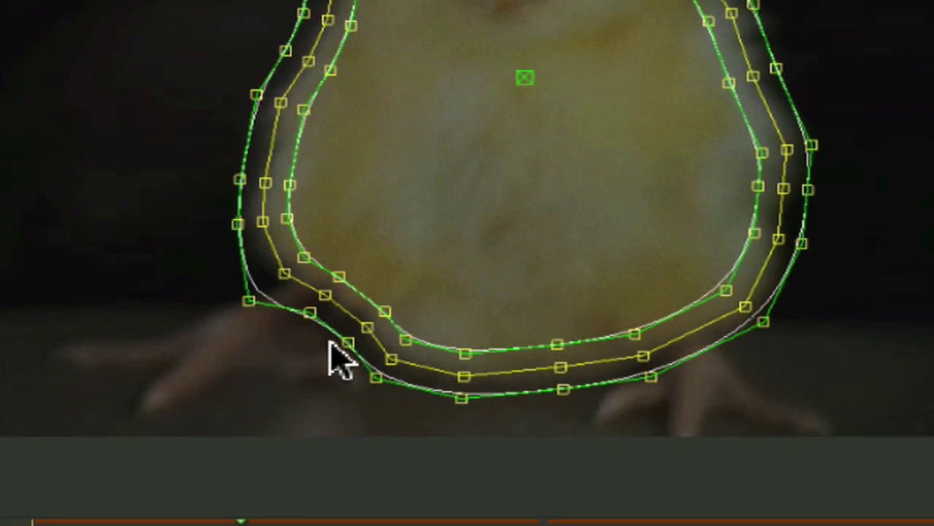
{"action": "left_click_drag", "start_coordinate": [307, 313], "coordinate": [301, 326]}
{"action": "left_click_drag", "start_coordinate": [349, 344], "coordinate": [366, 395]}
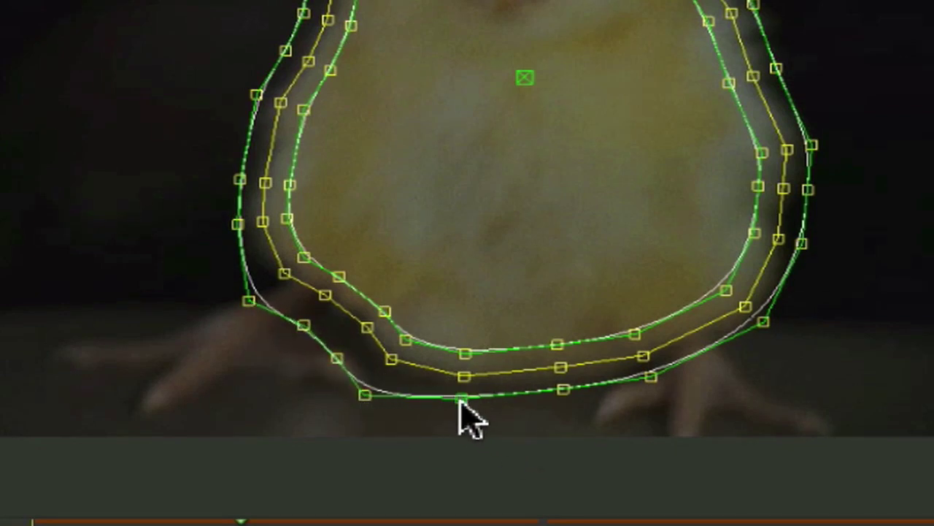
{"action": "left_click_drag", "start_coordinate": [461, 400], "coordinate": [459, 418]}
{"action": "left_click_drag", "start_coordinate": [564, 389], "coordinate": [576, 413]}
{"action": "left_click_drag", "start_coordinate": [652, 377], "coordinate": [663, 403]}
{"action": "left_click_drag", "start_coordinate": [764, 322], "coordinate": [770, 332]}
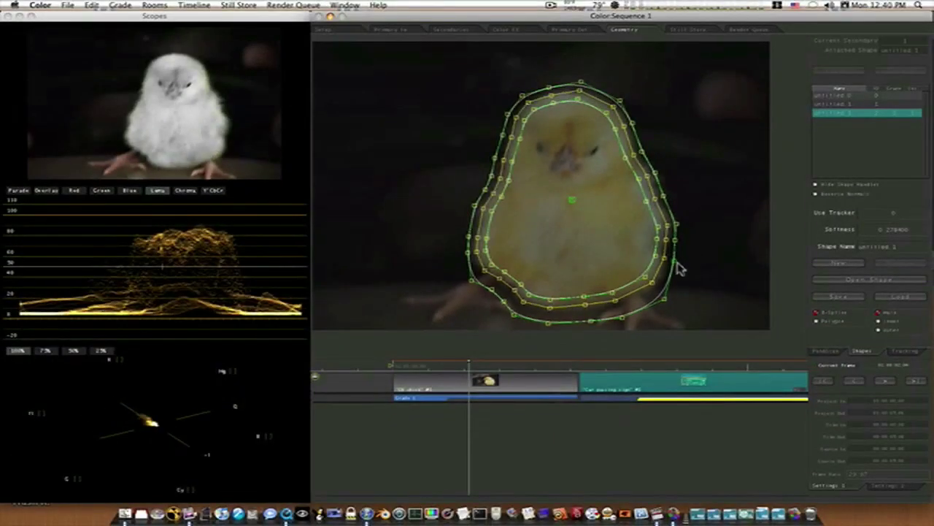
{"action": "left_click_drag", "start_coordinate": [677, 266], "coordinate": [528, 292]}
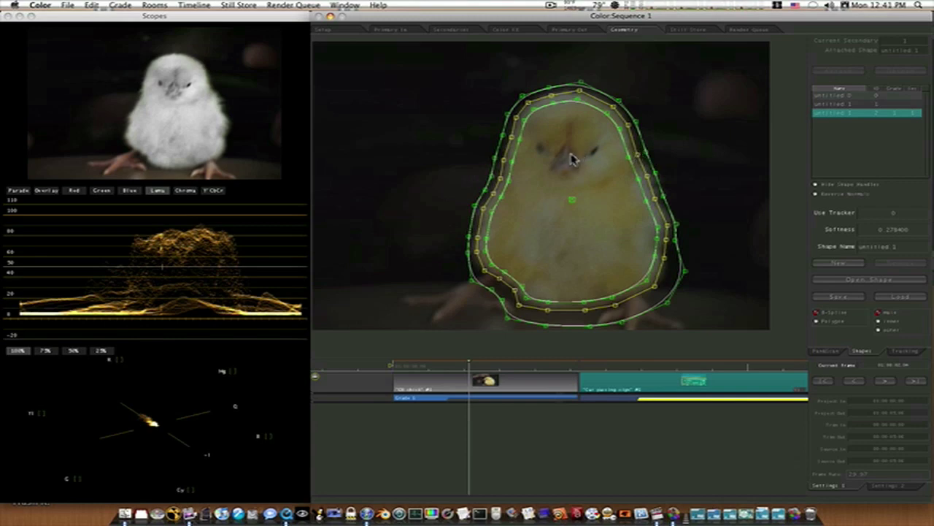
Add a keyframe for the chick shape at the current frame and move forward to where the chick has shifted.
{"action": "left_click", "coordinate": [191, 6]}
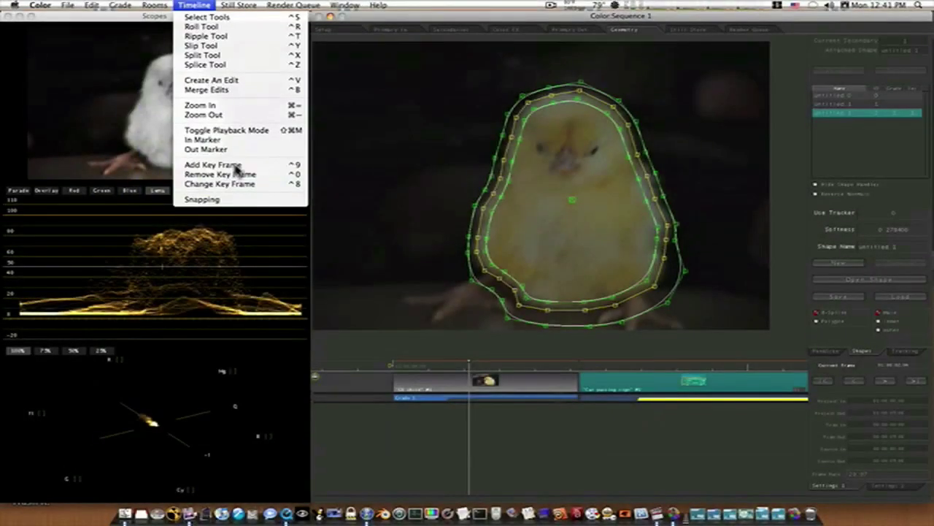
{"action": "left_click", "coordinate": [219, 366]}
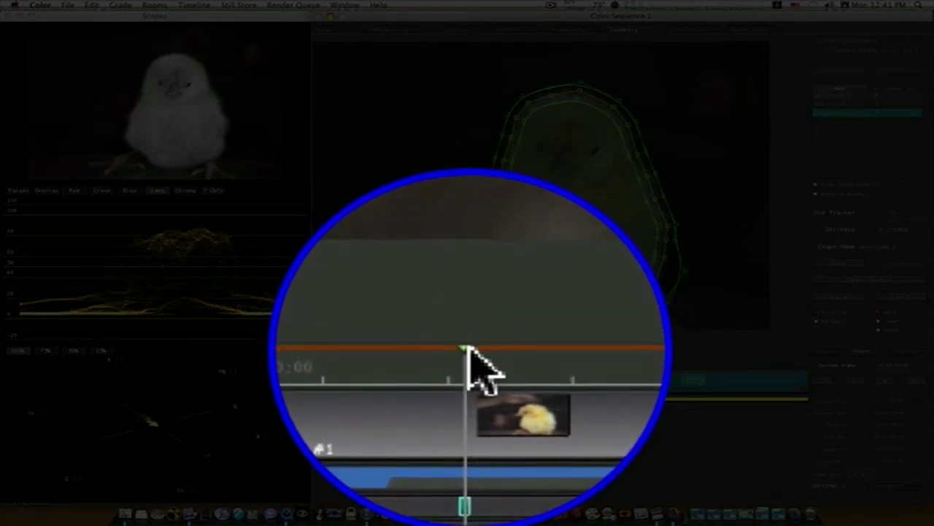
{"action": "left_click_drag", "start_coordinate": [469, 348], "coordinate": [472, 351]}
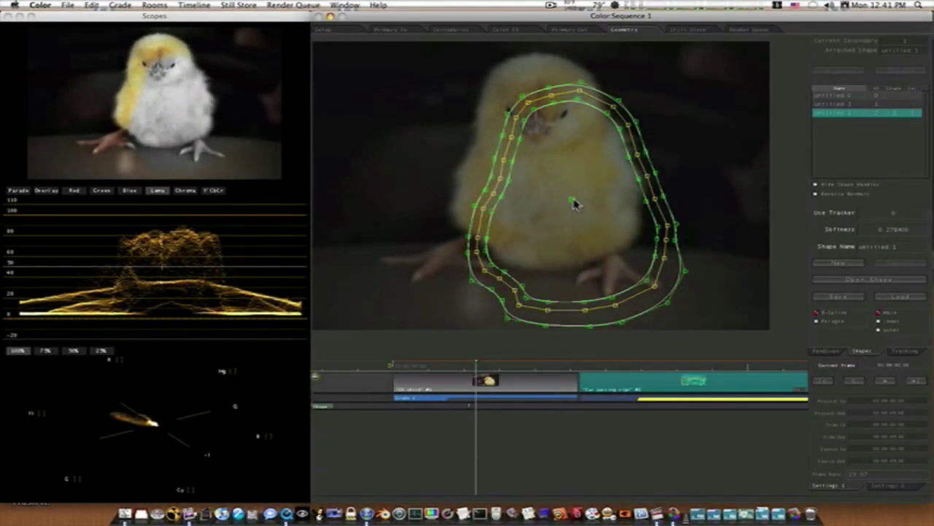
Try to move the shape onto the shifted chick without adding a second keyframe, and undo the moves.
{"action": "left_click_drag", "start_coordinate": [573, 199], "coordinate": [535, 156]}
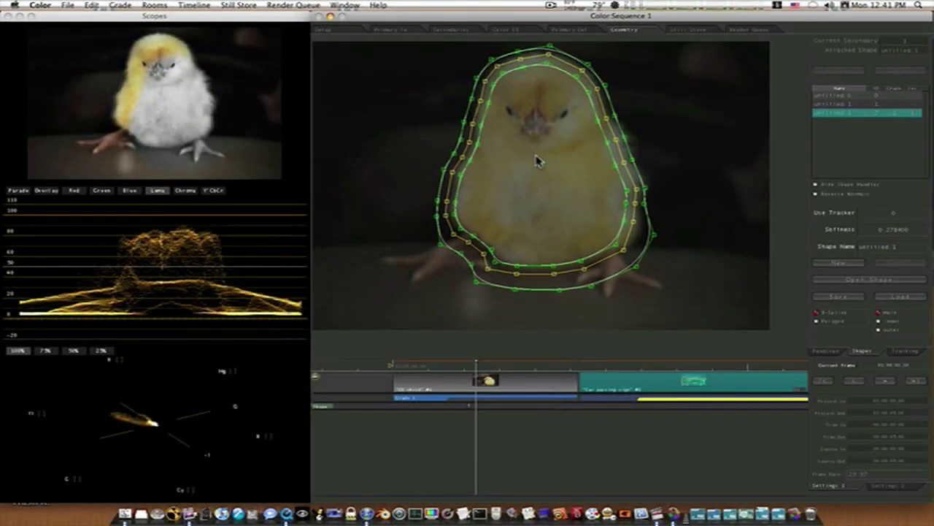
{"action": "key", "text": "Right"}
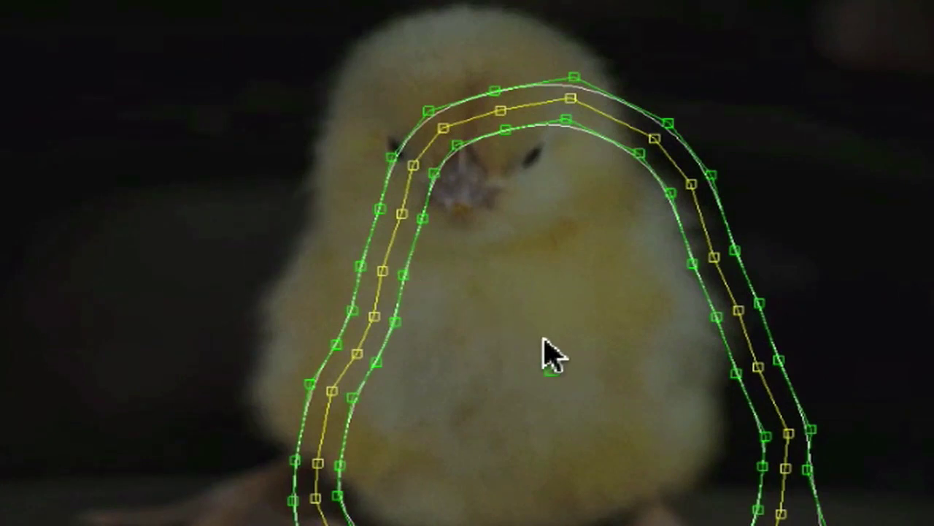
{"action": "left_click_drag", "start_coordinate": [552, 377], "coordinate": [480, 281]}
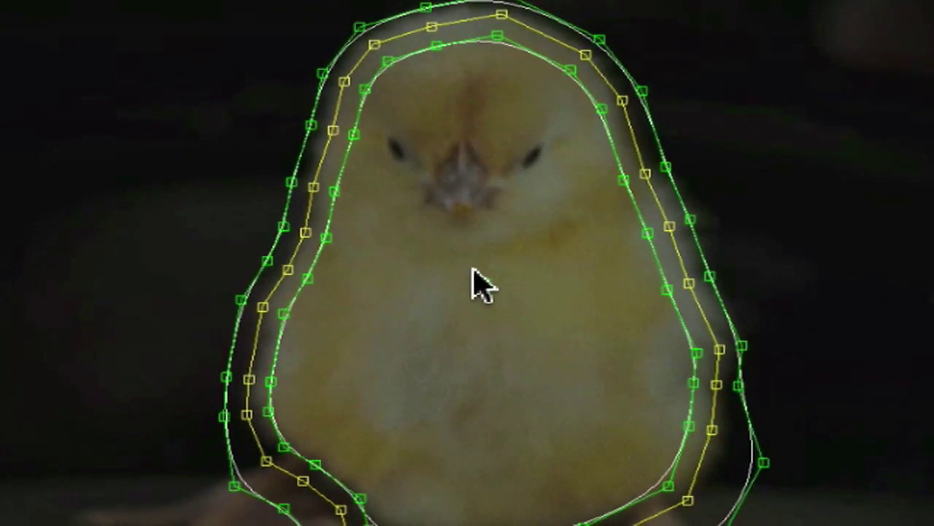
{"action": "key", "text": "ctrl+z"}
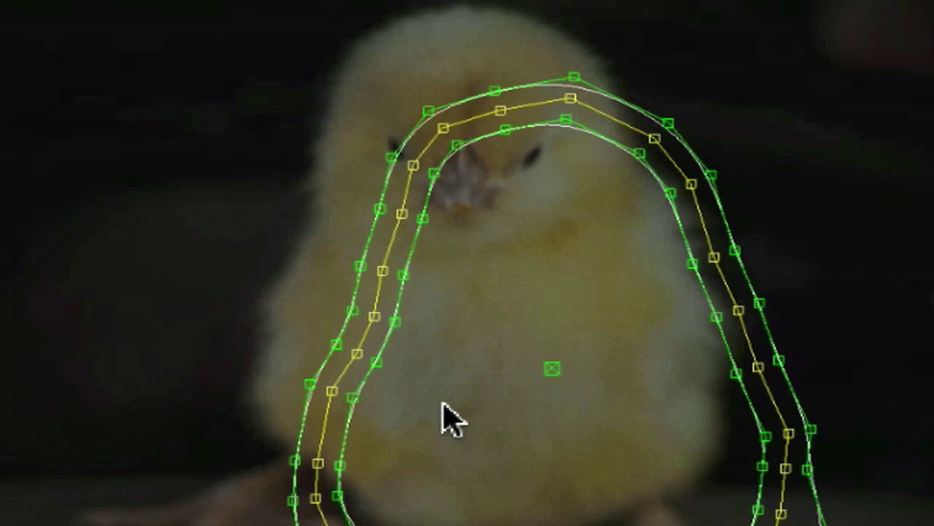
{"action": "key", "text": "ctrl+z"}
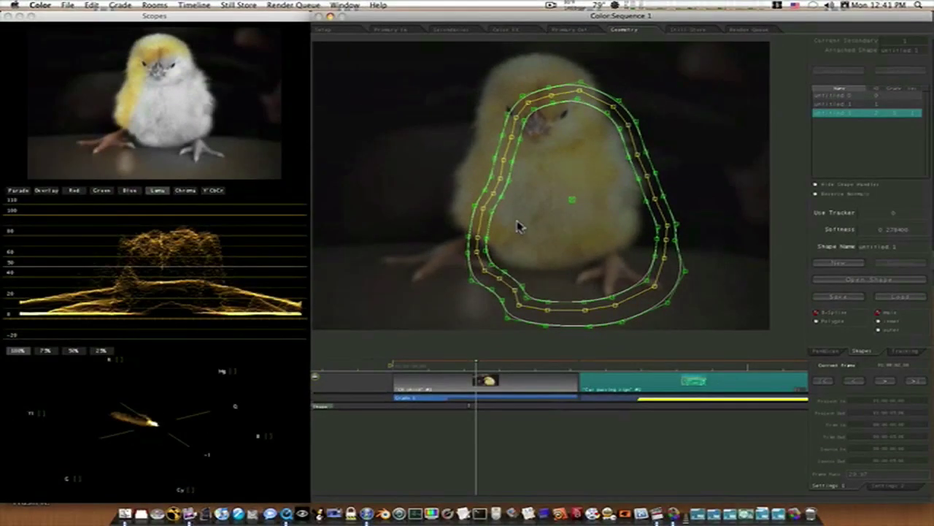
Add a second shape keyframe, move the shape onto the shifted chick and pull one outer left softness point outward at neck height.
{"action": "left_click", "coordinate": [199, 6]}
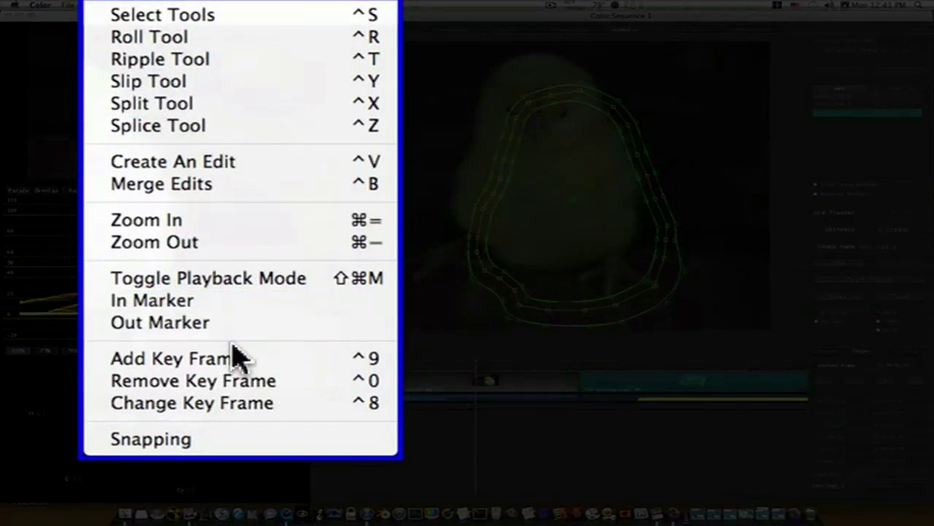
{"action": "left_click", "coordinate": [252, 158]}
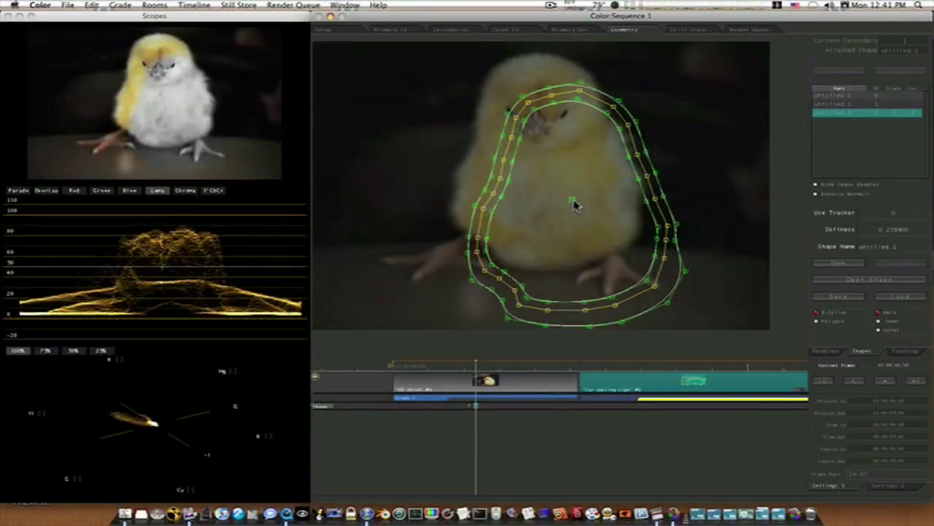
{"action": "left_click_drag", "start_coordinate": [575, 205], "coordinate": [538, 163]}
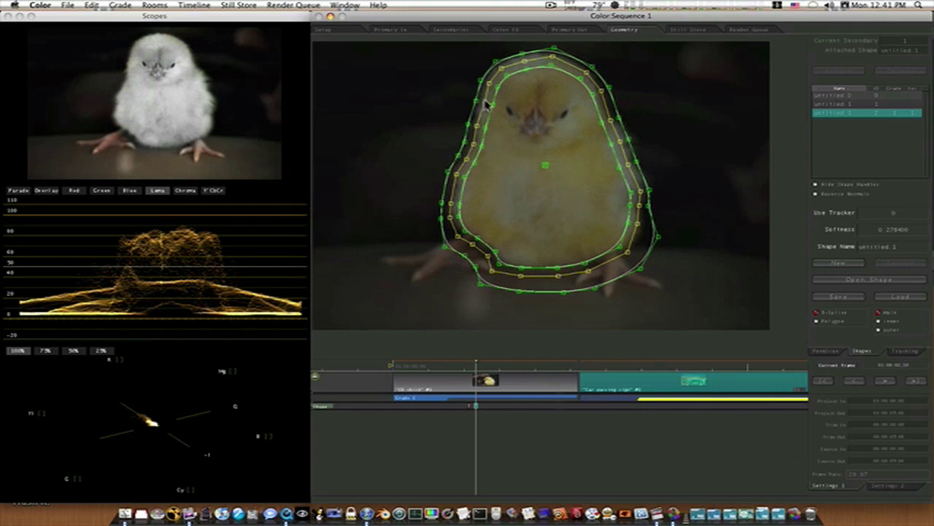
{"action": "left_click_drag", "start_coordinate": [545, 168], "coordinate": [548, 165]}
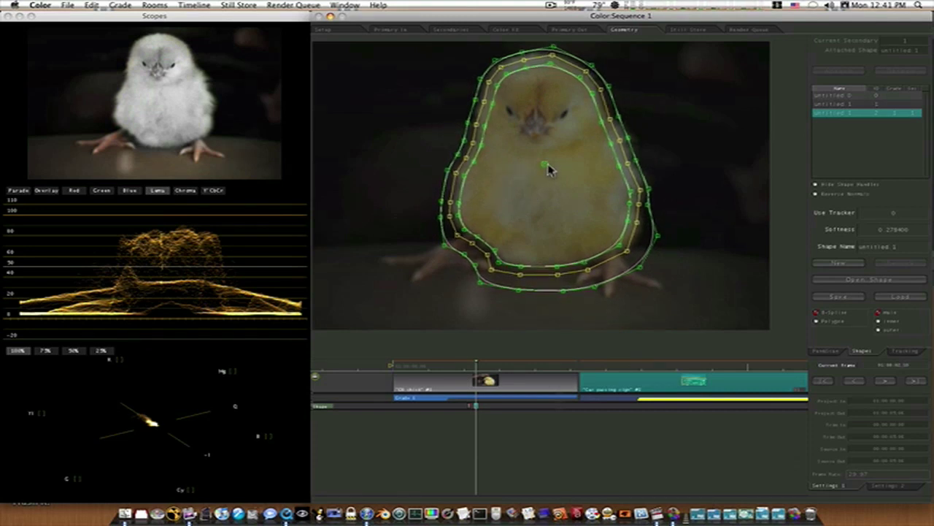
{"action": "left_click_drag", "start_coordinate": [474, 102], "coordinate": [456, 123]}
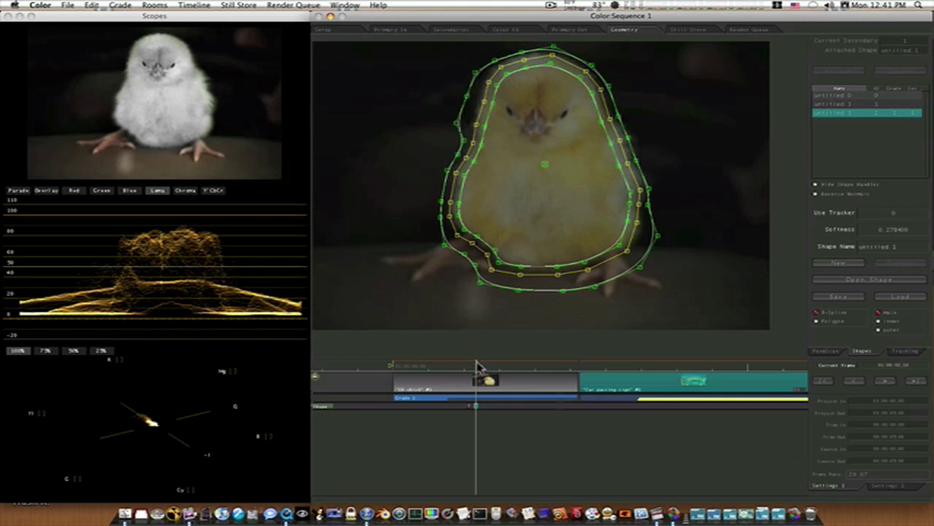
Move a little further along the chick shot, add a third shape keyframe and shift the shape slightly down to follow the chick.
{"action": "left_click_drag", "start_coordinate": [478, 365], "coordinate": [484, 368]}
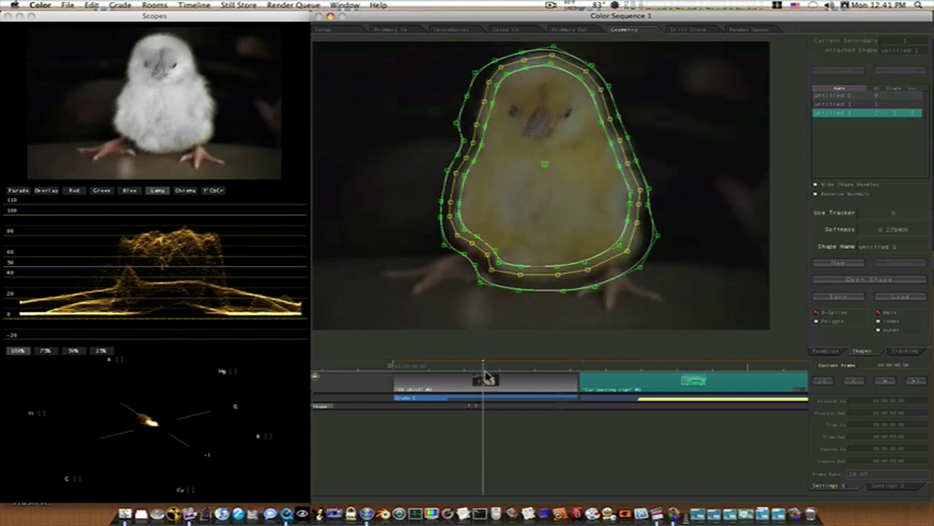
{"action": "left_click", "coordinate": [197, 6]}
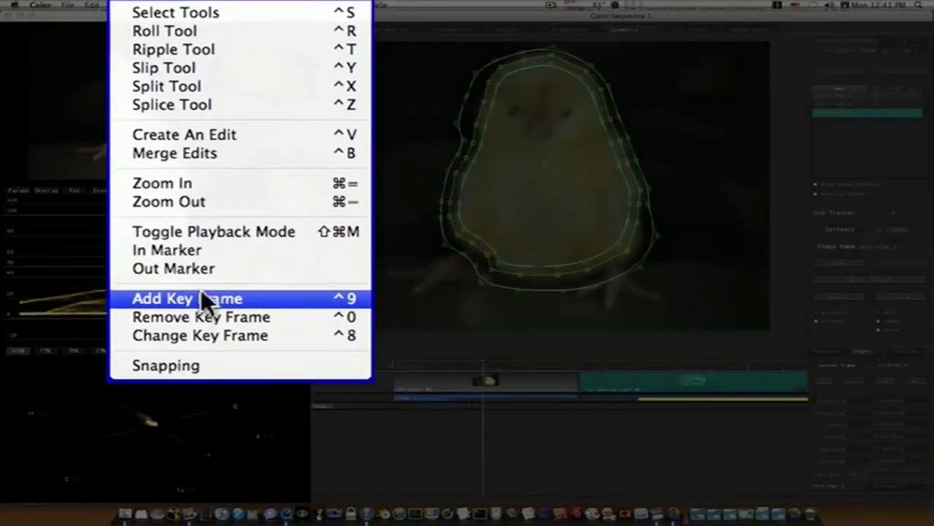
{"action": "left_click", "coordinate": [193, 358]}
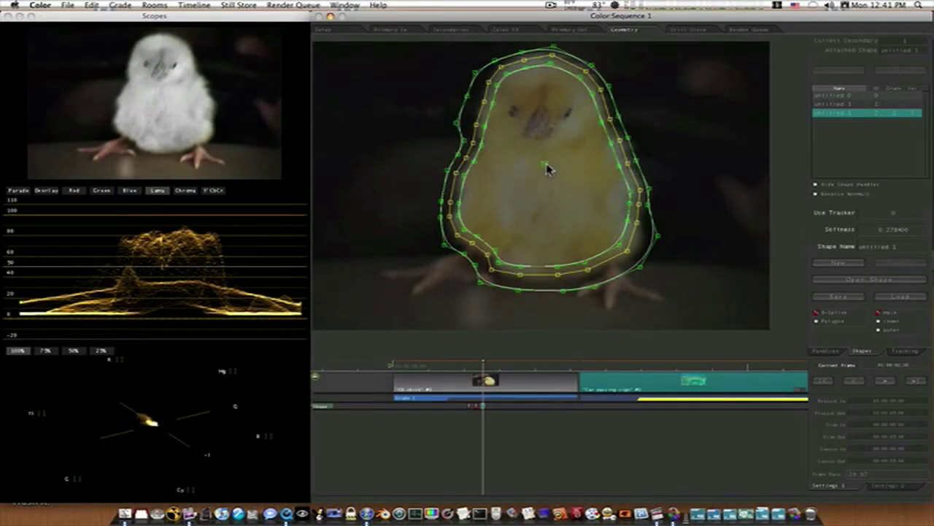
{"action": "left_click_drag", "start_coordinate": [547, 169], "coordinate": [552, 175]}
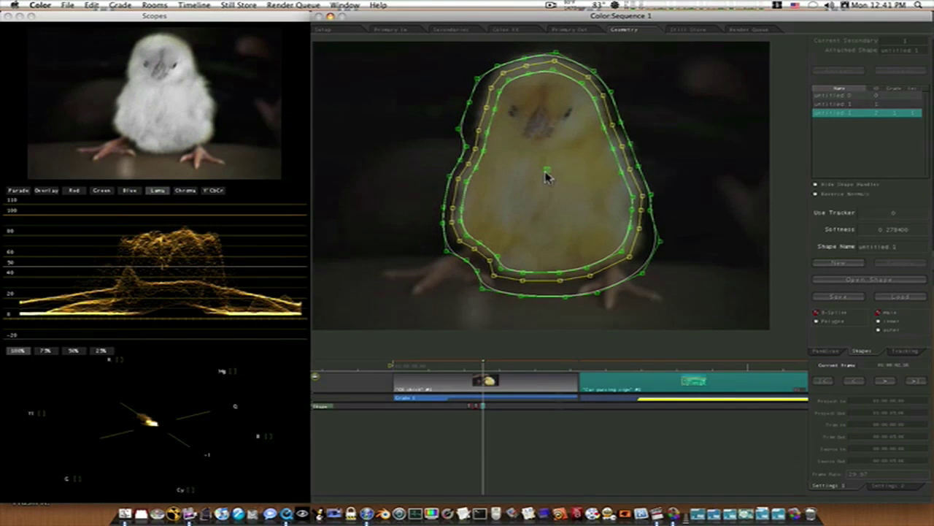
Adjust groups of shape points along the chick's head and left side at the third keyframe, and scrub the shot to check the fit.
{"action": "left_click_drag", "start_coordinate": [586, 52], "coordinate": [663, 130]}
{"action": "left_click_drag", "start_coordinate": [603, 106], "coordinate": [605, 97]}
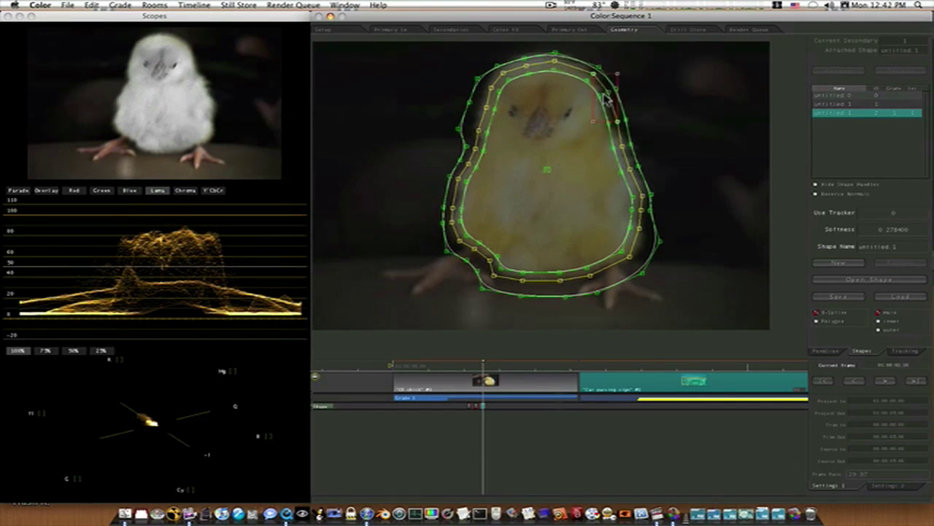
{"action": "left_click_drag", "start_coordinate": [514, 58], "coordinate": [552, 76]}
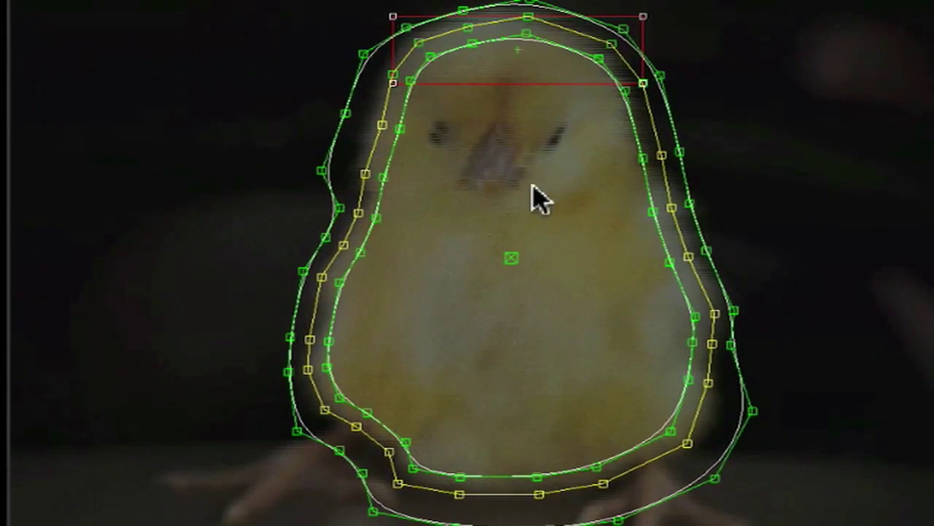
{"action": "left_click_drag", "start_coordinate": [309, 124], "coordinate": [383, 339]}
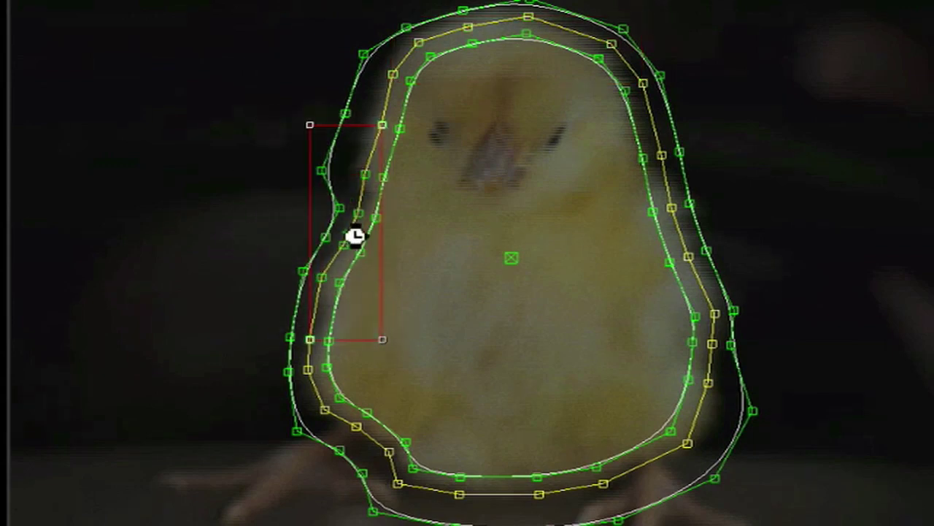
{"action": "left_click_drag", "start_coordinate": [350, 246], "coordinate": [340, 256]}
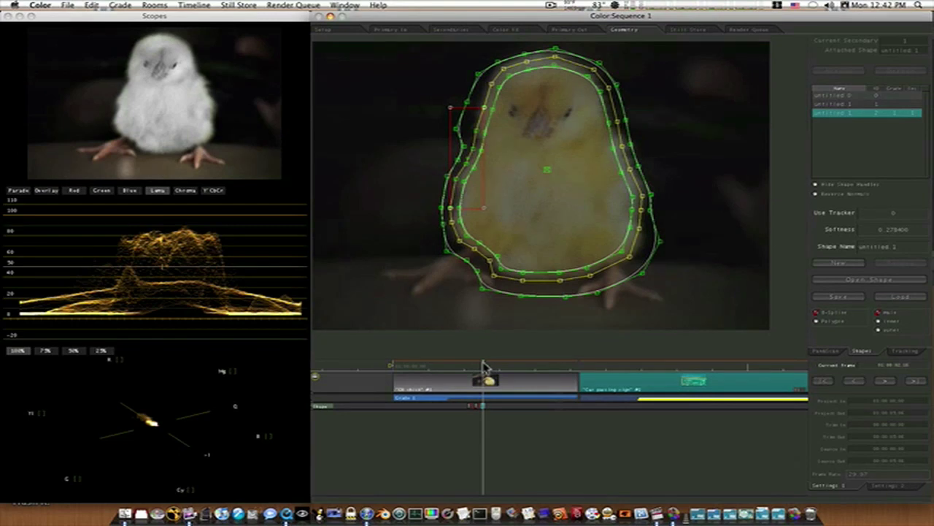
{"action": "left_click_drag", "start_coordinate": [486, 367], "coordinate": [488, 369]}
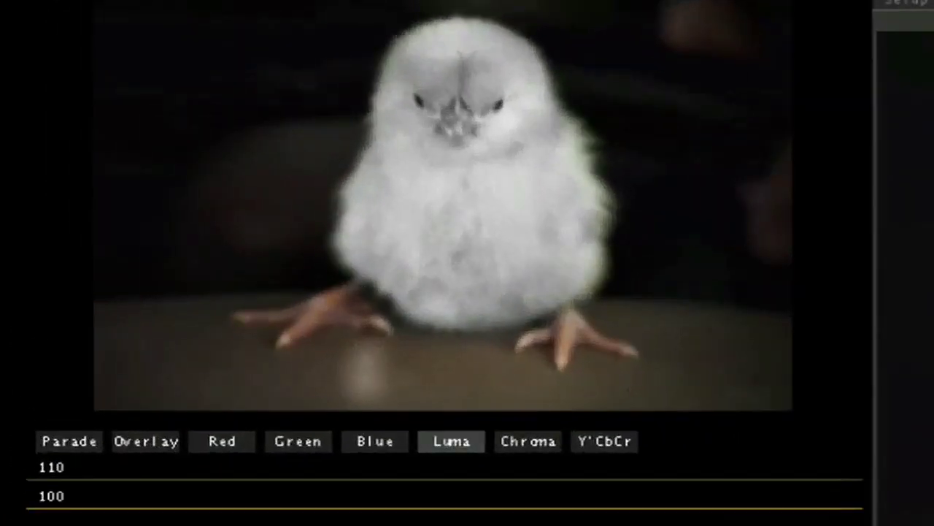
At a fourth shape keyframe, move the shape and its lower right points onto the chick, and advance to where the chick turns its head.
{"action": "left_click_drag", "start_coordinate": [544, 423], "coordinate": [566, 426]}
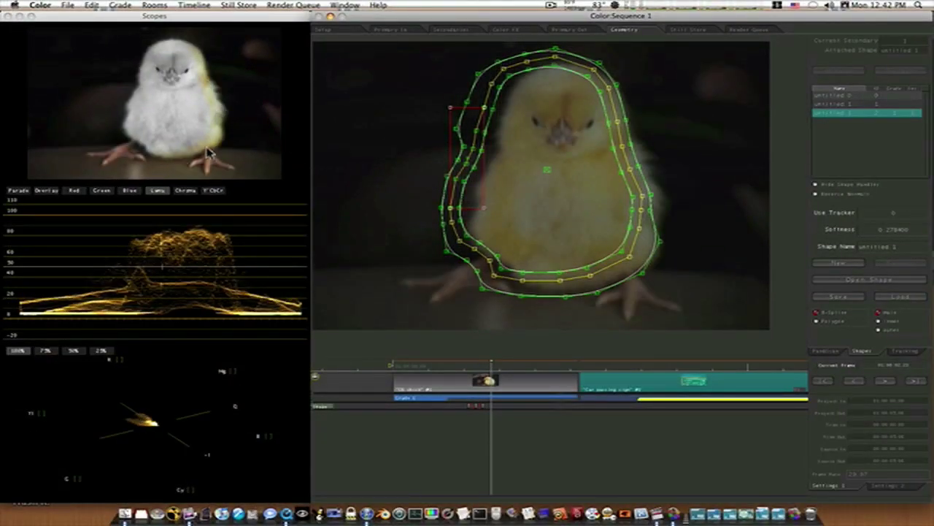
{"action": "left_click", "coordinate": [194, 5]}
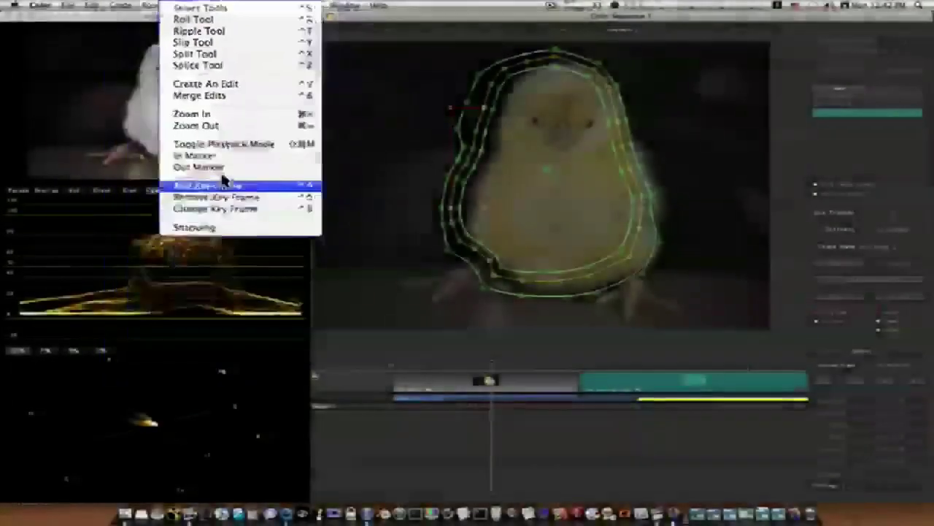
{"action": "left_click", "coordinate": [204, 184]}
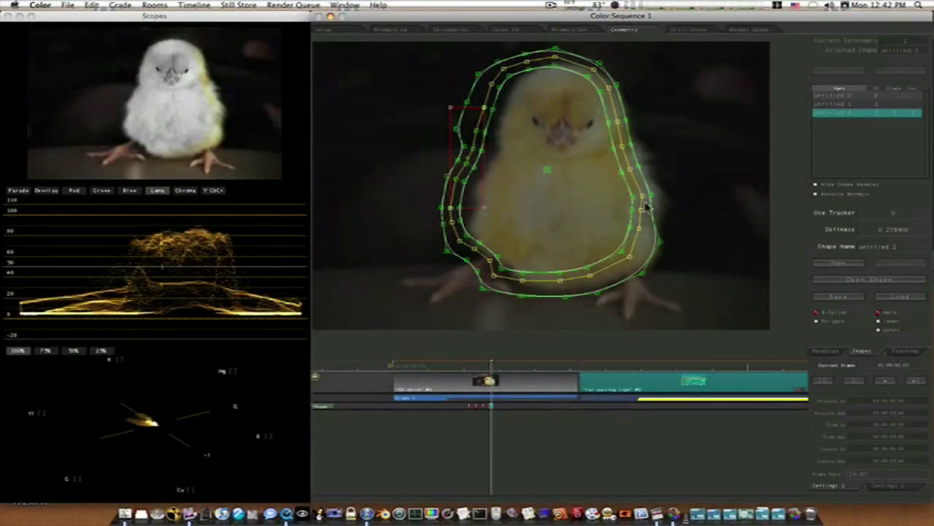
{"action": "left_click_drag", "start_coordinate": [548, 172], "coordinate": [563, 184]}
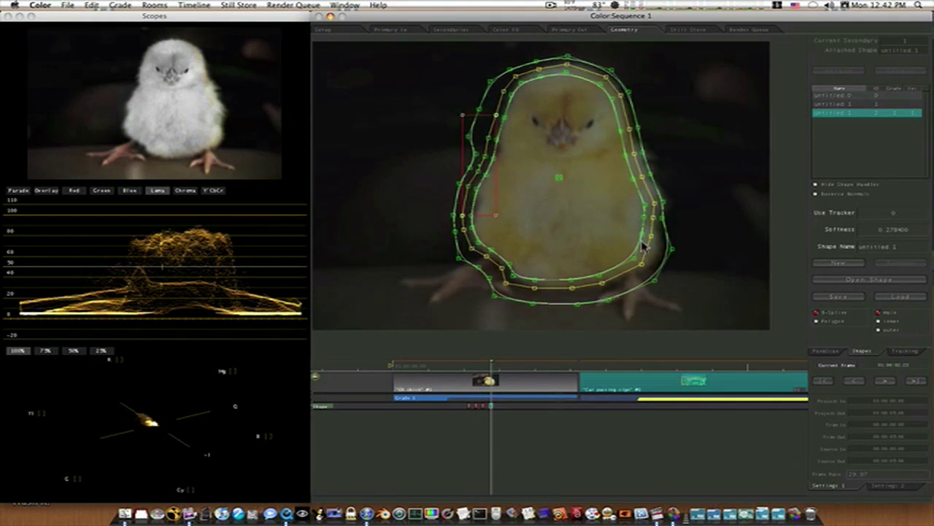
{"action": "left_click_drag", "start_coordinate": [702, 211], "coordinate": [601, 303]}
{"action": "left_click_drag", "start_coordinate": [638, 260], "coordinate": [635, 264]}
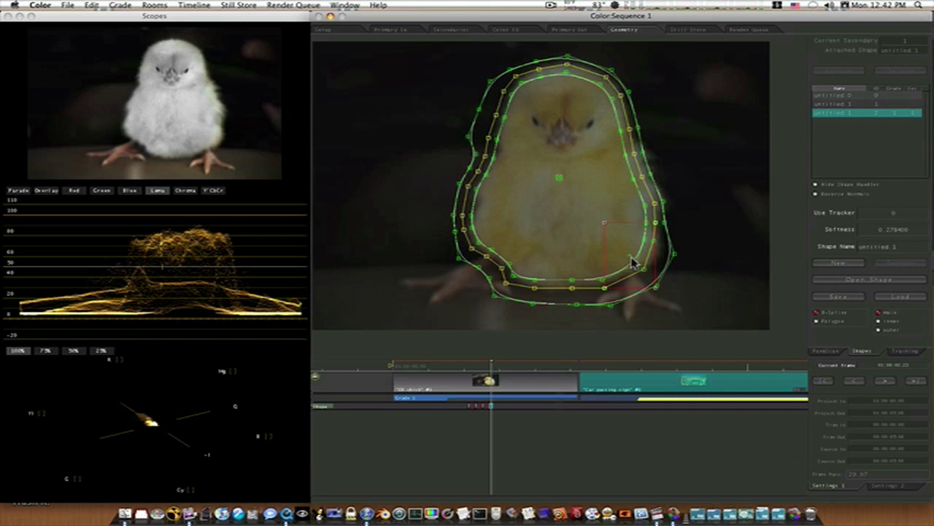
{"action": "left_click_drag", "start_coordinate": [493, 365], "coordinate": [501, 371]}
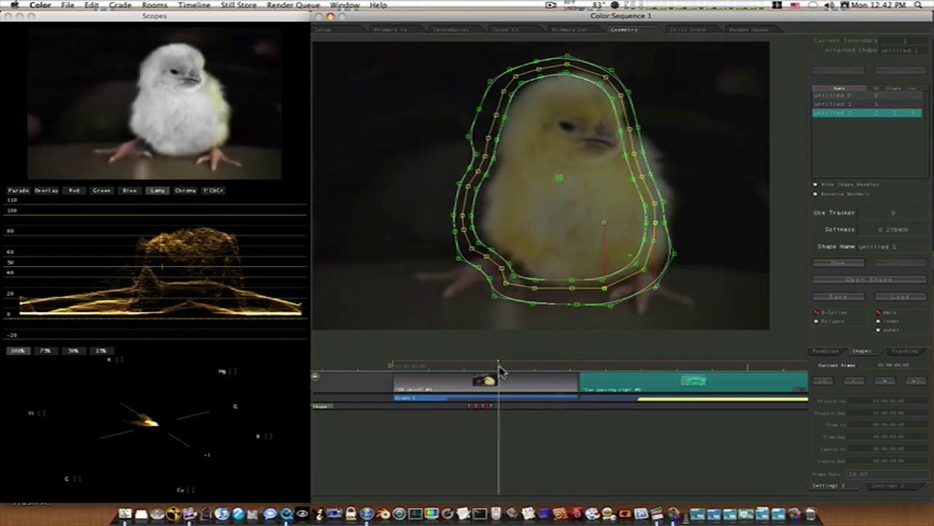
{"action": "left_click", "coordinate": [191, 6]}
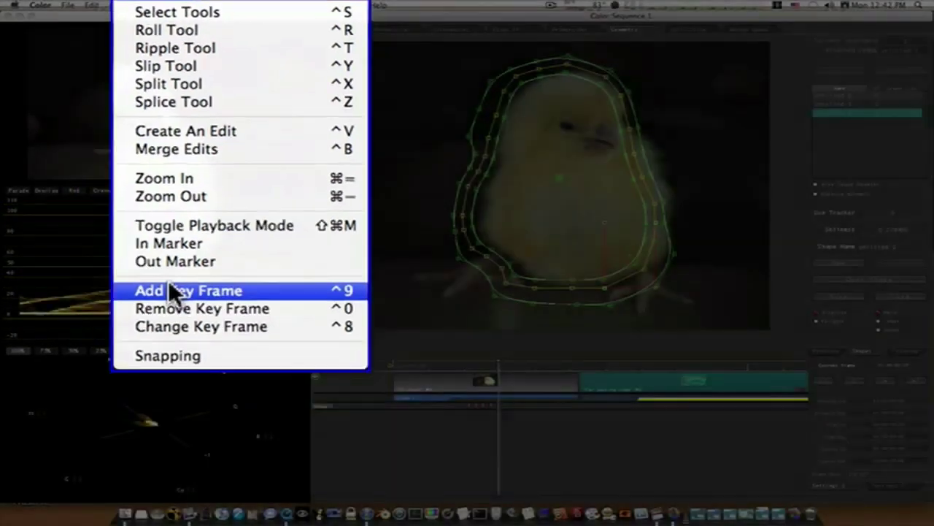
{"action": "left_click", "coordinate": [172, 290]}
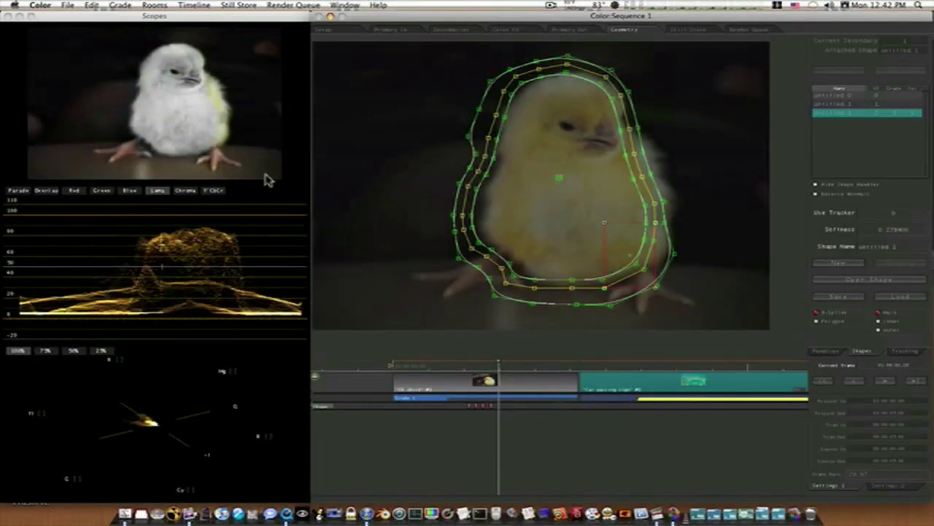
{"action": "left_click", "coordinate": [559, 178]}
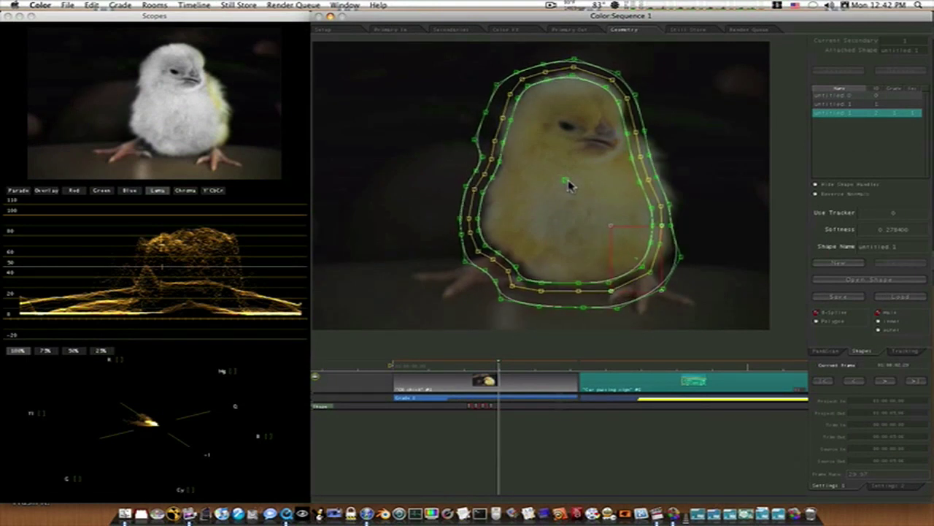
Add a fifth shape keyframe where the chick's head is turned, and shift the shape slightly right onto its body.
{"action": "left_click", "coordinate": [201, 6]}
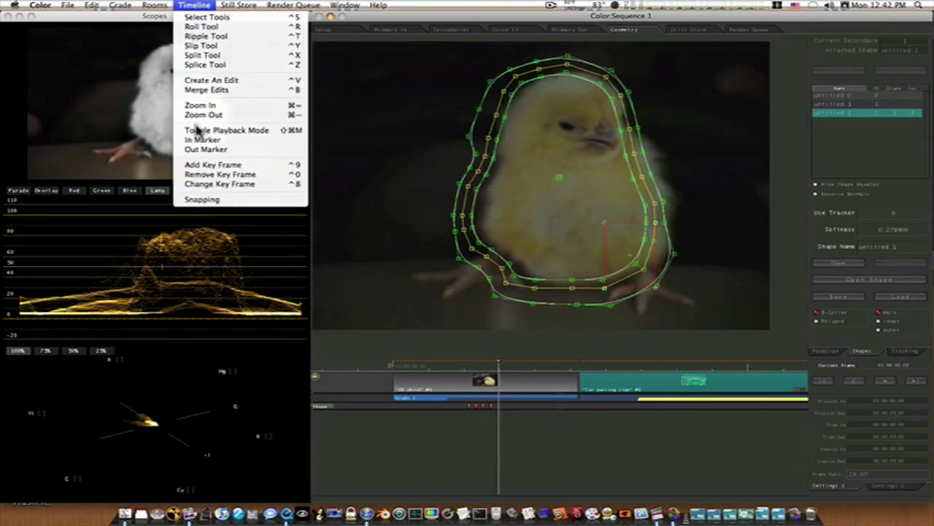
{"action": "left_click", "coordinate": [204, 165]}
{"action": "left_click_drag", "start_coordinate": [559, 182], "coordinate": [571, 184]}
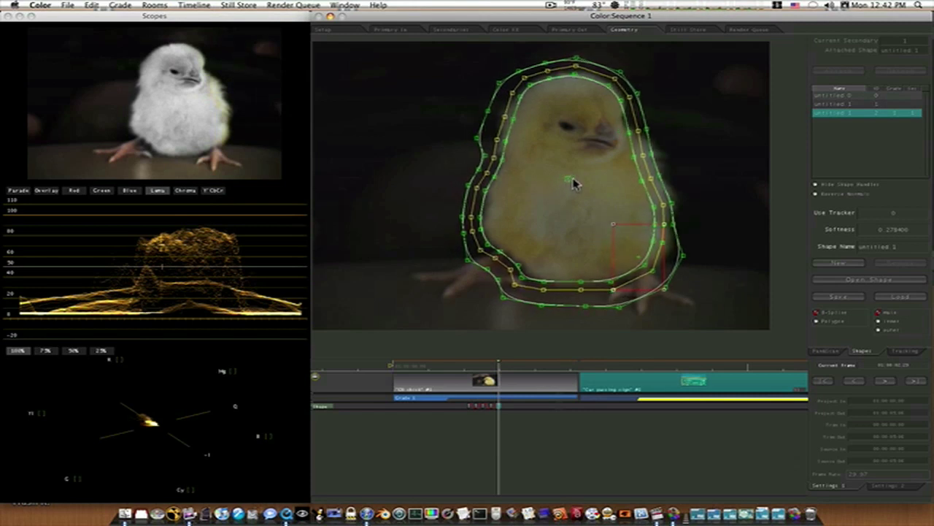
{"action": "left_click_drag", "start_coordinate": [570, 184], "coordinate": [574, 185]}
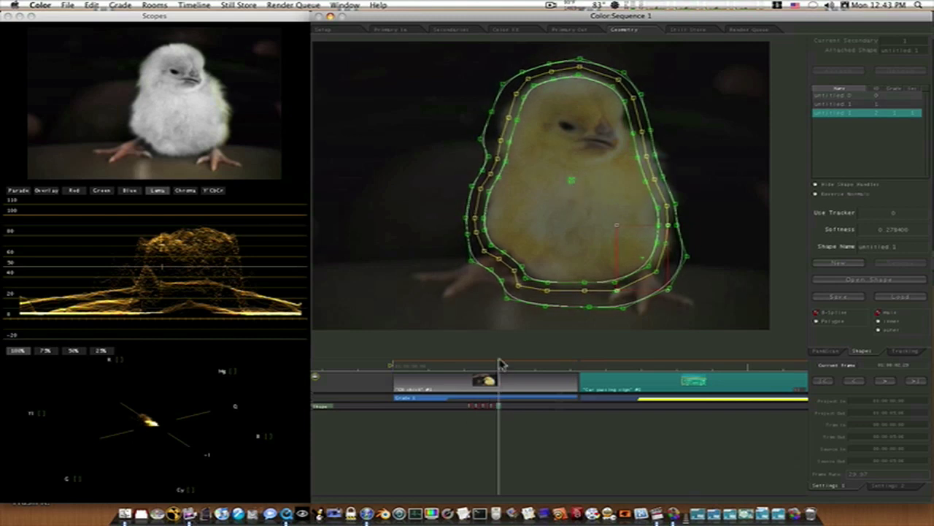
Advance to where the chick rises, add a sixth shape keyframe and move the shape up and slightly left onto the chick.
{"action": "left_click_drag", "start_coordinate": [499, 367], "coordinate": [516, 372]}
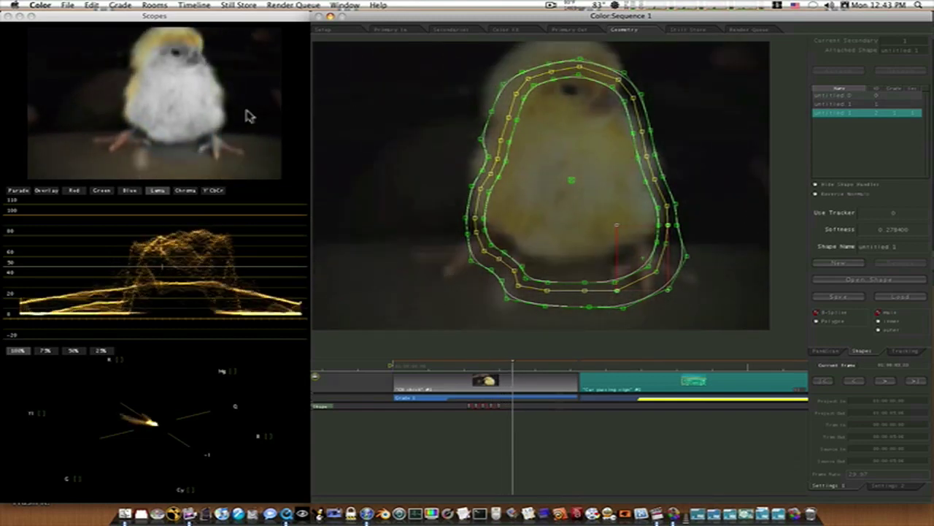
{"action": "left_click", "coordinate": [196, 6]}
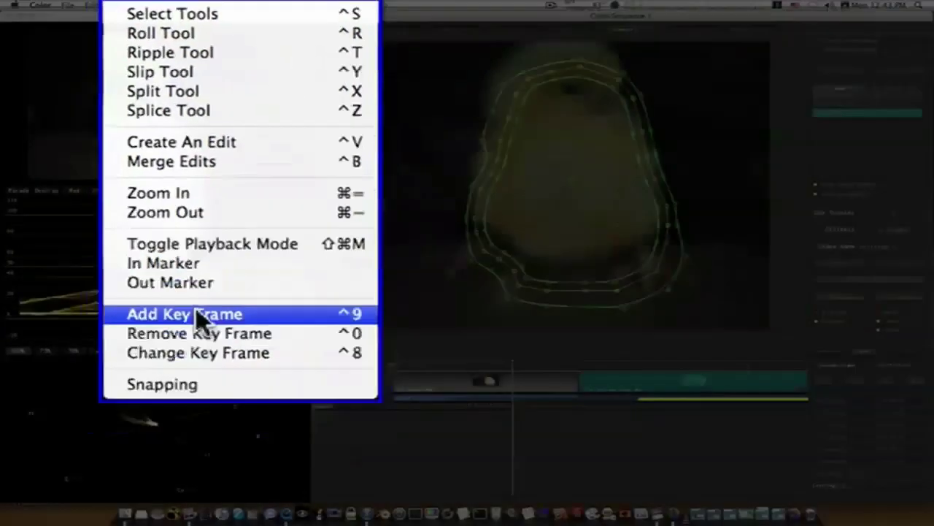
{"action": "left_click", "coordinate": [196, 314]}
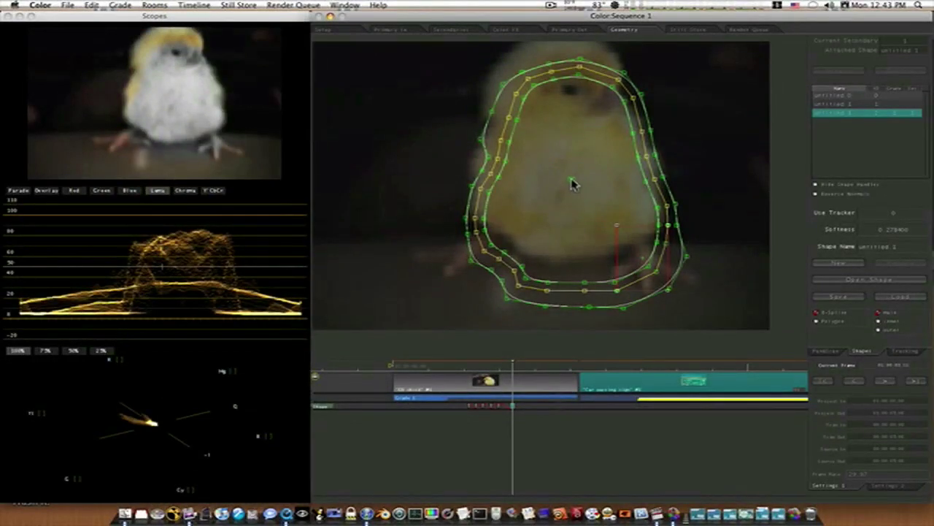
{"action": "left_click_drag", "start_coordinate": [573, 184], "coordinate": [565, 154]}
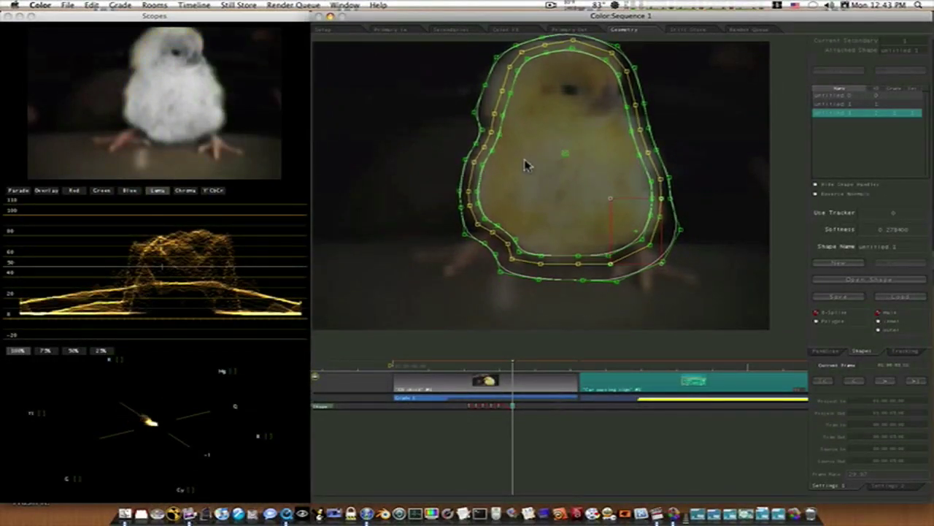
Pull the shape points at the left of the chick's head outward and adjust the top right head points at the sixth keyframe.
{"action": "scroll", "coordinate": [439, 149], "scroll_direction": "down", "scroll_amount": 3}
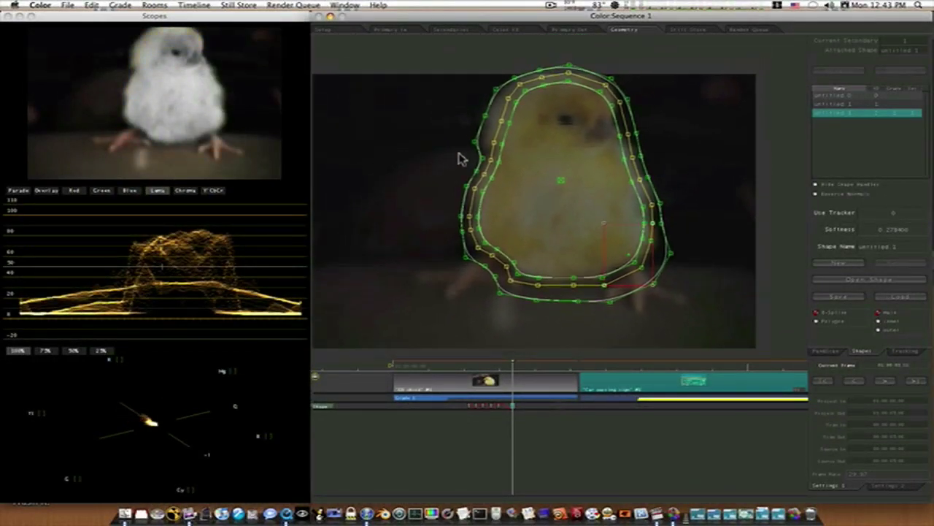
{"action": "scroll", "coordinate": [417, 163], "scroll_direction": "up", "scroll_amount": 5}
{"action": "scroll", "coordinate": [423, 183], "scroll_direction": "down", "scroll_amount": 8}
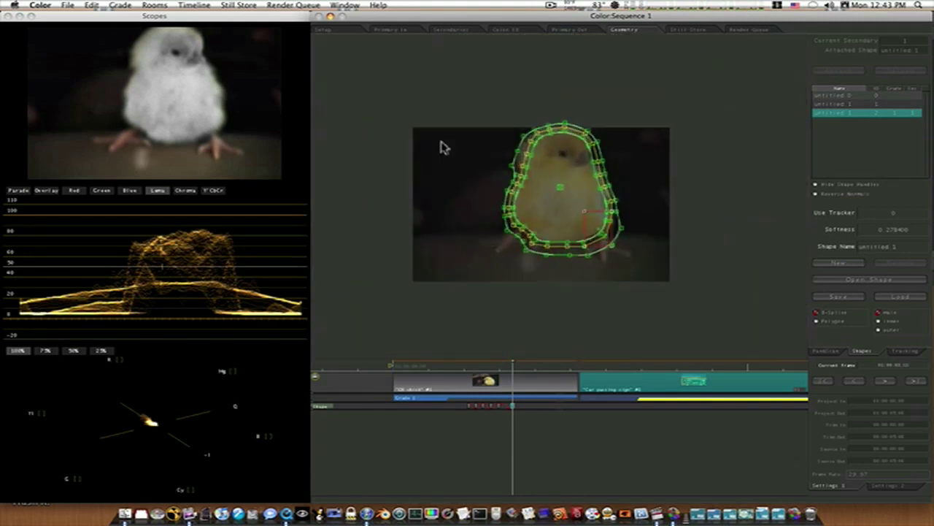
{"action": "scroll", "coordinate": [443, 146], "scroll_direction": "up", "scroll_amount": 5}
{"action": "scroll", "coordinate": [433, 172], "scroll_direction": "down", "scroll_amount": 1}
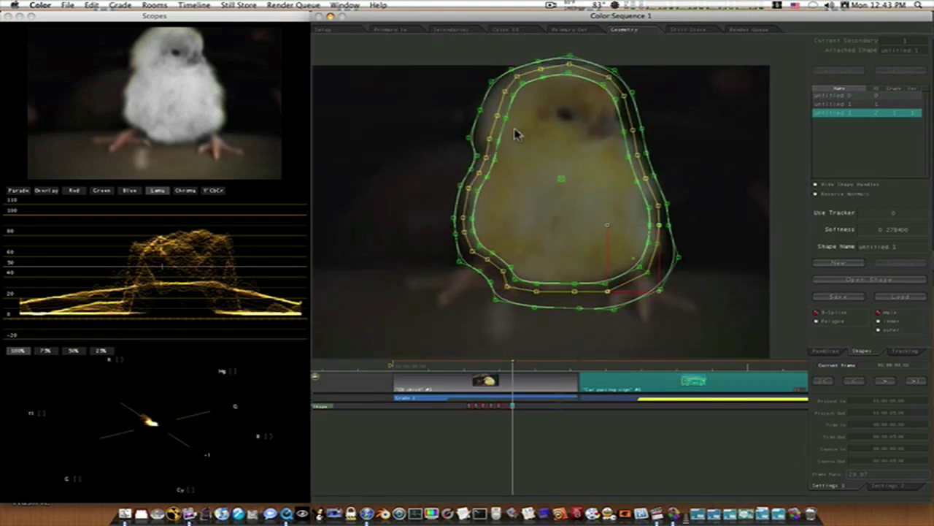
{"action": "left_click_drag", "start_coordinate": [443, 63], "coordinate": [530, 162]}
{"action": "left_click_drag", "start_coordinate": [504, 123], "coordinate": [495, 117]}
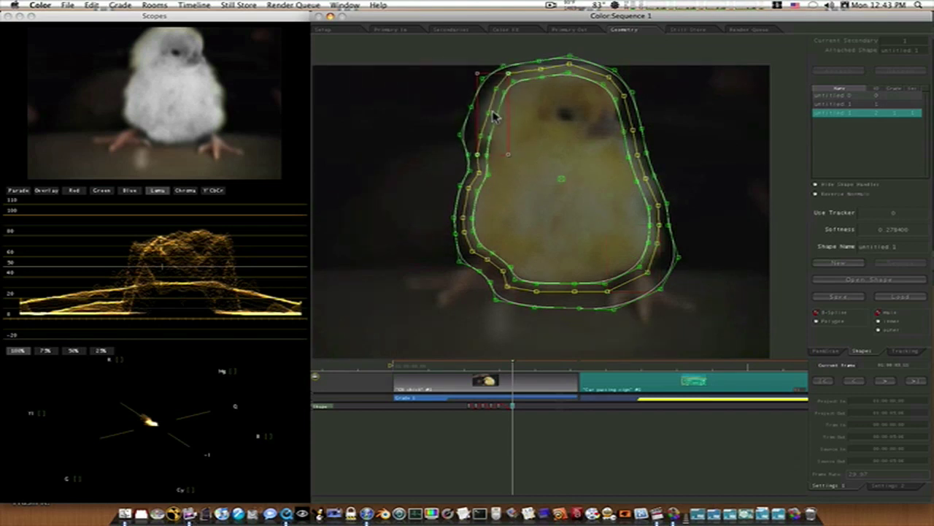
{"action": "left_click_drag", "start_coordinate": [561, 51], "coordinate": [603, 81]}
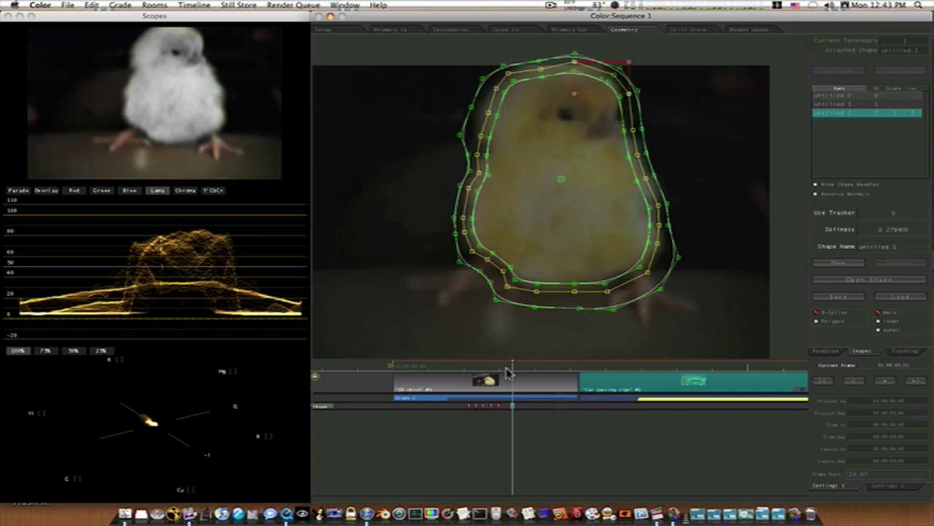
Go back between the last two shape keyframes, add a keyframe there and move the shape down onto the chick.
{"action": "left_click_drag", "start_coordinate": [511, 366], "coordinate": [507, 369]}
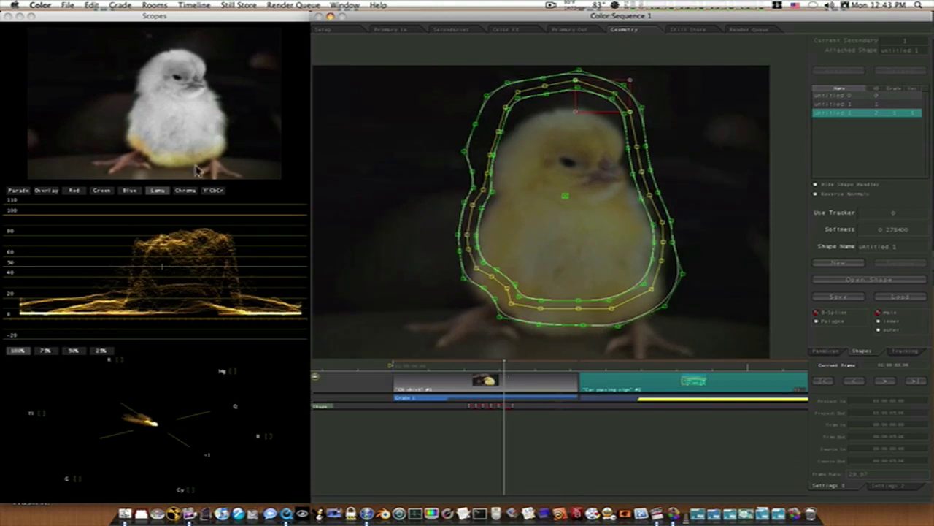
{"action": "left_click", "coordinate": [194, 6]}
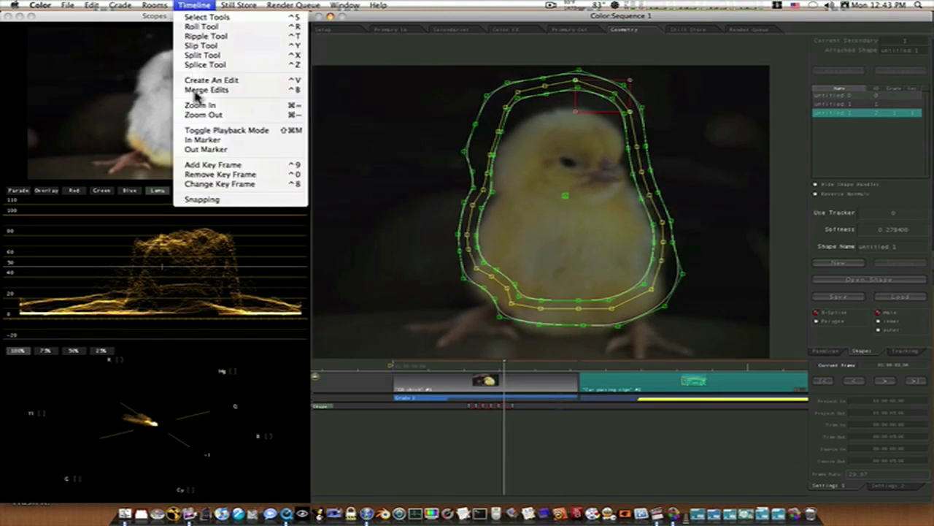
{"action": "left_click", "coordinate": [192, 165]}
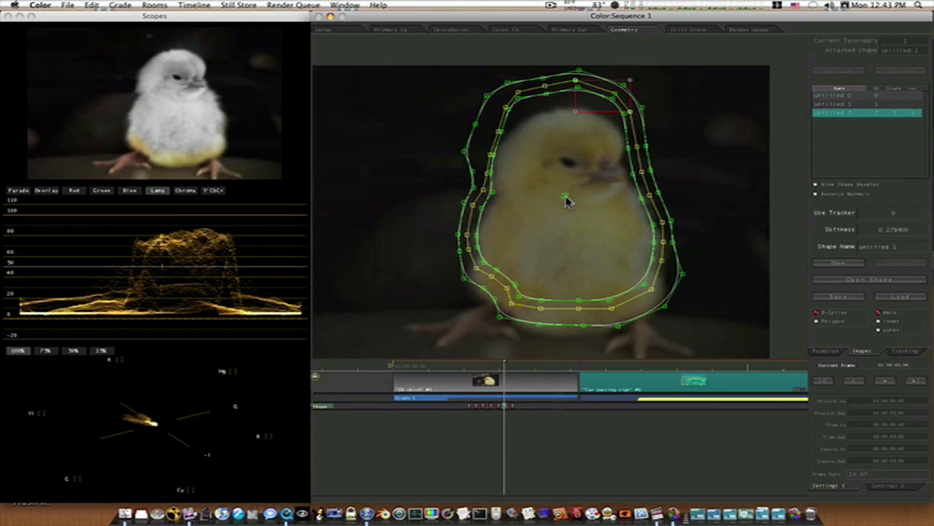
{"action": "left_click_drag", "start_coordinate": [566, 199], "coordinate": [569, 228]}
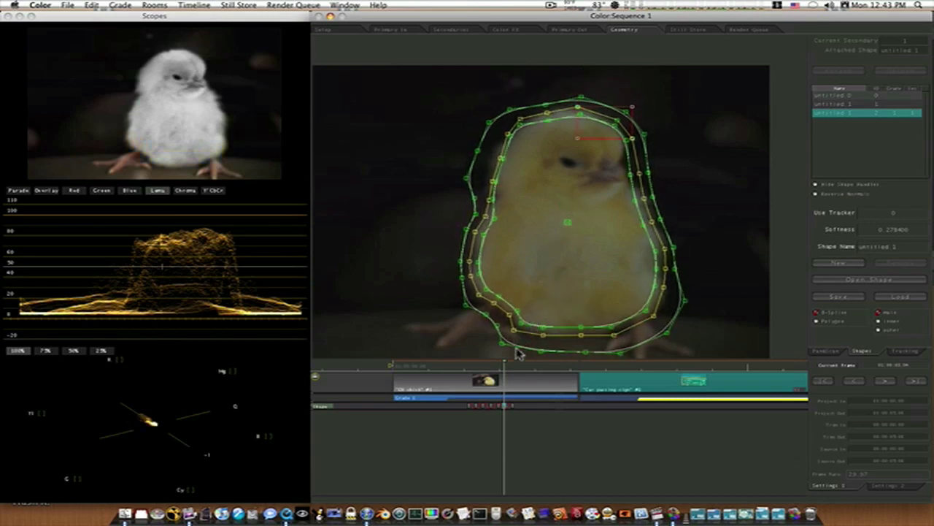
Add a shape keyframe on the blurred frame just before the last keyframe, and move the shape slightly down and left onto the chick.
{"action": "left_click_drag", "start_coordinate": [506, 365], "coordinate": [510, 374]}
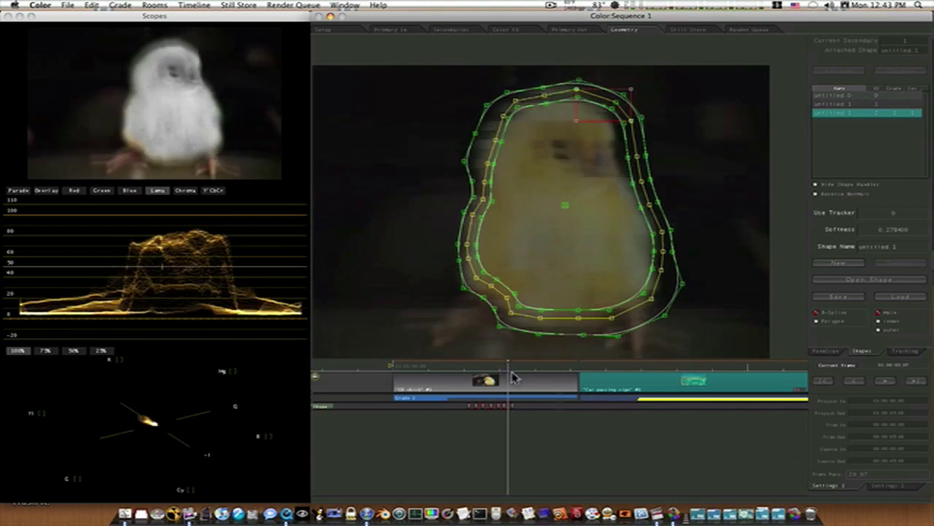
{"action": "left_click", "coordinate": [205, 6]}
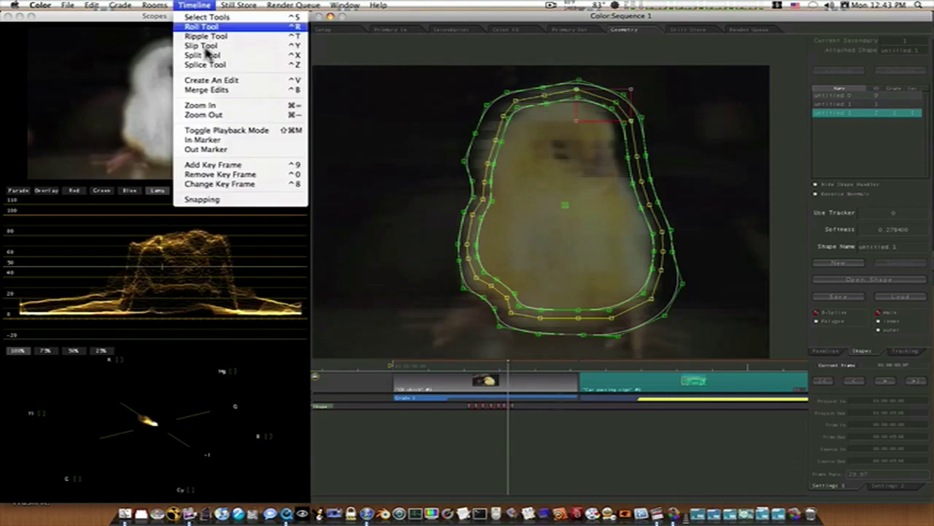
{"action": "left_click", "coordinate": [214, 164]}
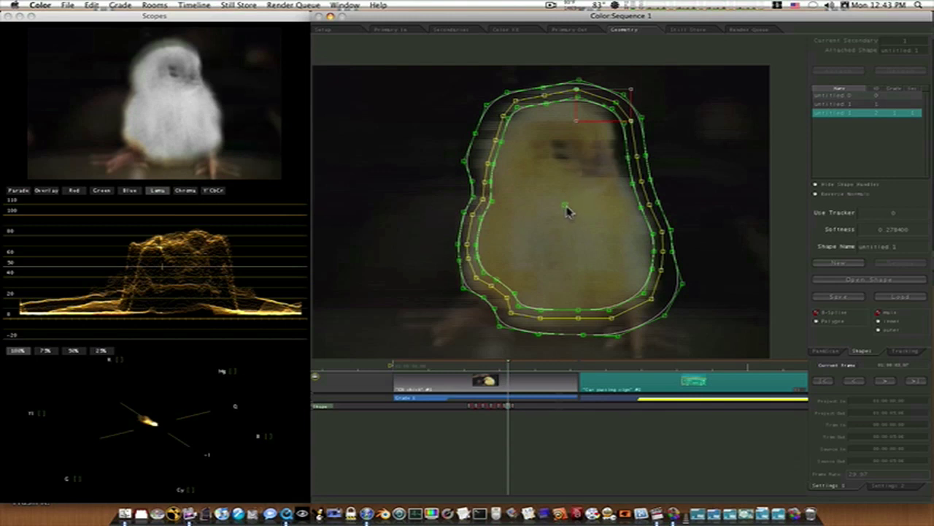
{"action": "left_click_drag", "start_coordinate": [567, 206], "coordinate": [567, 224]}
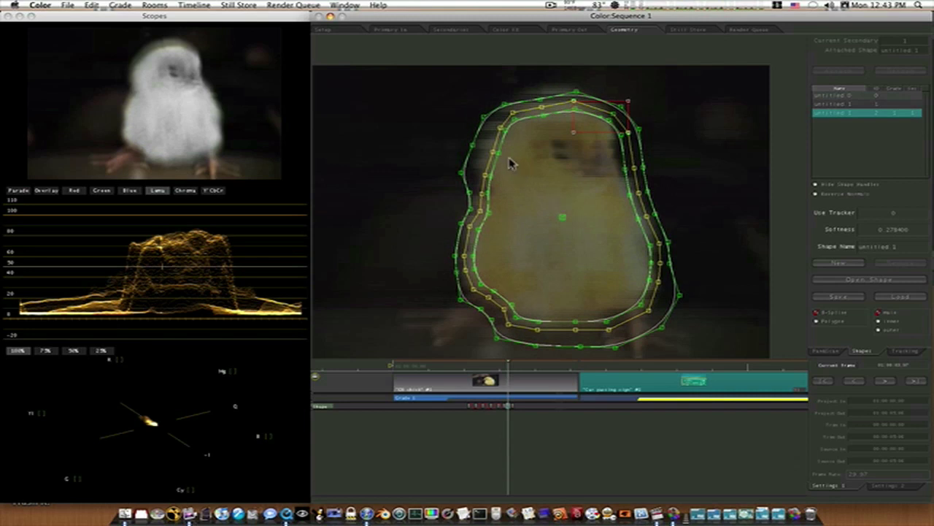
Pull the shape points at the left of the blurred chick's head outward and raise the points along the top of the head.
{"action": "left_click_drag", "start_coordinate": [404, 90], "coordinate": [512, 203]}
{"action": "left_click_drag", "start_coordinate": [496, 167], "coordinate": [491, 165]}
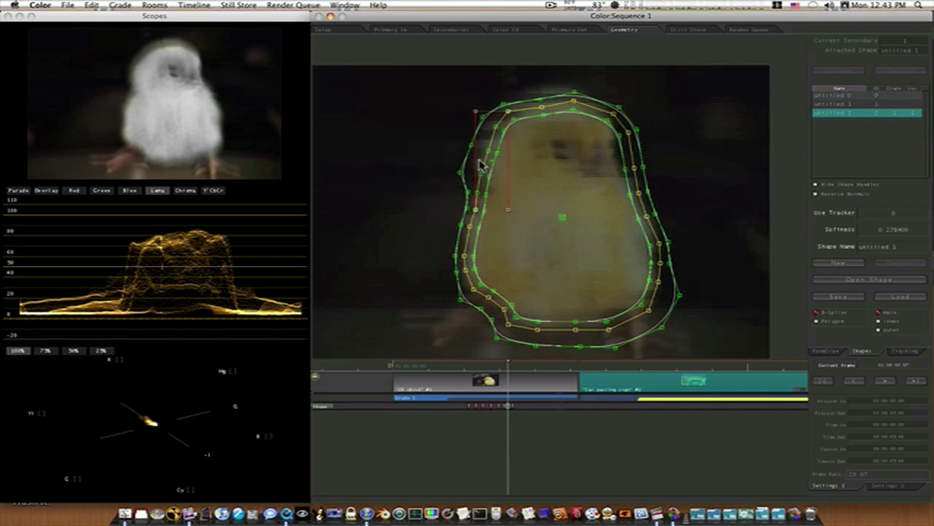
{"action": "left_click_drag", "start_coordinate": [484, 80], "coordinate": [670, 156]}
{"action": "left_click_drag", "start_coordinate": [563, 122], "coordinate": [564, 115]}
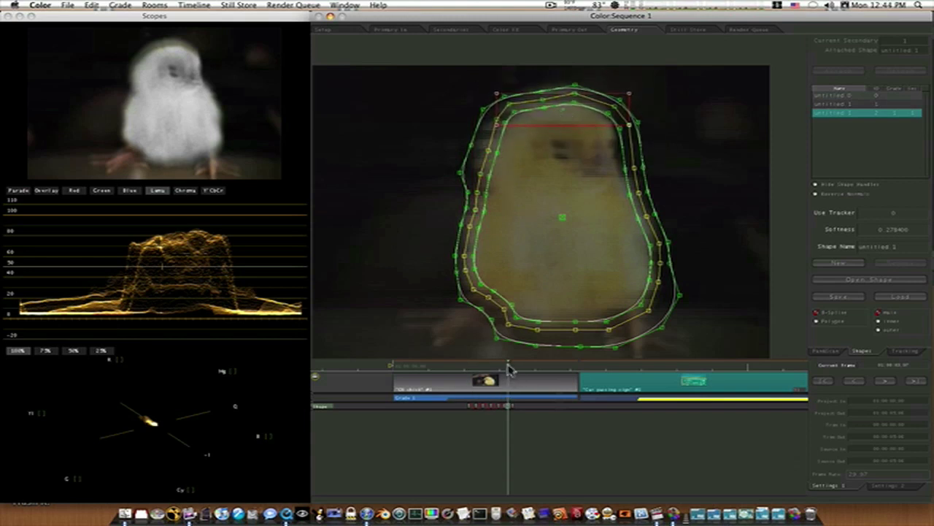
Return to the fifth shape keyframe, apply Change Key Frame to it, and scrub back through the chick shot to check the shape.
{"action": "left_click_drag", "start_coordinate": [508, 369], "coordinate": [501, 370]}
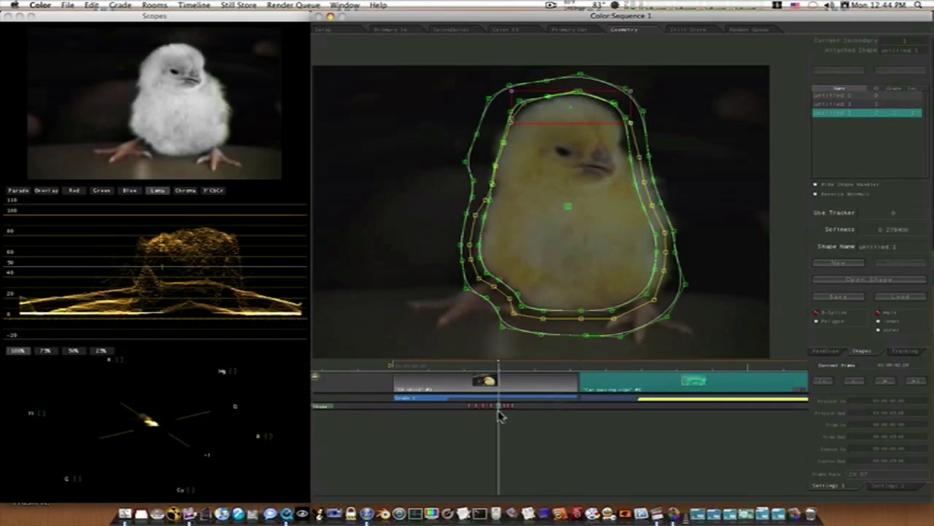
{"action": "left_click", "coordinate": [195, 5]}
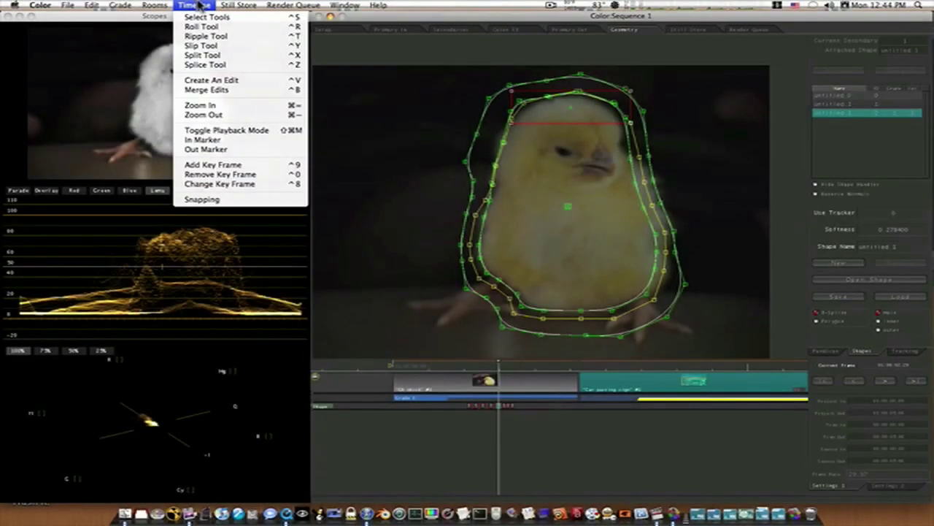
{"action": "left_click", "coordinate": [215, 184]}
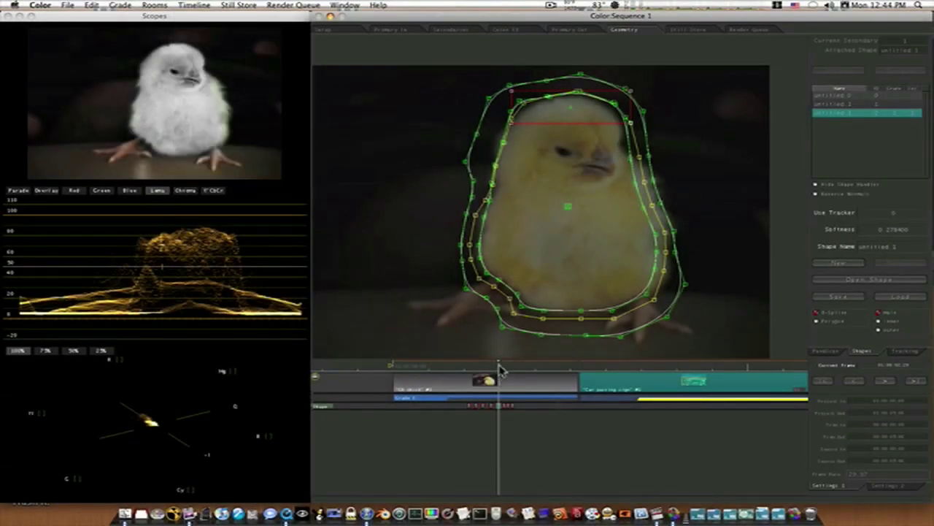
{"action": "left_click_drag", "start_coordinate": [500, 370], "coordinate": [489, 372]}
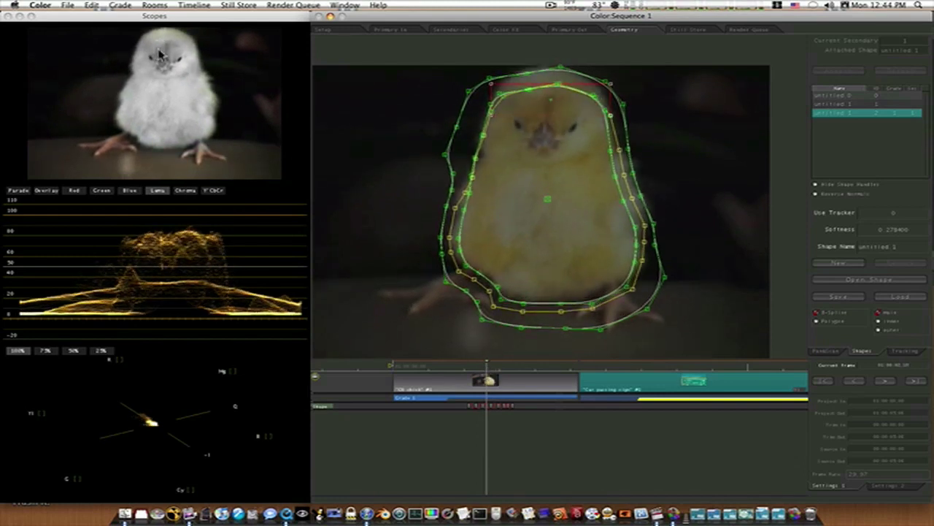
Add a shape keyframe on the current frame and move the whole shape slightly up over the chick's head.
{"action": "left_click", "coordinate": [194, 5]}
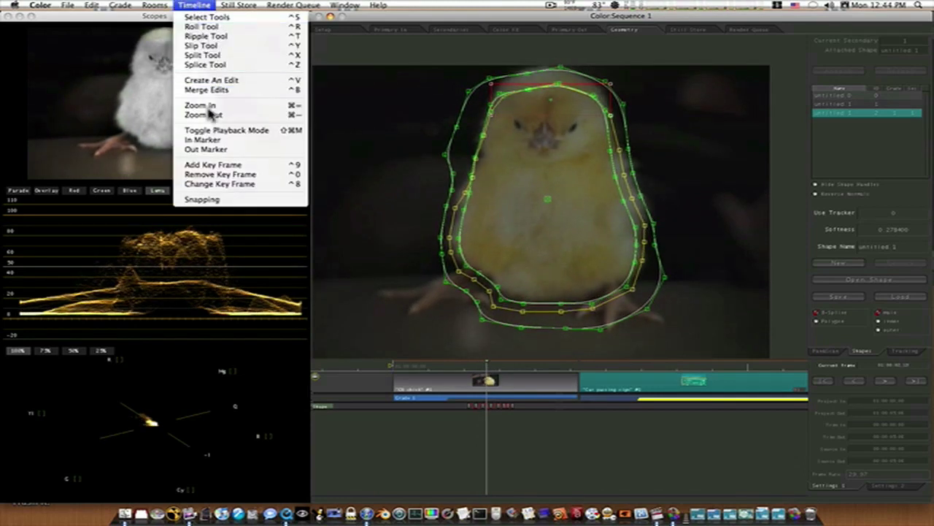
{"action": "left_click", "coordinate": [213, 166]}
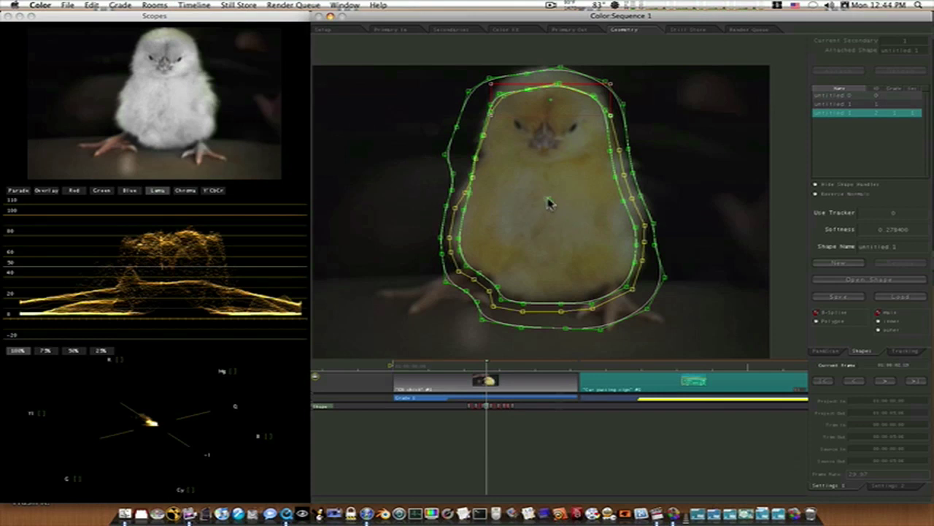
{"action": "left_click_drag", "start_coordinate": [550, 204], "coordinate": [553, 195]}
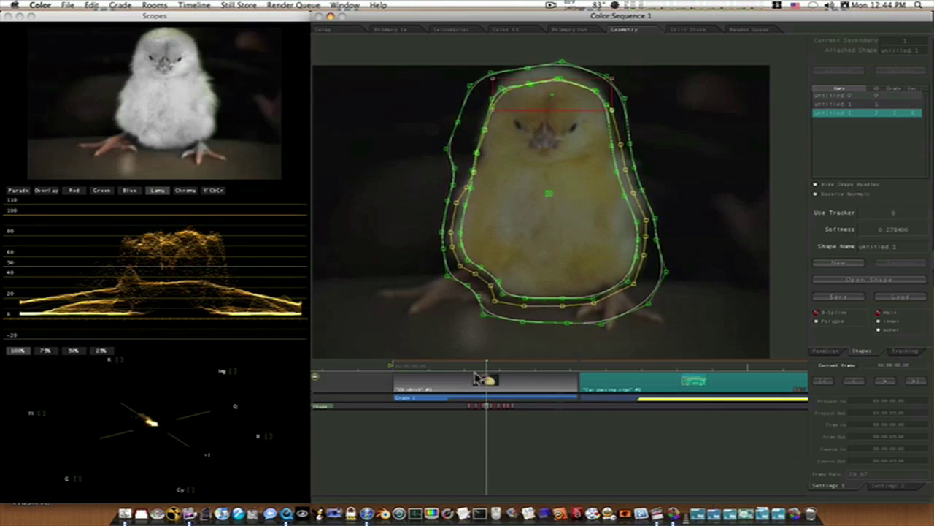
Scrub the chick shot to check the shape, add a keyframe on the misaligned frame and move the right-side points outward onto the body.
{"action": "left_click_drag", "start_coordinate": [490, 365], "coordinate": [471, 368]}
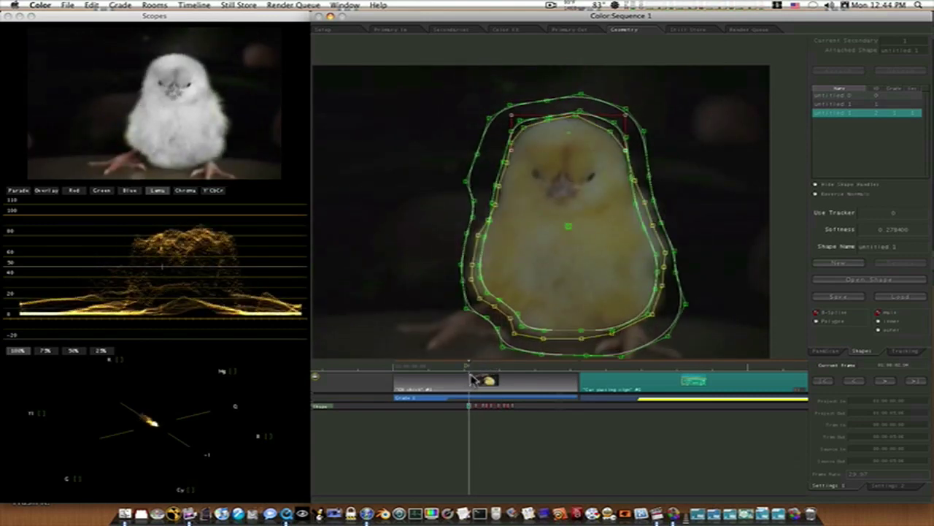
{"action": "left_click_drag", "start_coordinate": [471, 367], "coordinate": [515, 378]}
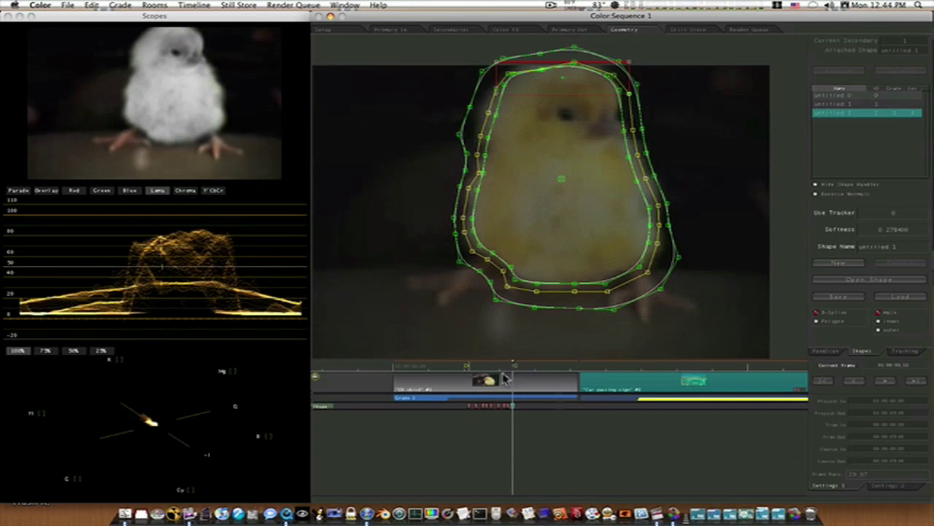
{"action": "mouse_move", "coordinate": [508, 375]}
{"action": "left_mouse_down"}
{"action": "mouse_move", "coordinate": [484, 376]}
{"action": "mouse_move", "coordinate": [497, 380]}
{"action": "left_mouse_up"}
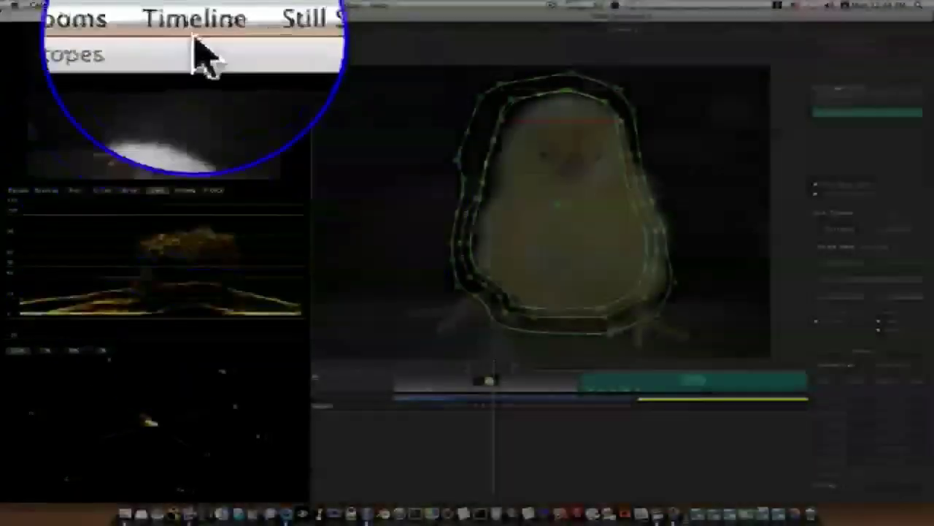
{"action": "left_click", "coordinate": [194, 6]}
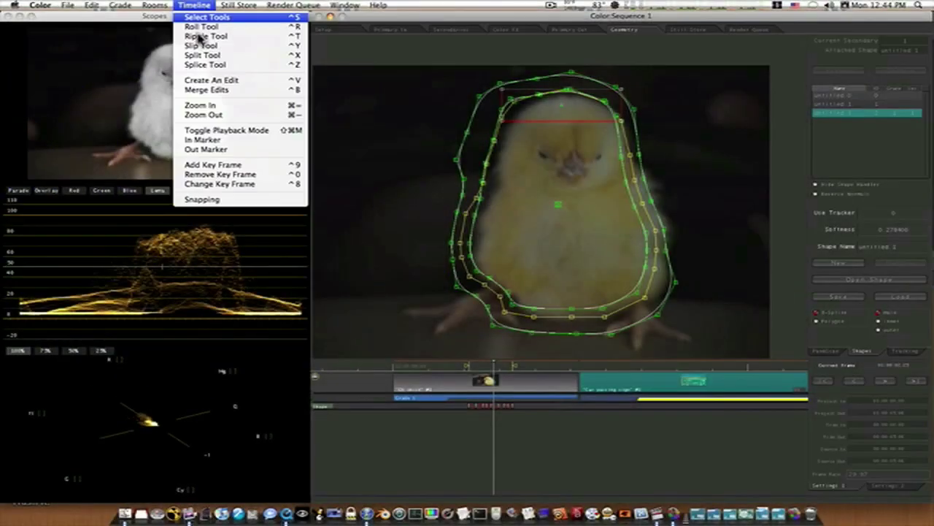
{"action": "left_click", "coordinate": [230, 164]}
{"action": "left_click_drag", "start_coordinate": [676, 91], "coordinate": [624, 308]}
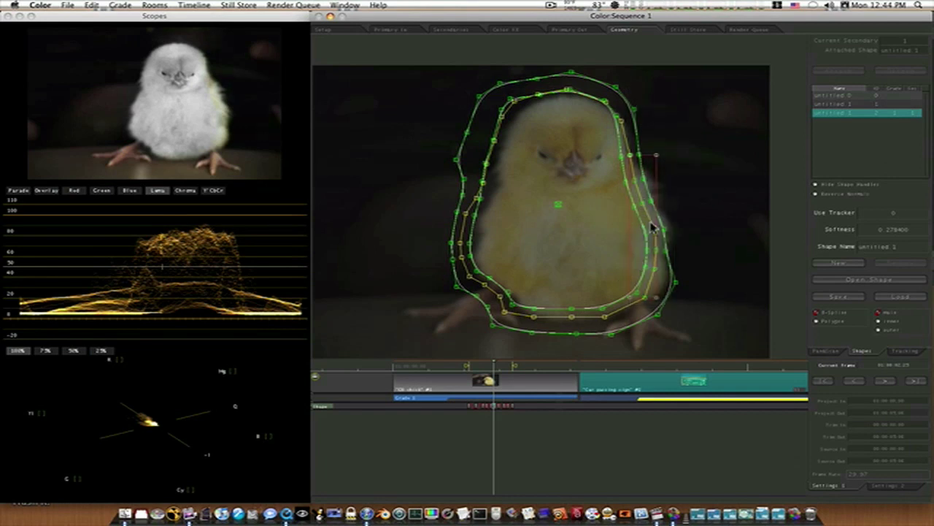
{"action": "left_click_drag", "start_coordinate": [645, 234], "coordinate": [657, 230]}
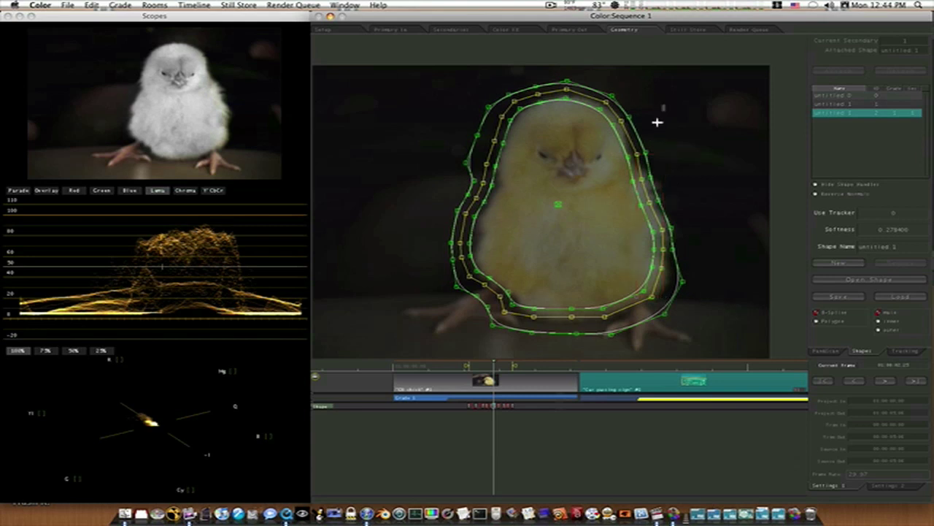
Move the shape's upper-right points slightly outward, and its bottom and lower-right points slightly down and out around the chick's body.
{"action": "left_click_drag", "start_coordinate": [660, 121], "coordinate": [619, 208]}
{"action": "left_click_drag", "start_coordinate": [638, 168], "coordinate": [643, 167]}
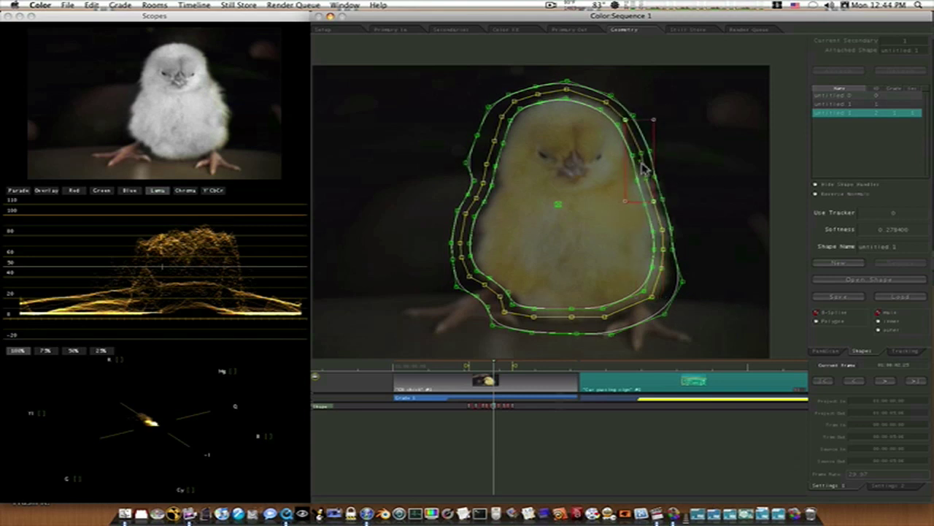
{"action": "left_click_drag", "start_coordinate": [545, 286], "coordinate": [678, 327]}
{"action": "left_click_drag", "start_coordinate": [613, 308], "coordinate": [614, 312]}
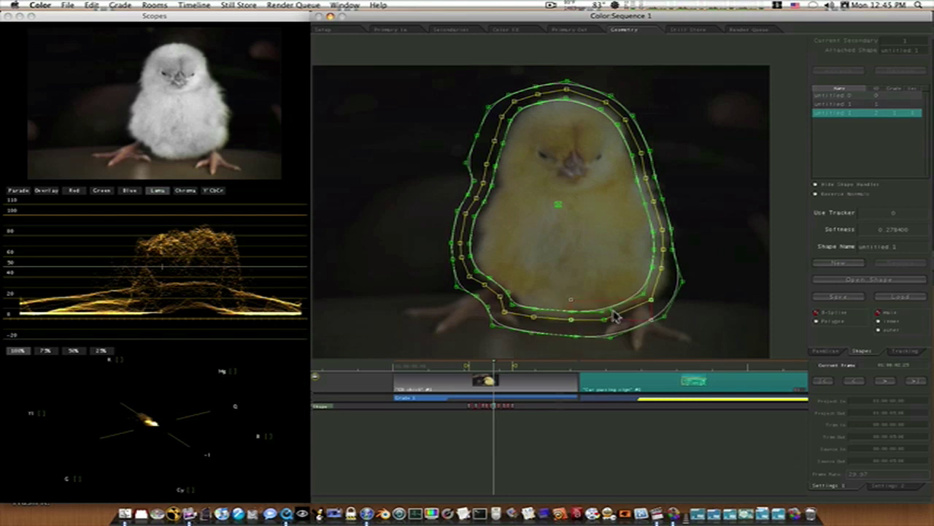
{"action": "left_click_drag", "start_coordinate": [632, 281], "coordinate": [697, 330]}
{"action": "left_click_drag", "start_coordinate": [623, 283], "coordinate": [721, 340]}
{"action": "left_click_drag", "start_coordinate": [730, 235], "coordinate": [612, 333]}
{"action": "left_click_drag", "start_coordinate": [635, 289], "coordinate": [638, 294]}
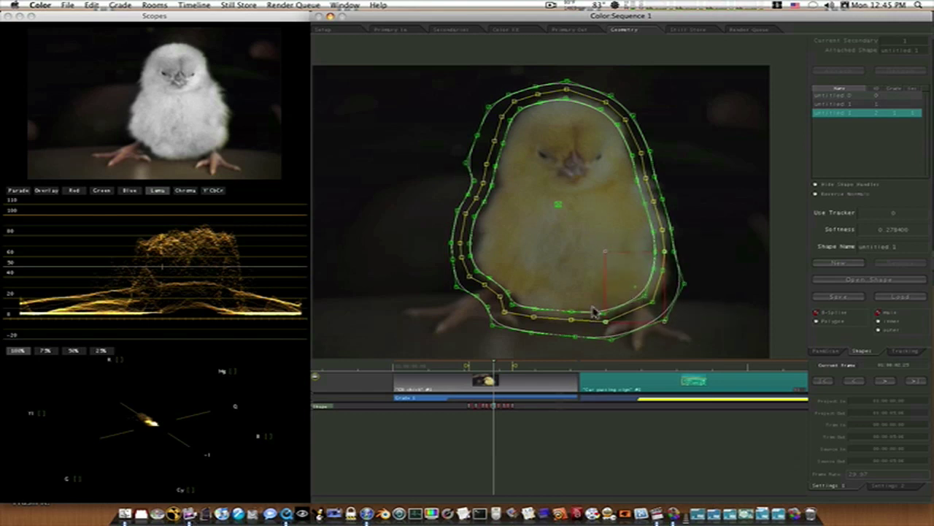
On the blurred frame before the last keyframe, apply Change Key Frame and move the shape's left-side points slightly outward.
{"action": "left_click_drag", "start_coordinate": [497, 367], "coordinate": [511, 372]}
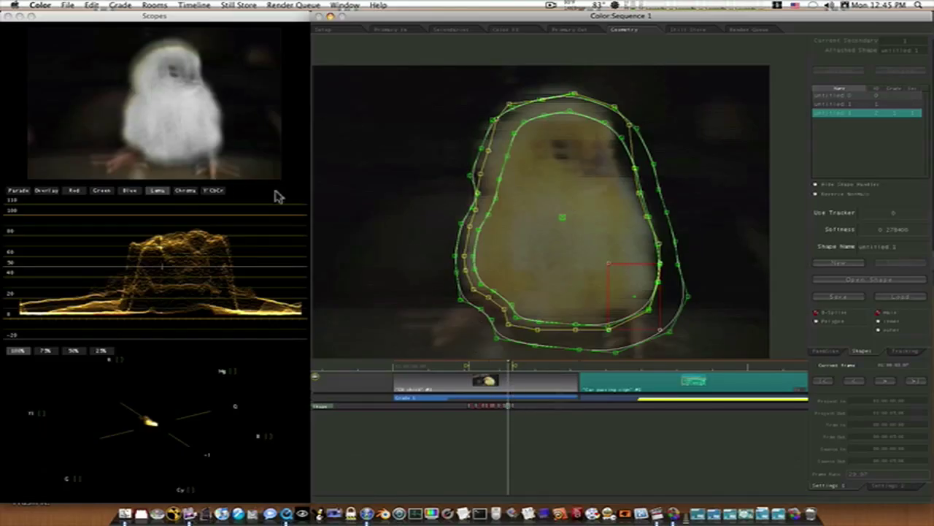
{"action": "left_click", "coordinate": [194, 5]}
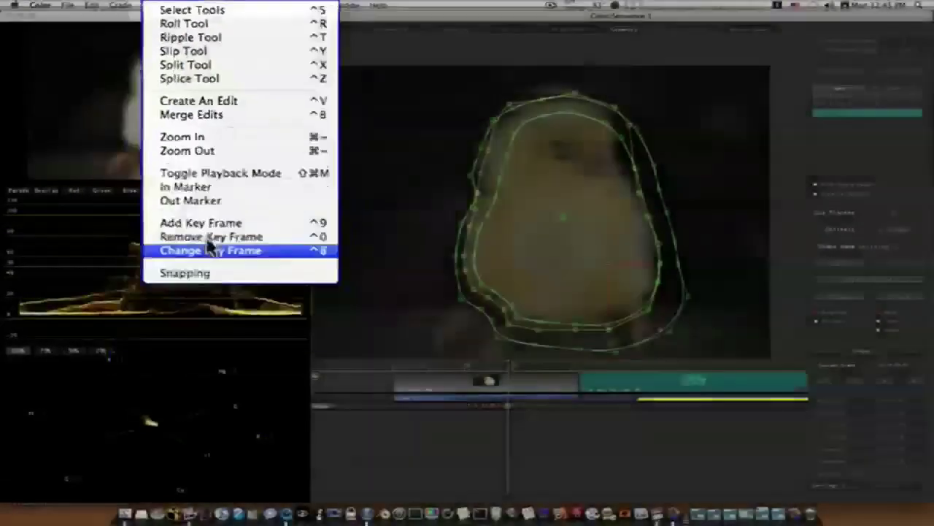
{"action": "left_click", "coordinate": [182, 402]}
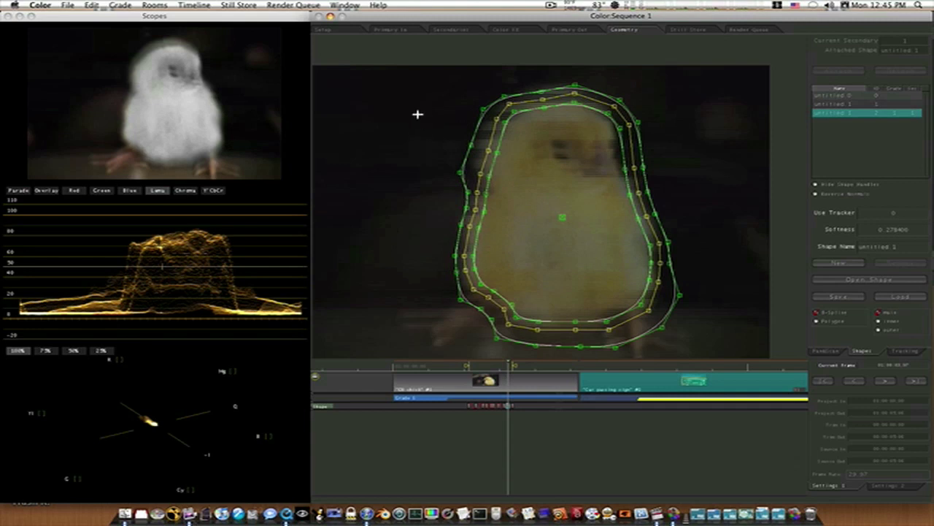
{"action": "left_click_drag", "start_coordinate": [418, 114], "coordinate": [502, 276]}
{"action": "left_click_drag", "start_coordinate": [482, 200], "coordinate": [479, 200]}
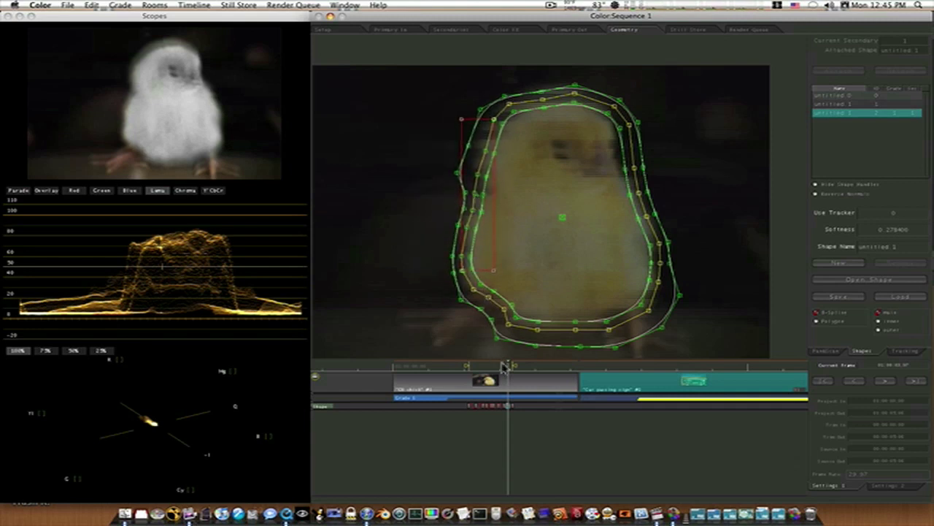
Go back to the keyframe whose right-side points were just reshaped and apply Change Key Frame to it.
{"action": "left_click_drag", "start_coordinate": [511, 367], "coordinate": [496, 370]}
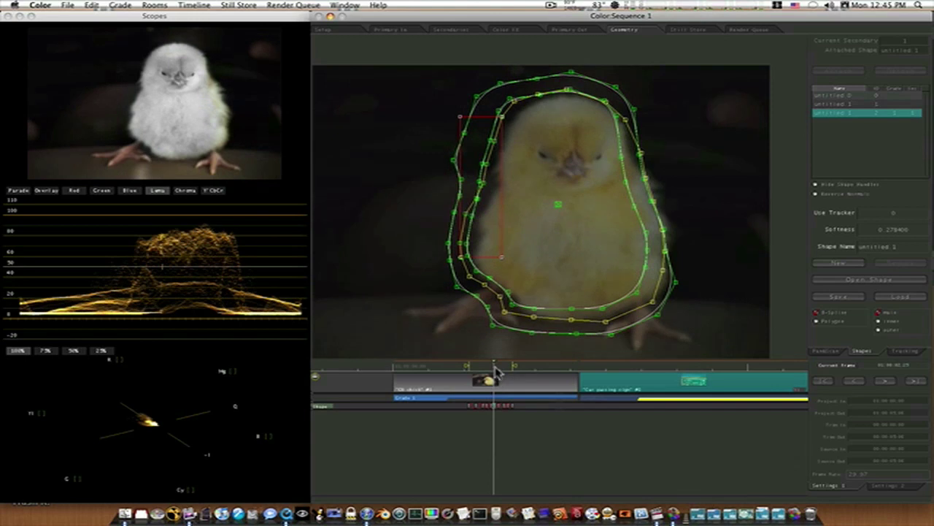
{"action": "left_click", "coordinate": [193, 5]}
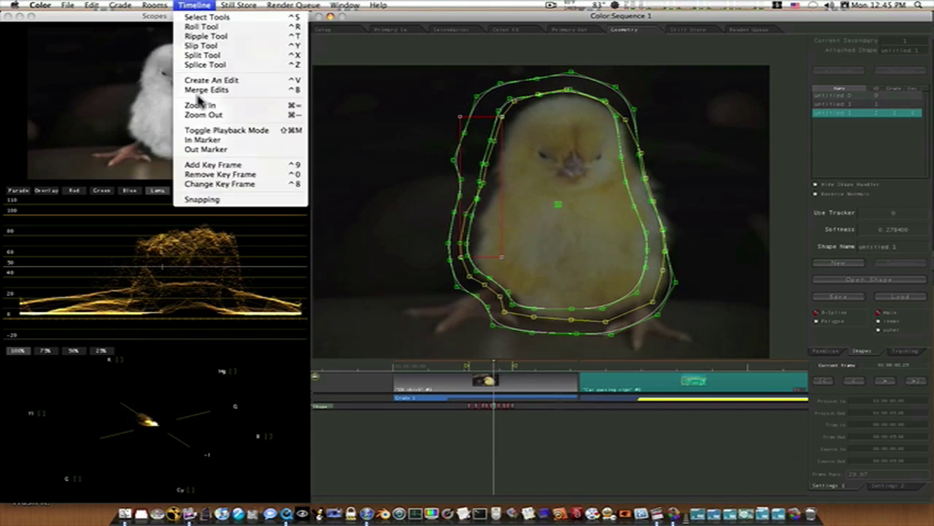
{"action": "left_click", "coordinate": [211, 177]}
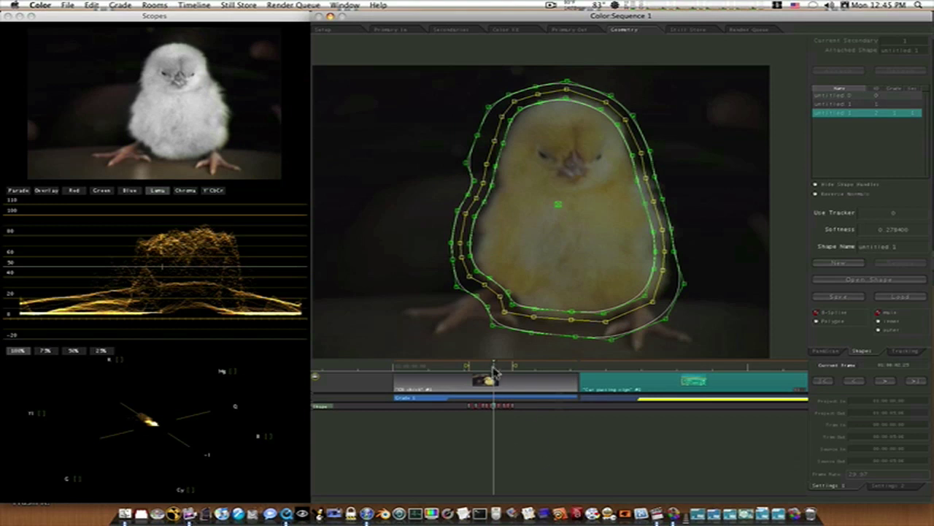
Add a shape keyframe on the earlier blurred frame and move the points along the upper right of the chick's head up and outward.
{"action": "left_click_drag", "start_coordinate": [494, 371], "coordinate": [491, 373]}
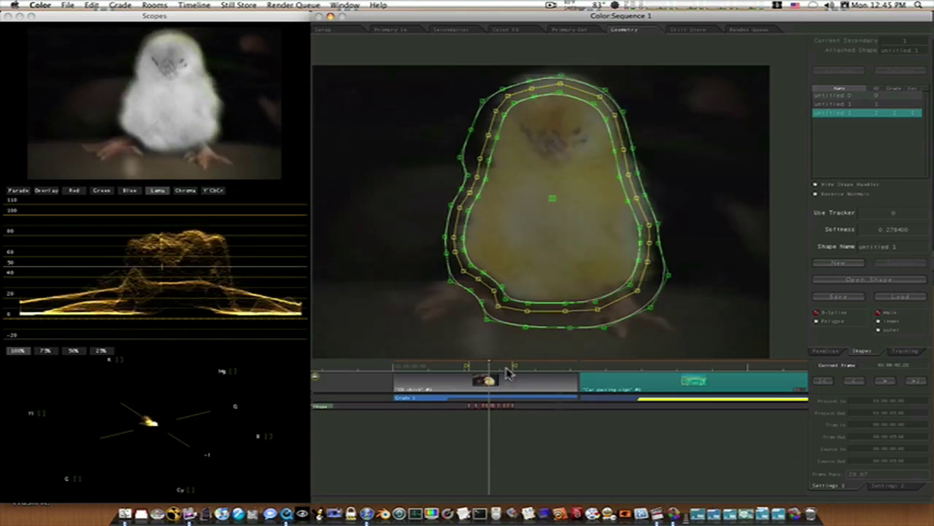
{"action": "left_click_drag", "start_coordinate": [509, 374], "coordinate": [897, 392]}
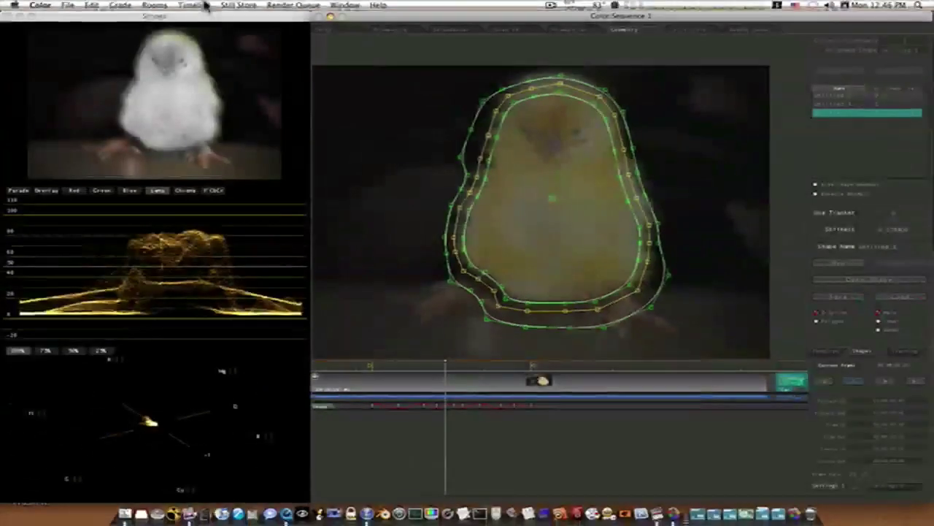
{"action": "left_click", "coordinate": [205, 6]}
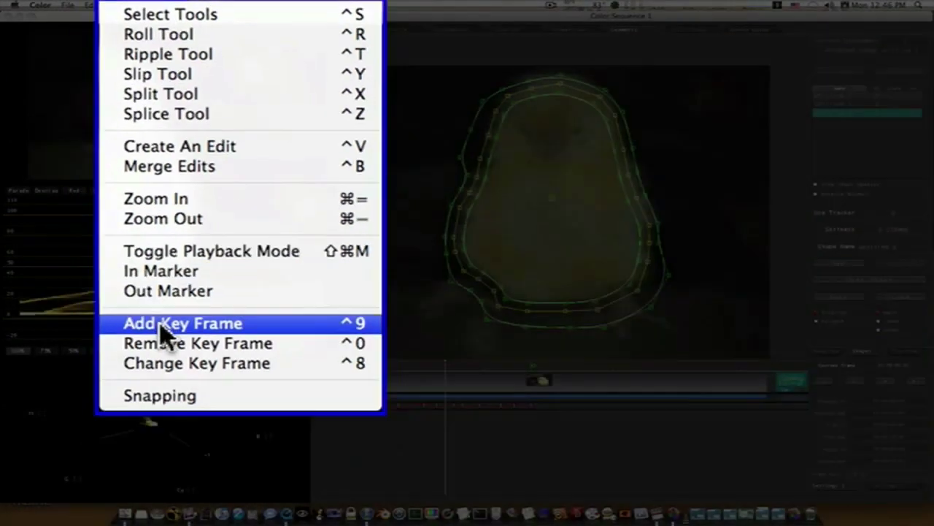
{"action": "left_click", "coordinate": [206, 153]}
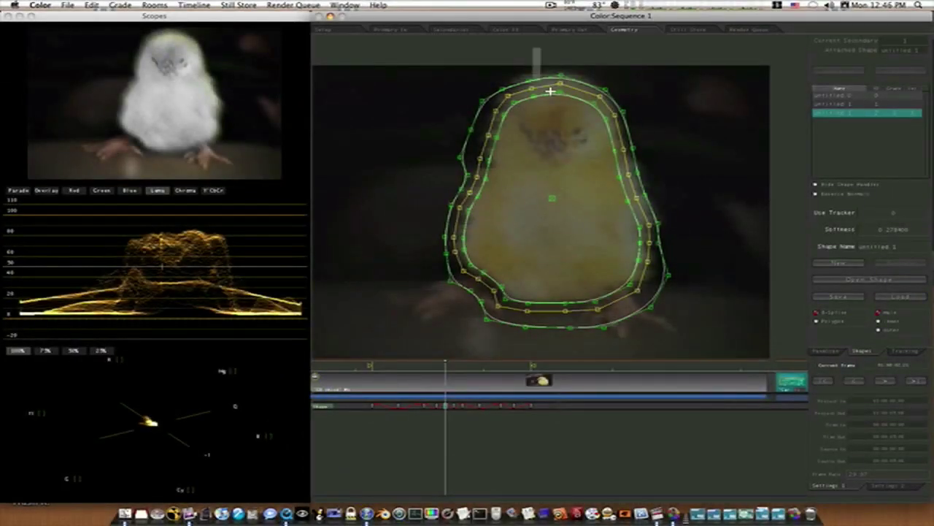
{"action": "left_click_drag", "start_coordinate": [530, 48], "coordinate": [664, 180]}
{"action": "left_click_drag", "start_coordinate": [578, 134], "coordinate": [589, 128]}
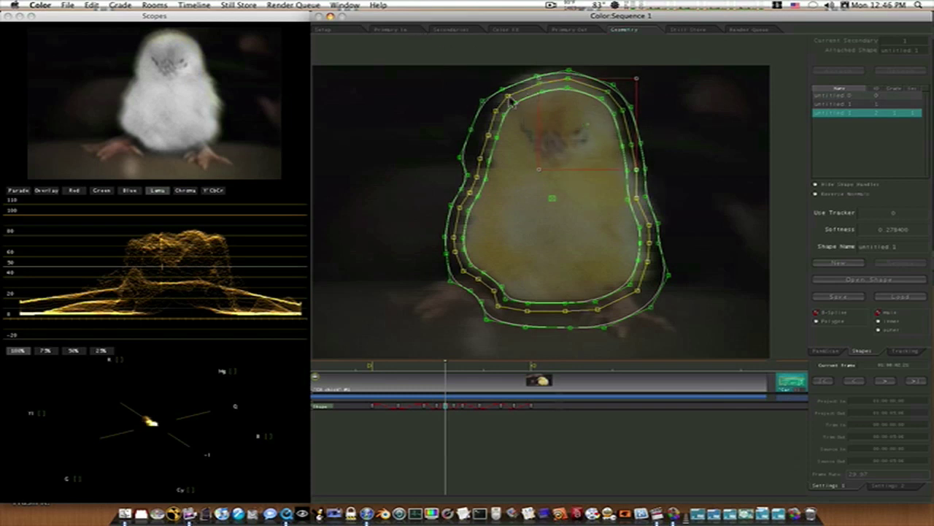
Move the shape points at the upper left of the chick's head and along its left neck slightly outward.
{"action": "left_click_drag", "start_coordinate": [457, 59], "coordinate": [559, 151]}
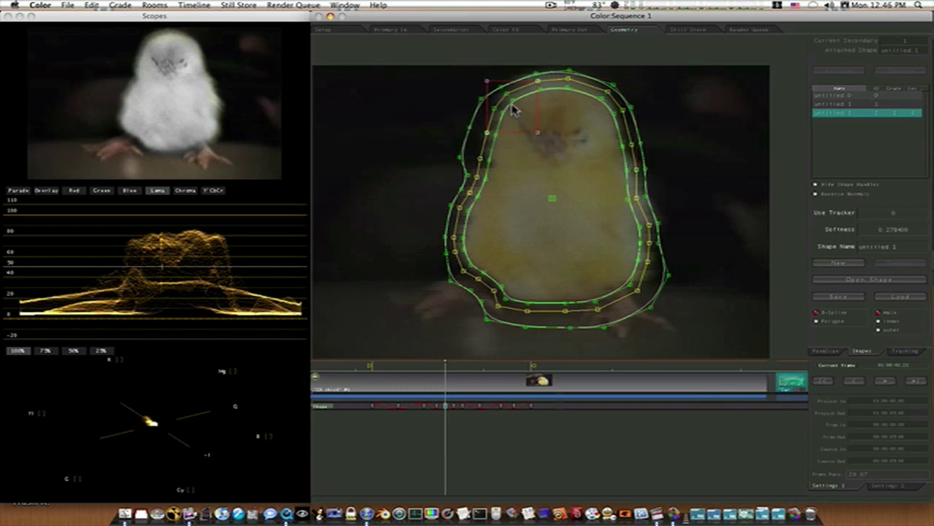
{"action": "left_click_drag", "start_coordinate": [513, 110], "coordinate": [509, 106]}
{"action": "left_click_drag", "start_coordinate": [428, 133], "coordinate": [504, 224]}
{"action": "left_click_drag", "start_coordinate": [462, 183], "coordinate": [463, 187]}
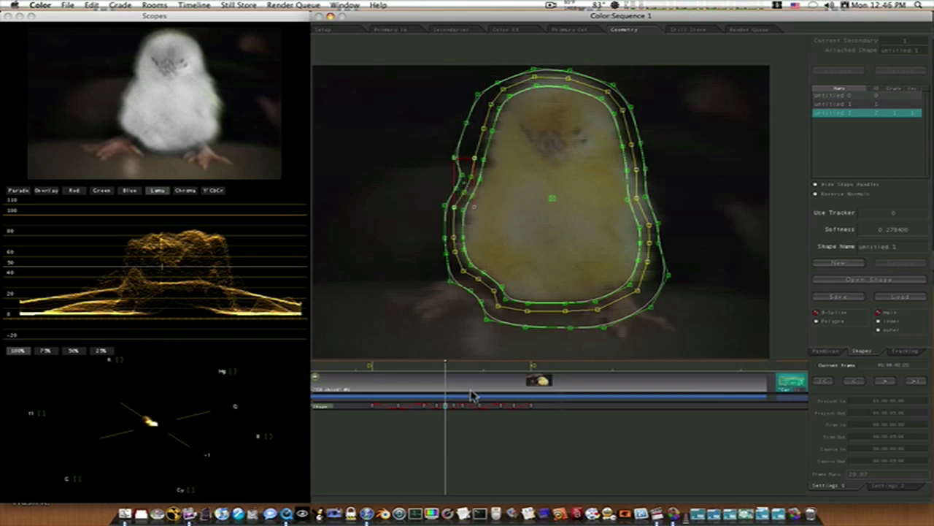
Move ahead to where the chick turns its head, add a shape keyframe and pull the lower-right points outward around its body.
{"action": "left_click_drag", "start_coordinate": [448, 371], "coordinate": [475, 416]}
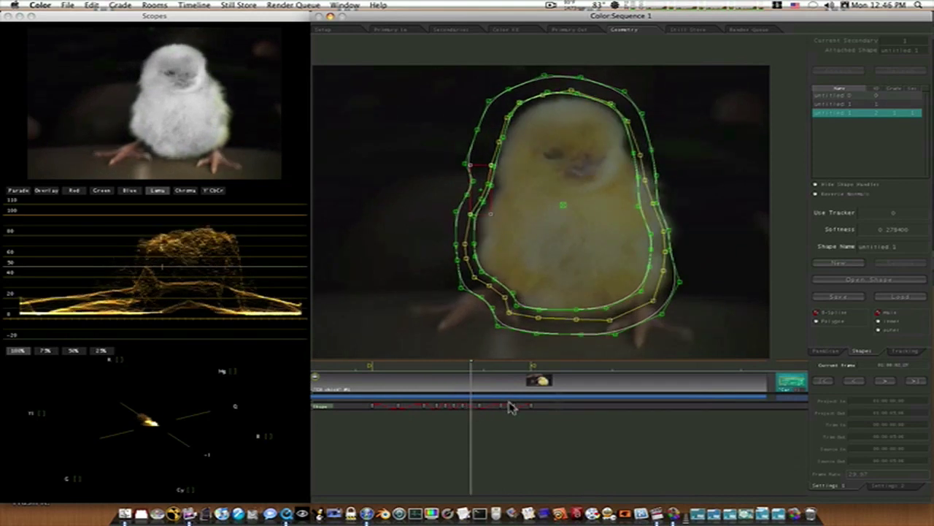
{"action": "left_click", "coordinate": [199, 6]}
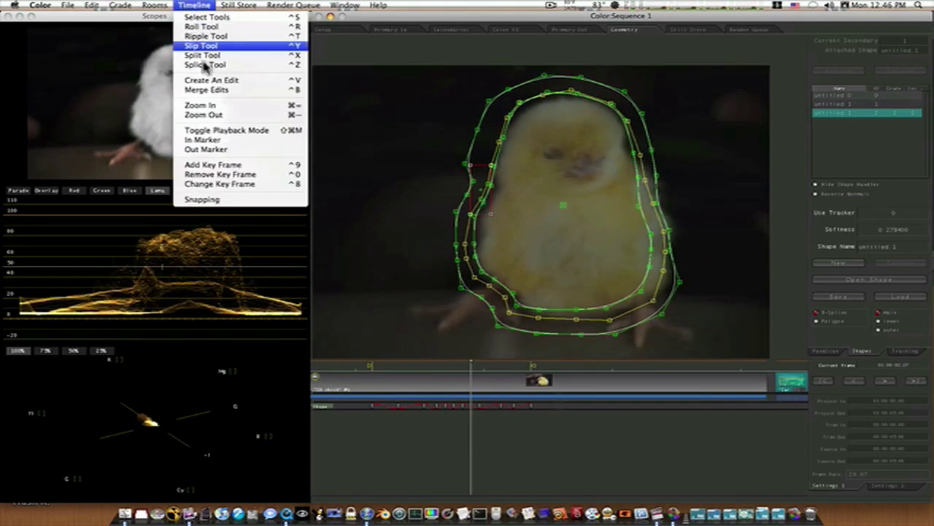
{"action": "left_click", "coordinate": [214, 164]}
{"action": "left_click_drag", "start_coordinate": [699, 228], "coordinate": [647, 287]}
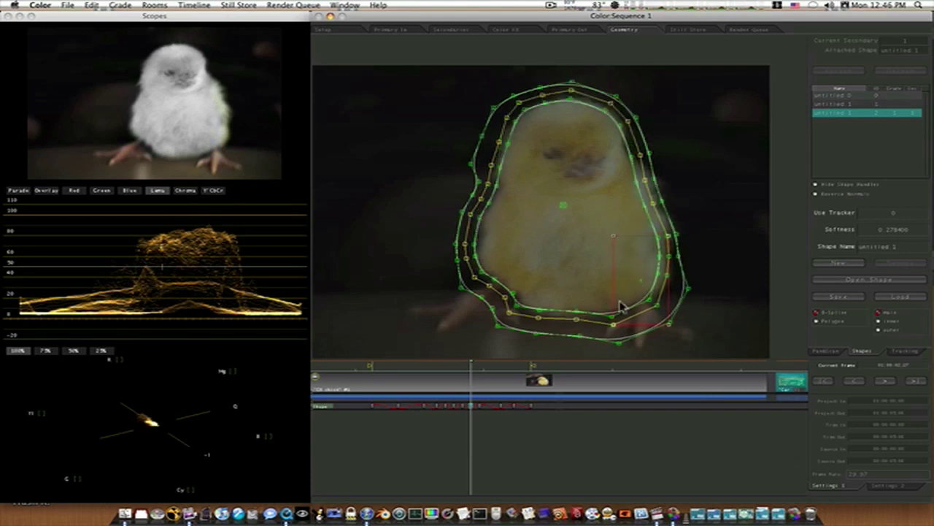
Go back to the frame just before the blurred head movement, add a shape keyframe and raise the points around the top of the head.
{"action": "left_click_drag", "start_coordinate": [475, 366], "coordinate": [447, 371]}
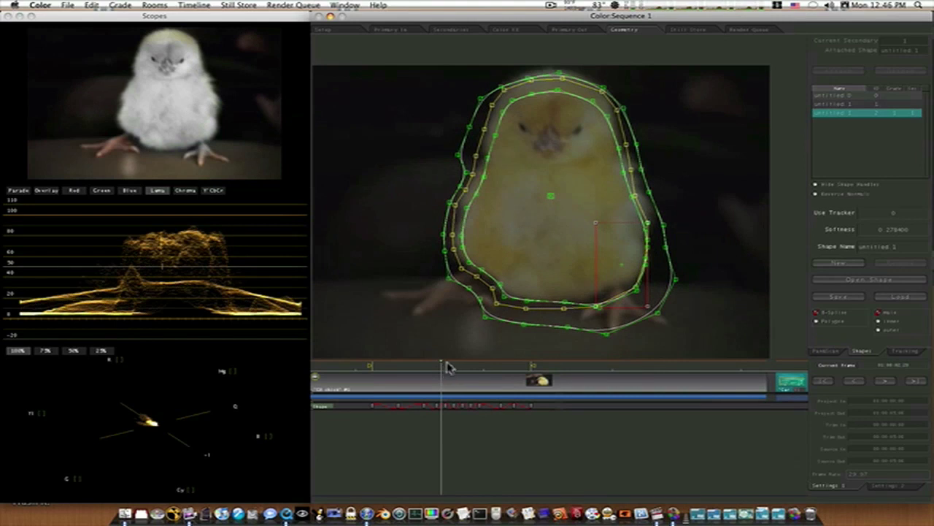
{"action": "left_click", "coordinate": [207, 6]}
{"action": "left_click", "coordinate": [219, 163]}
{"action": "left_click_drag", "start_coordinate": [454, 54], "coordinate": [665, 140]}
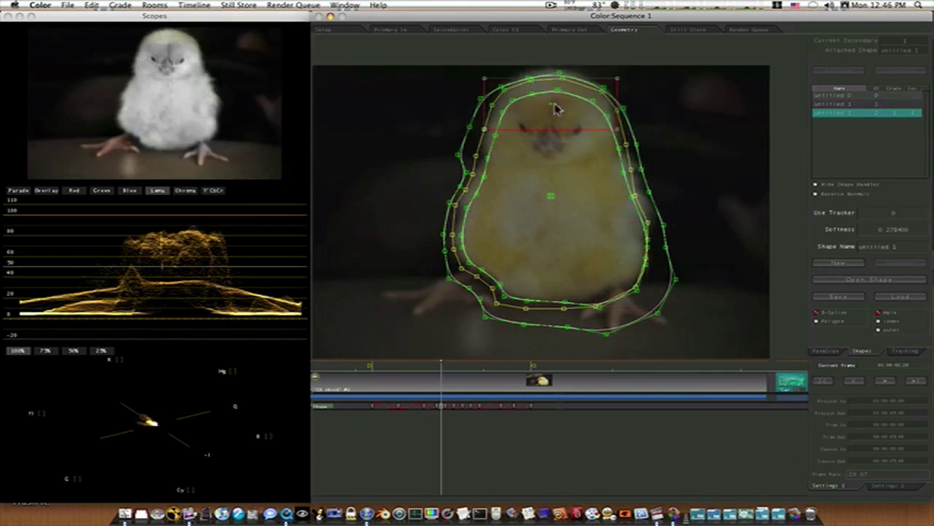
{"action": "left_click_drag", "start_coordinate": [552, 104], "coordinate": [551, 101]}
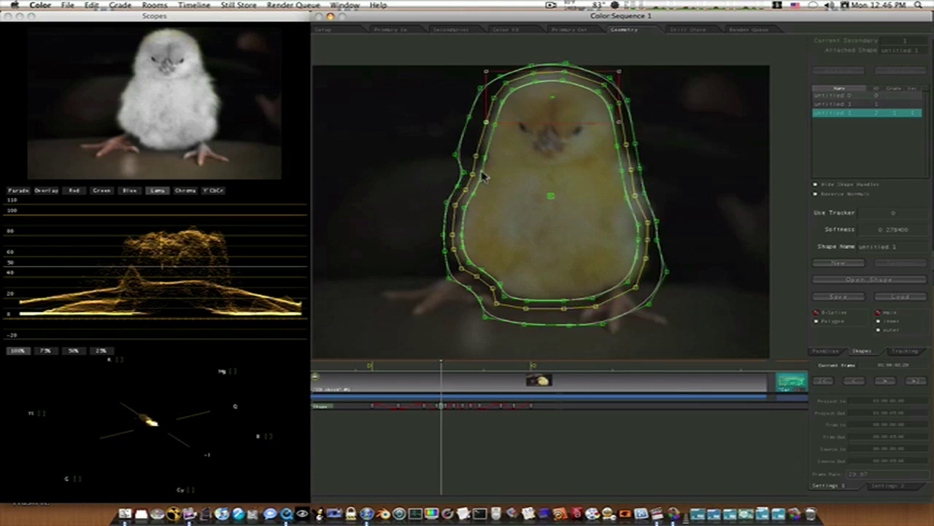
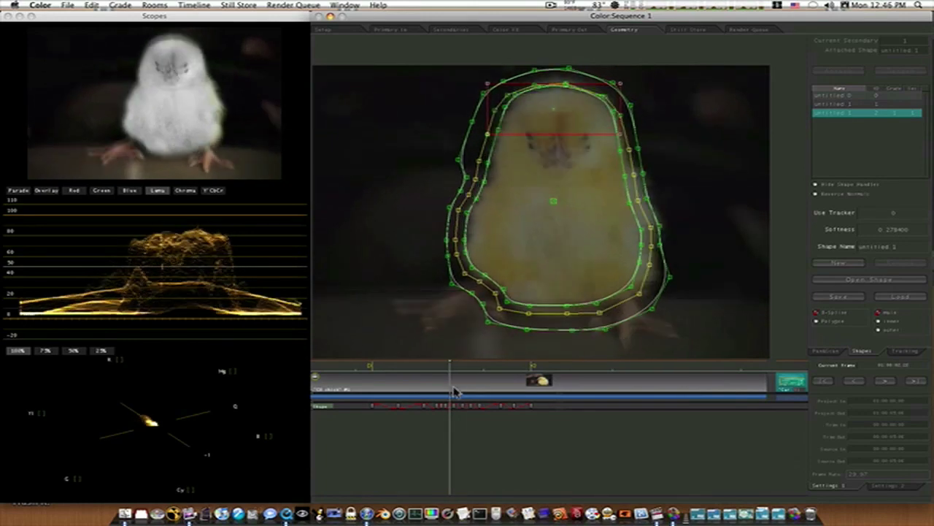
Switch to the Secondaries room and scrub through the chick shot to check the animated vignette.
{"action": "left_click", "coordinate": [445, 32]}
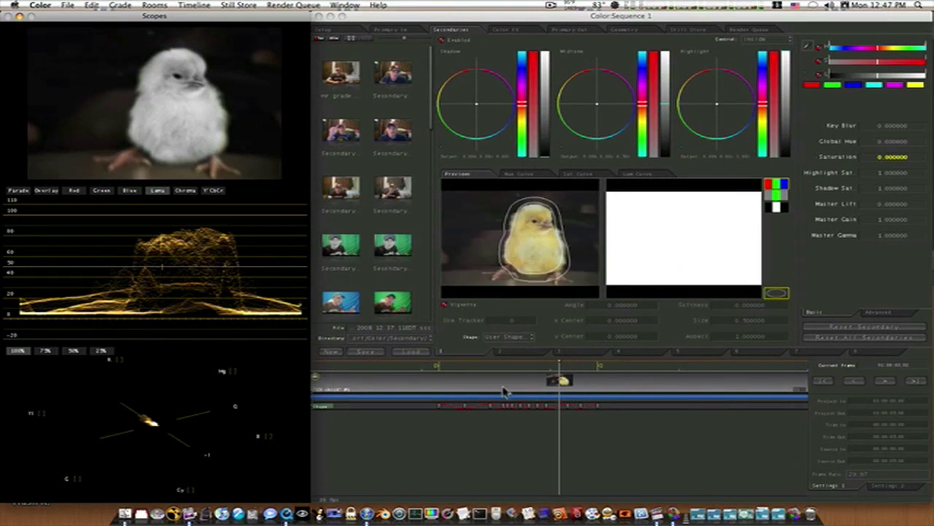
{"action": "left_click_drag", "start_coordinate": [562, 379], "coordinate": [589, 376]}
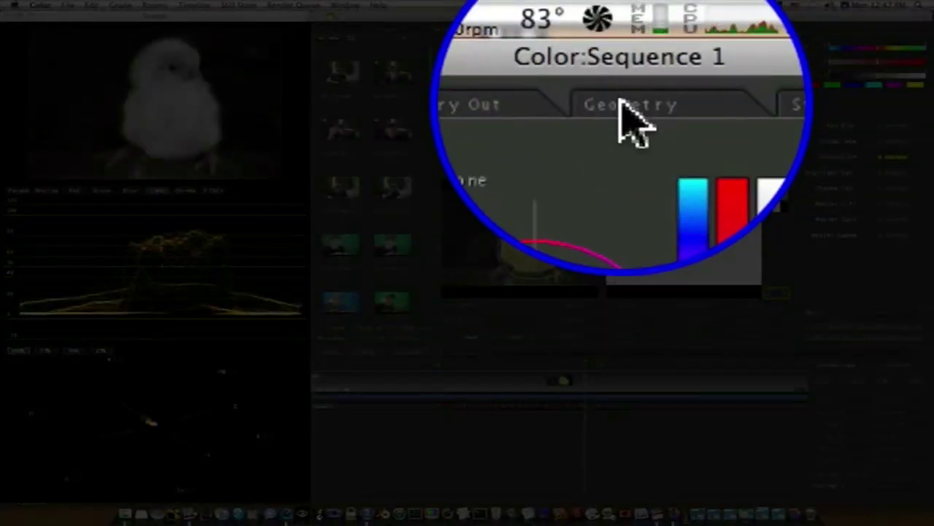
Return to the Geometry room, add a shape keyframe, and shift the points along the chick's left side and lower-left edge slightly outward.
{"action": "left_click", "coordinate": [624, 29]}
{"action": "left_click", "coordinate": [203, 5]}
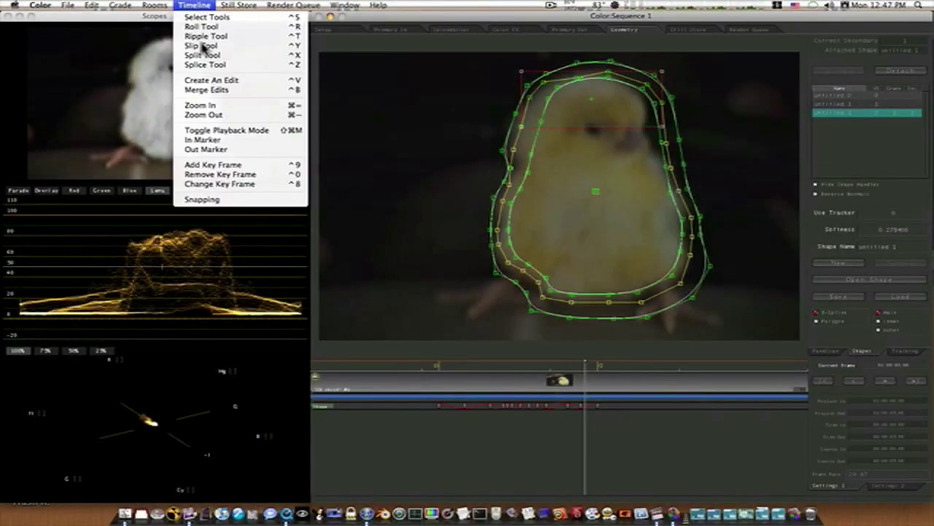
{"action": "left_click", "coordinate": [209, 161]}
{"action": "left_click_drag", "start_coordinate": [471, 84], "coordinate": [574, 257]}
{"action": "left_click_drag", "start_coordinate": [522, 169], "coordinate": [517, 170]}
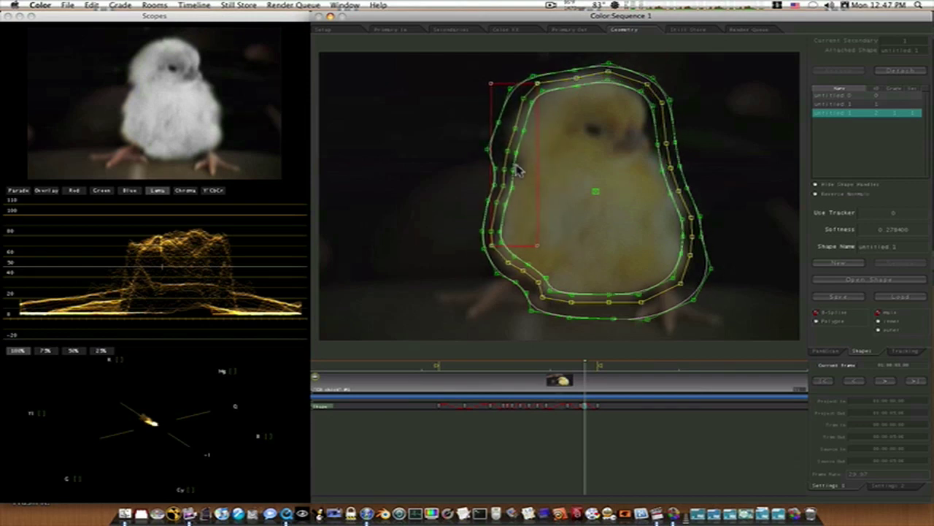
{"action": "left_click_drag", "start_coordinate": [443, 224], "coordinate": [574, 326]}
{"action": "left_click_drag", "start_coordinate": [518, 273], "coordinate": [519, 276]}
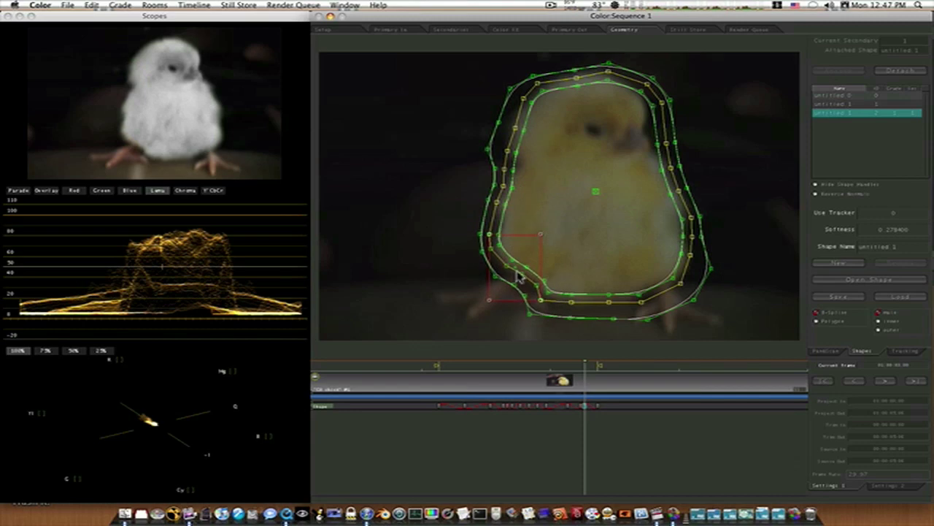
Go back to the keyframe where the chick faces forward with lowered eyes and apply Change Key Frame to its shape keyframe.
{"action": "left_click_drag", "start_coordinate": [590, 367], "coordinate": [532, 373]}
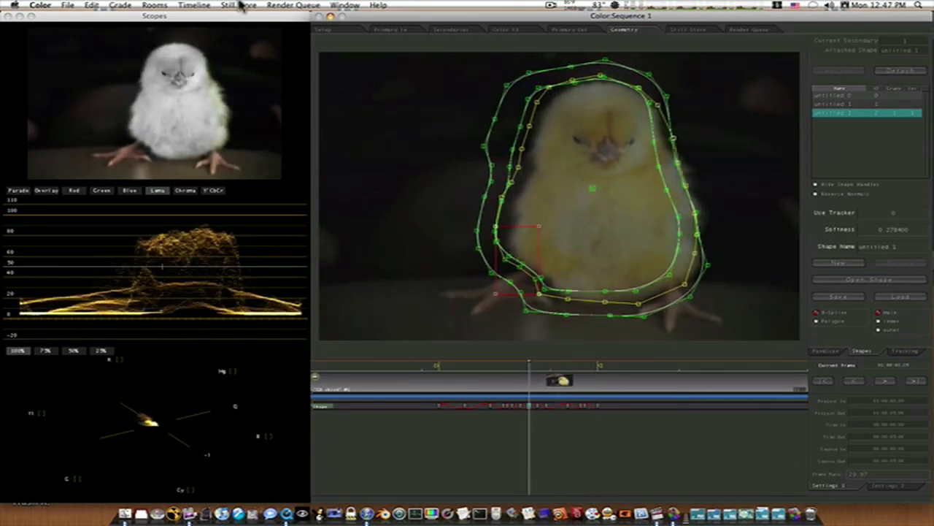
{"action": "left_click", "coordinate": [196, 6]}
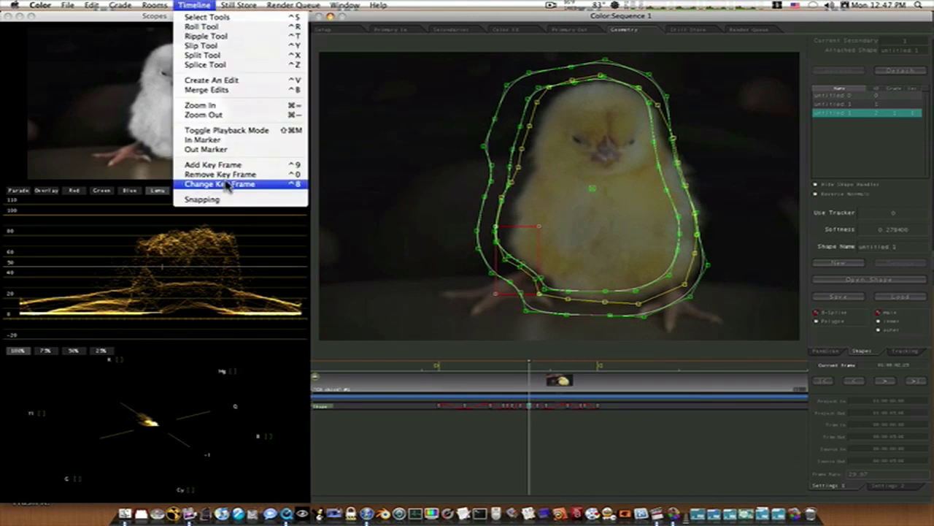
{"action": "left_click", "coordinate": [227, 185]}
{"action": "left_click", "coordinate": [428, 158]}
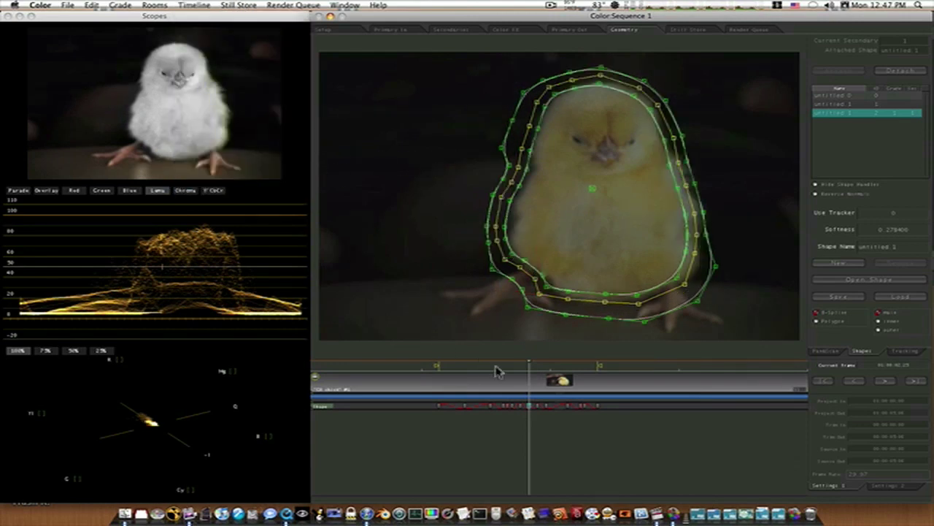
Scrub the blurred head movement in the Geometry and Secondaries rooms, then apply Change Key Frame twice to the shape keyframe just before it.
{"action": "left_click_drag", "start_coordinate": [529, 368], "coordinate": [518, 371]}
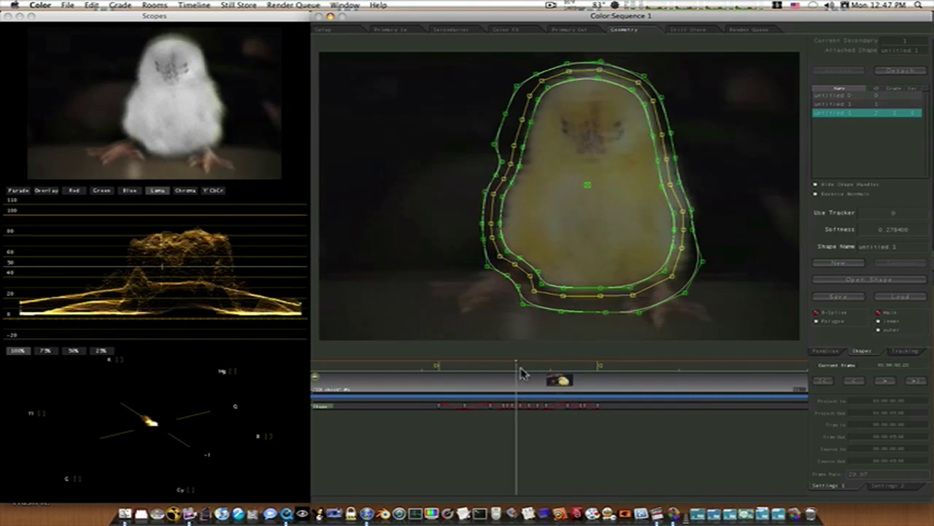
{"action": "left_click_drag", "start_coordinate": [513, 379], "coordinate": [522, 371]}
{"action": "left_click", "coordinate": [448, 31]}
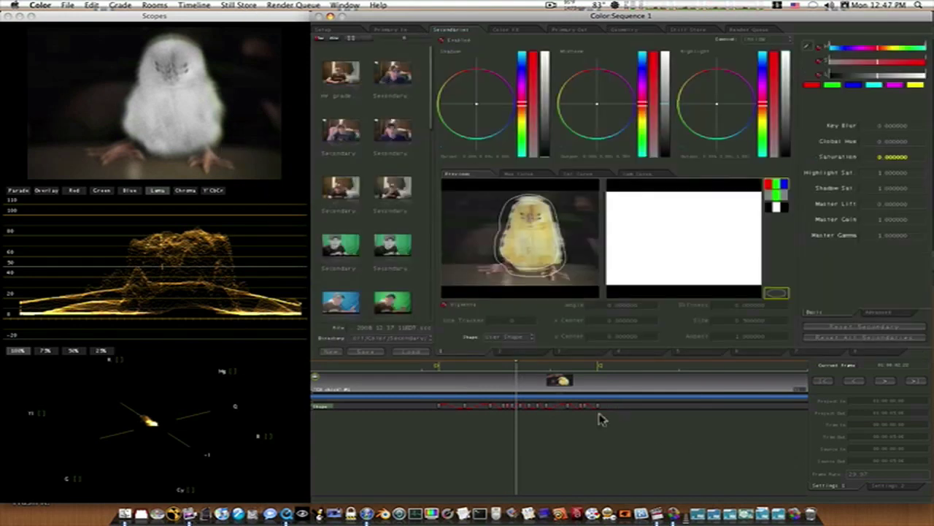
{"action": "mouse_move", "coordinate": [520, 371]}
{"action": "left_mouse_down"}
{"action": "mouse_move", "coordinate": [499, 371]}
{"action": "mouse_move", "coordinate": [528, 375]}
{"action": "mouse_move", "coordinate": [509, 380]}
{"action": "left_mouse_up"}
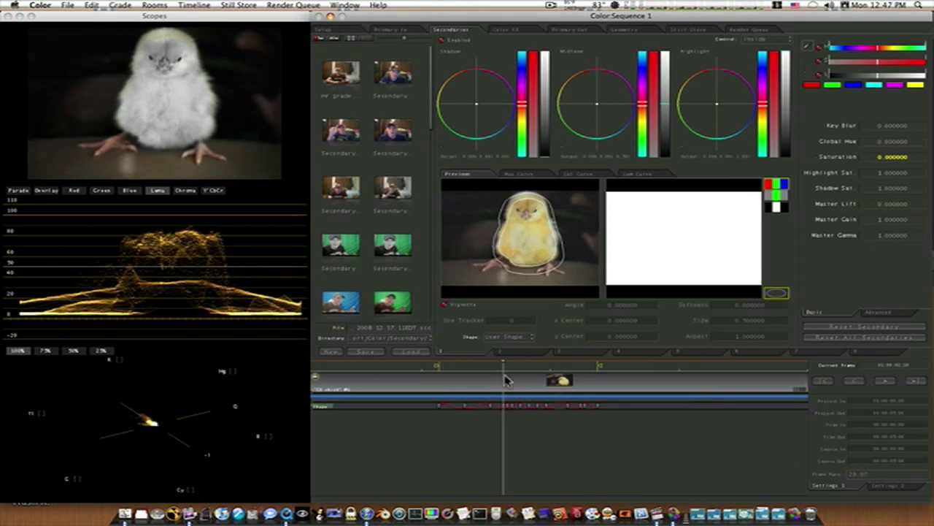
{"action": "left_click", "coordinate": [619, 31]}
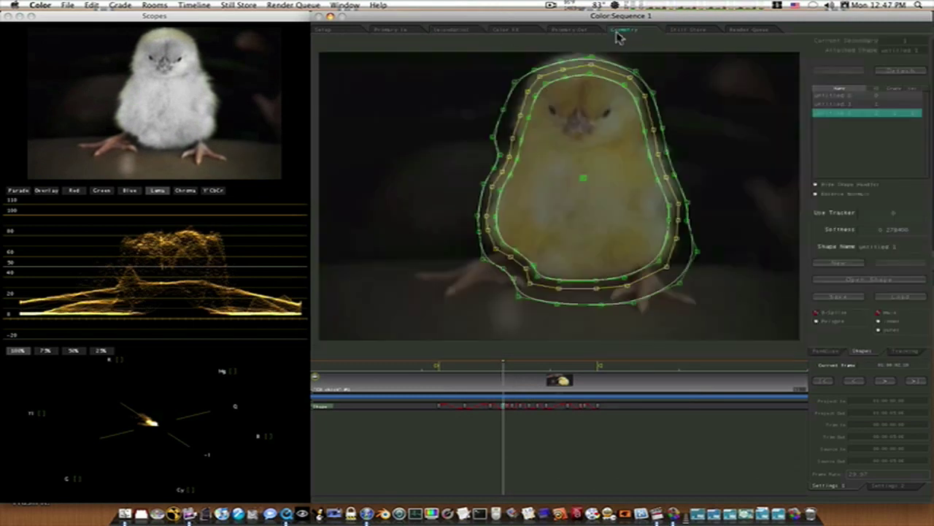
{"action": "left_click", "coordinate": [193, 5]}
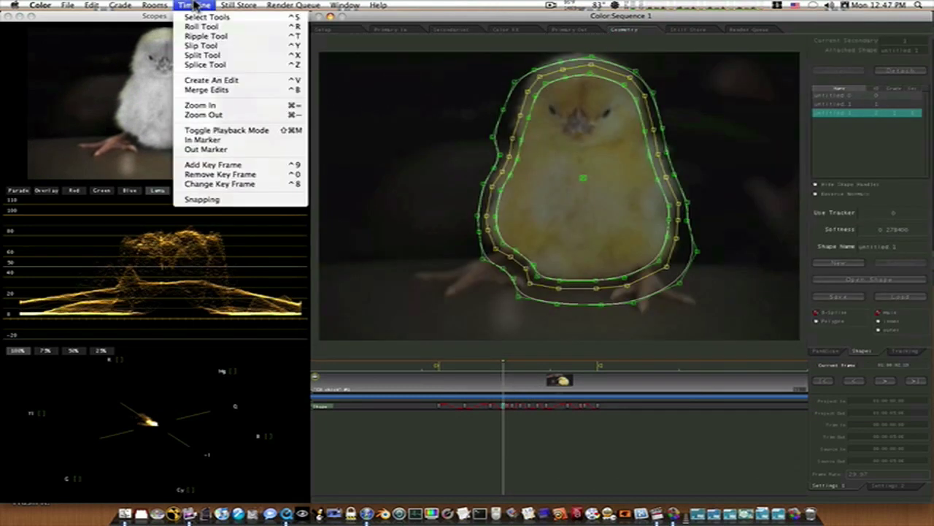
{"action": "left_click", "coordinate": [226, 184]}
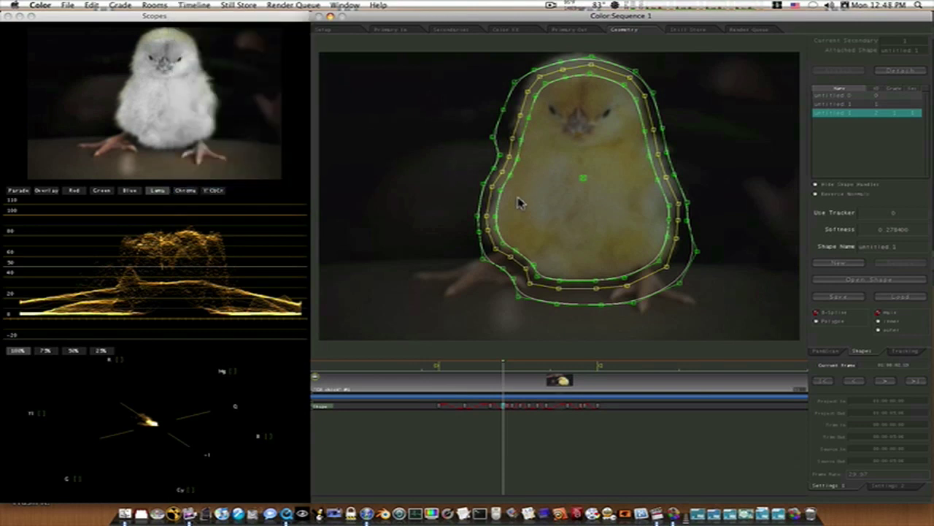
{"action": "left_click", "coordinate": [191, 6]}
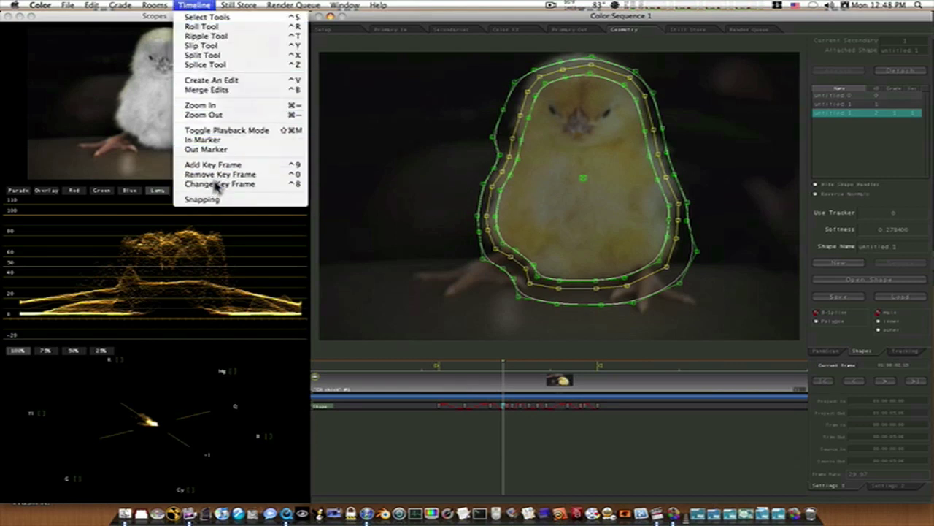
{"action": "left_click", "coordinate": [211, 184]}
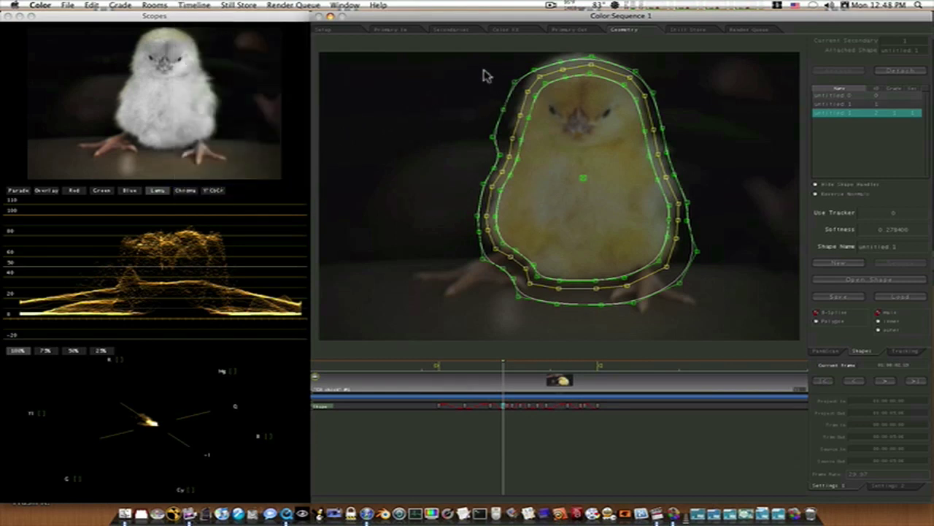
Raise the shape points over the top of the chick's head, move the left neck points outward, and play the shot.
{"action": "left_click_drag", "start_coordinate": [487, 63], "coordinate": [588, 80]}
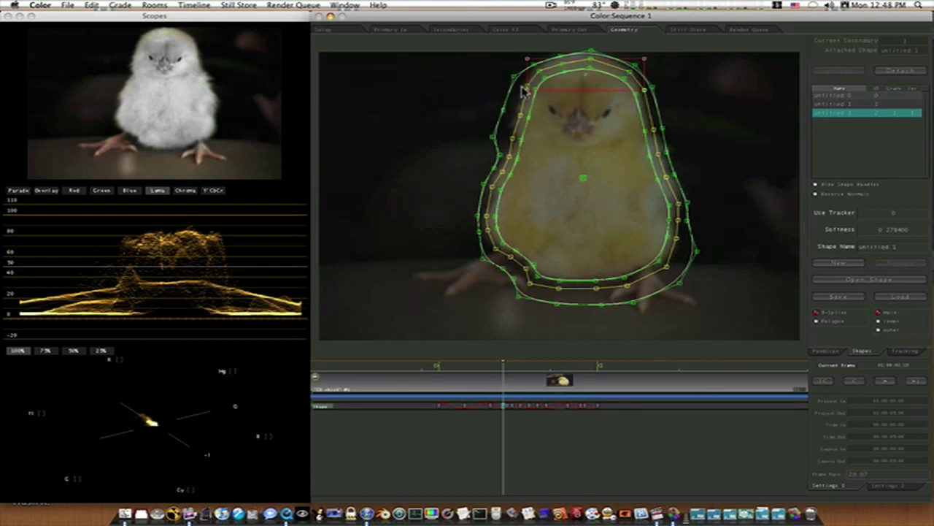
{"action": "left_click_drag", "start_coordinate": [492, 114], "coordinate": [563, 187]}
{"action": "left_click_drag", "start_coordinate": [505, 153], "coordinate": [500, 152]}
{"action": "left_click_drag", "start_coordinate": [495, 65], "coordinate": [692, 99]}
{"action": "left_click_drag", "start_coordinate": [584, 81], "coordinate": [587, 78]}
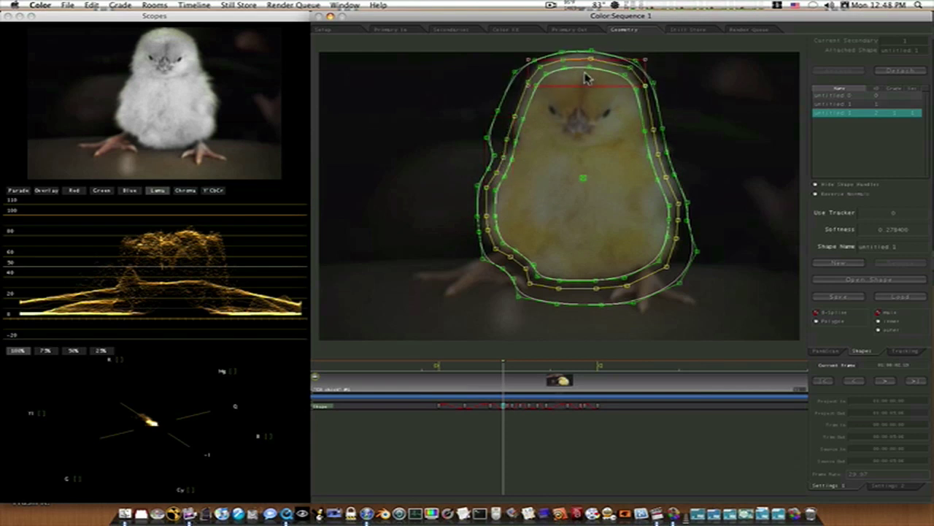
{"action": "key", "text": "space"}
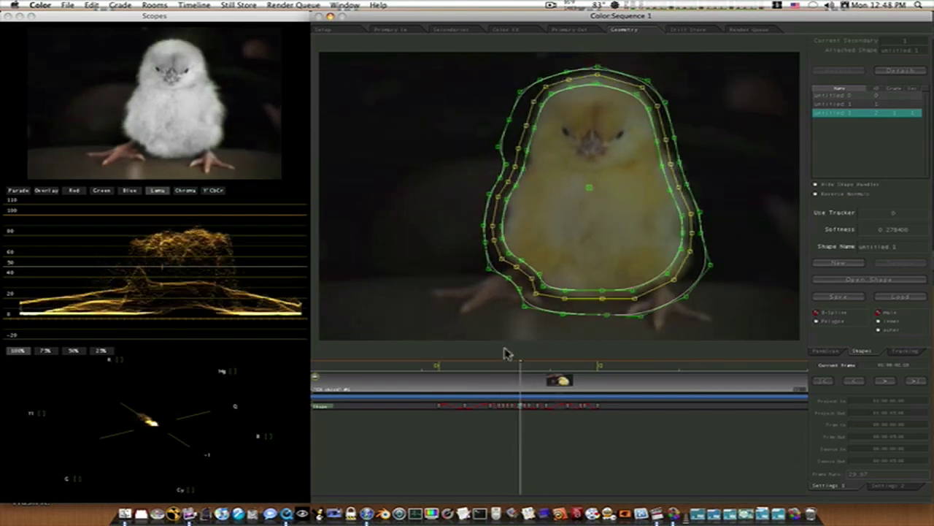
Open secondary 2 in the Secondaries room, try keying the chick's orange foot colour, and reset the secondary.
{"action": "left_click", "coordinate": [455, 31]}
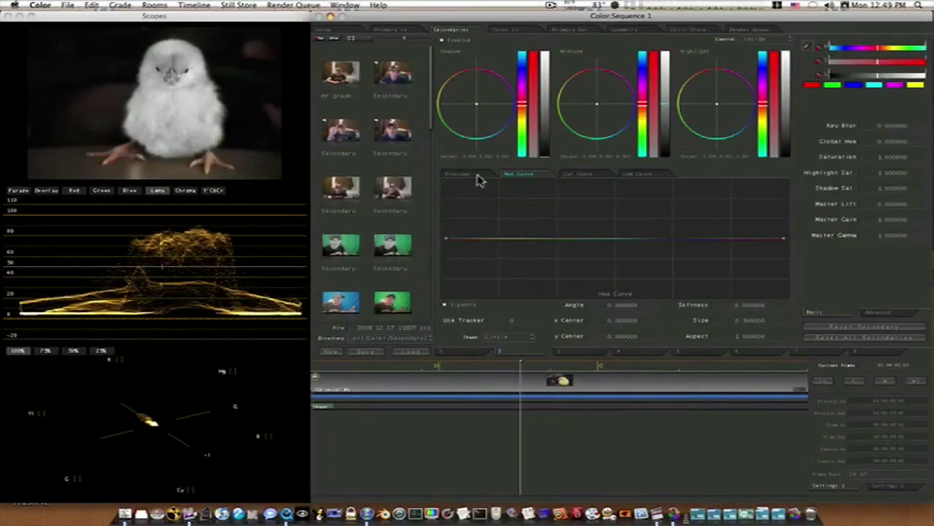
{"action": "left_click", "coordinate": [97, 0]}
{"action": "left_click", "coordinate": [494, 356]}
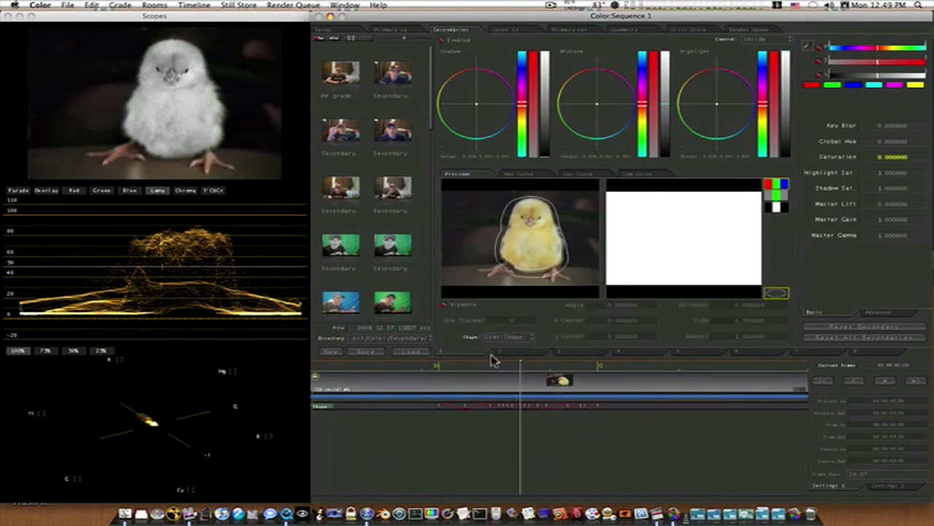
{"action": "left_click", "coordinate": [509, 358]}
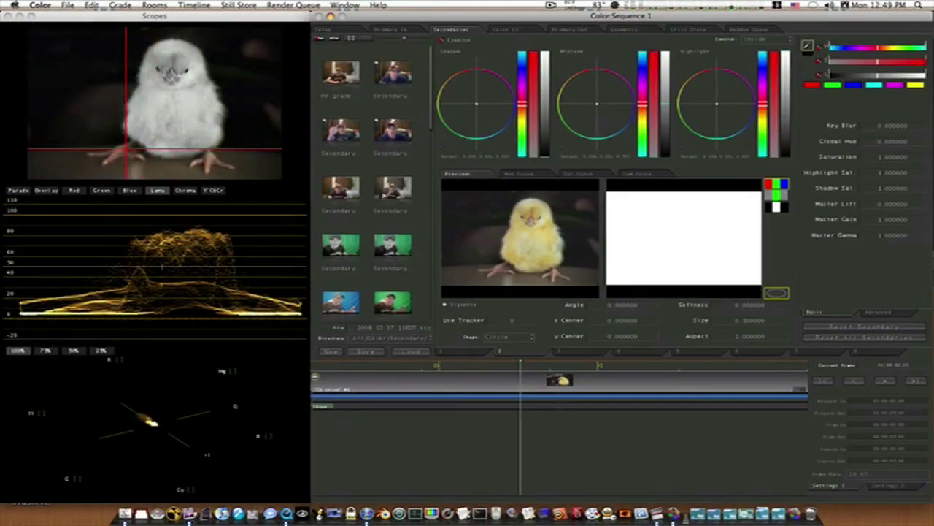
{"action": "left_click", "coordinate": [126, 150]}
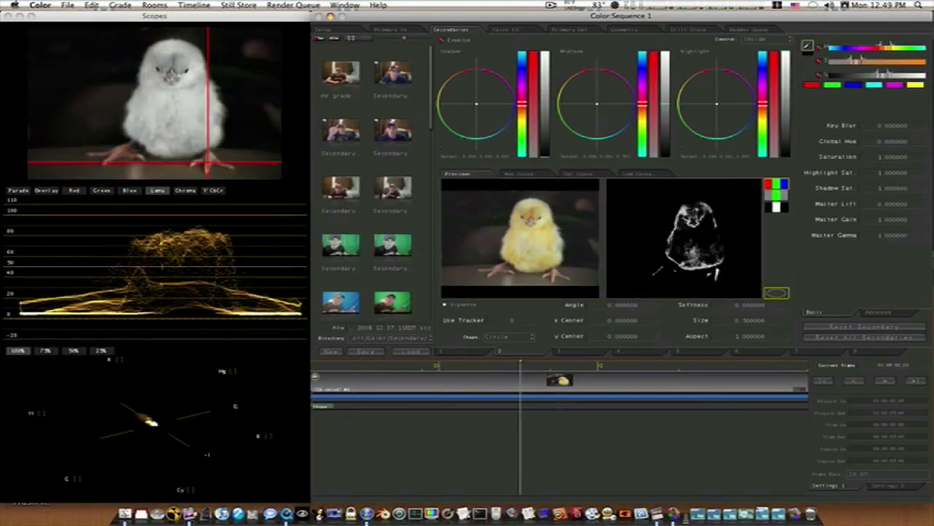
{"action": "left_click", "coordinate": [868, 328]}
Sample the chick's left foot again for the secondary 2 colour key and raise its saturation to 1.7627.
{"action": "left_click", "coordinate": [809, 47]}
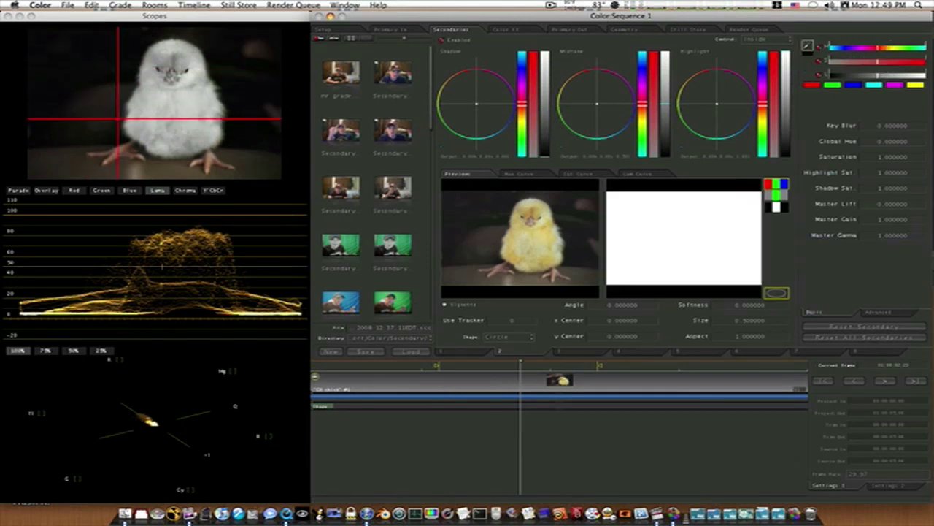
{"action": "left_click", "coordinate": [113, 155]}
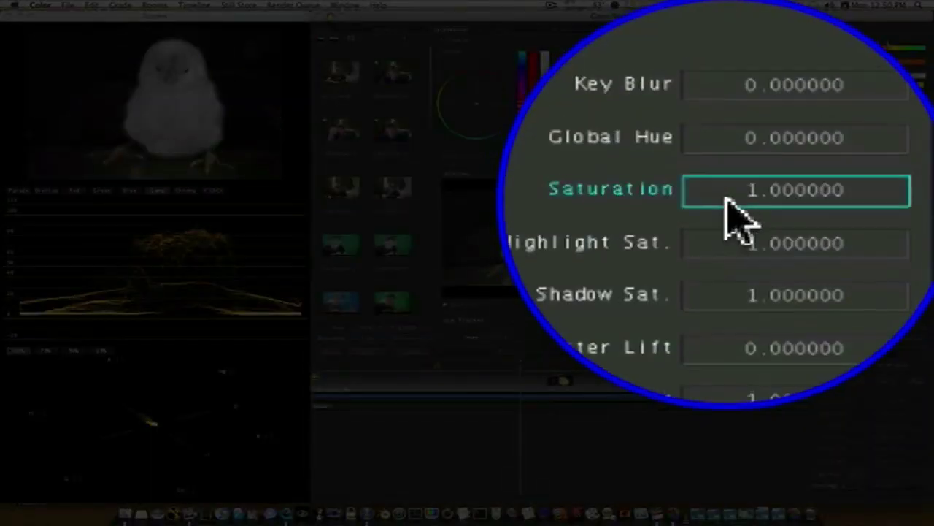
{"action": "left_click_drag", "start_coordinate": [863, 157], "coordinate": [902, 157]}
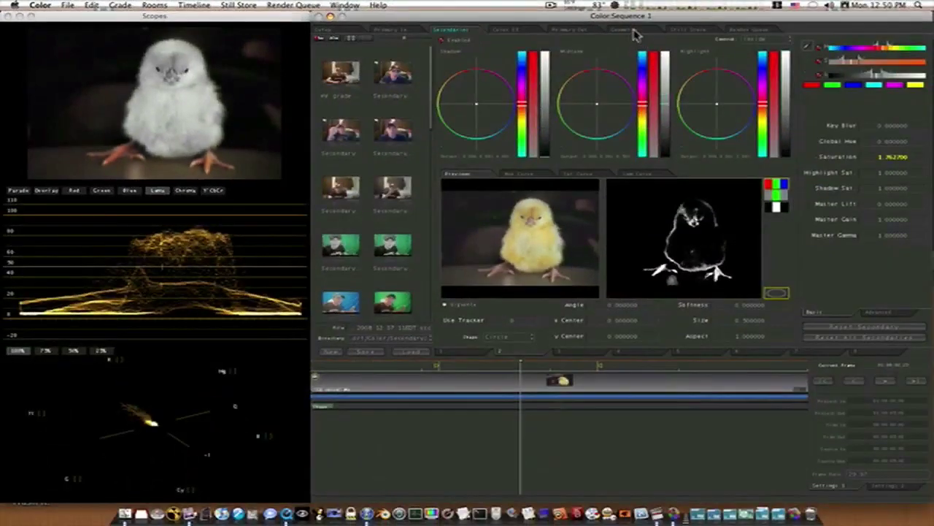
Reopen secondary 1's chick shape in Geometry, apply Change Key Frame, and move the bottom points down and the lower-right points outward.
{"action": "left_click", "coordinate": [633, 33]}
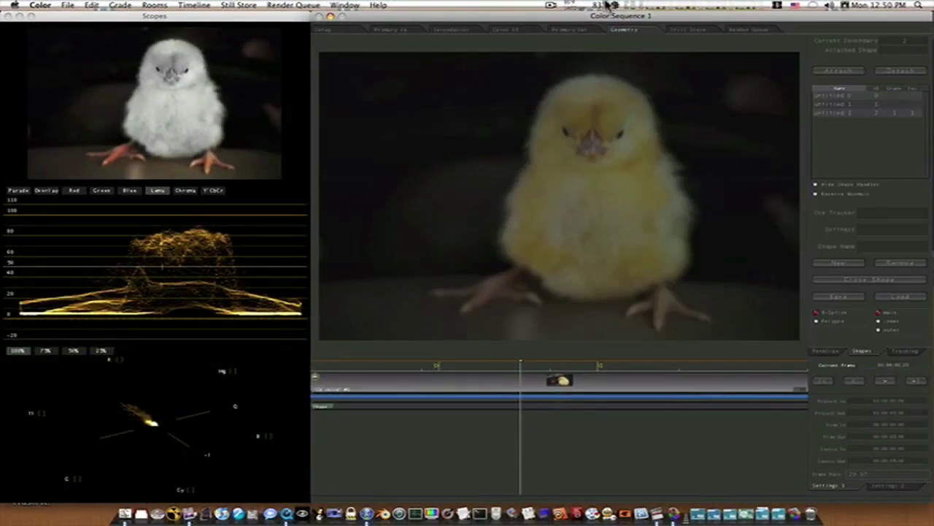
{"action": "left_click", "coordinate": [464, 32]}
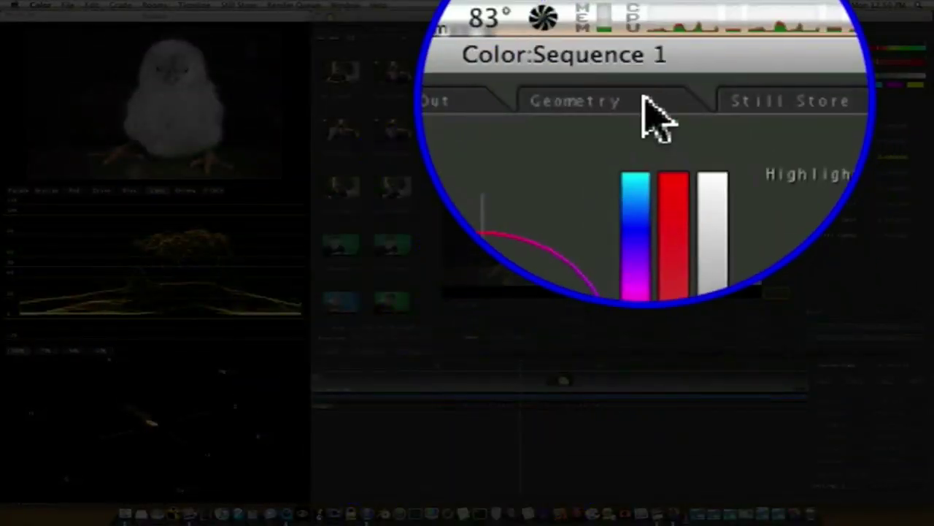
{"action": "left_click", "coordinate": [639, 32]}
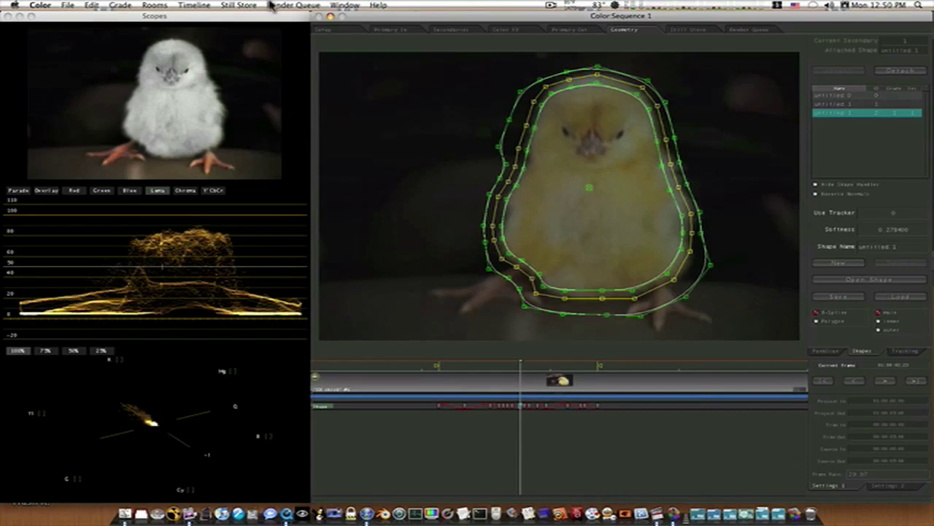
{"action": "left_click", "coordinate": [195, 5]}
{"action": "left_click", "coordinate": [210, 184]}
{"action": "left_click_drag", "start_coordinate": [473, 296], "coordinate": [752, 274]}
{"action": "left_click_drag", "start_coordinate": [597, 290], "coordinate": [597, 294]}
{"action": "left_click_drag", "start_coordinate": [764, 229], "coordinate": [644, 311]}
{"action": "left_click_drag", "start_coordinate": [688, 268], "coordinate": [692, 270]}
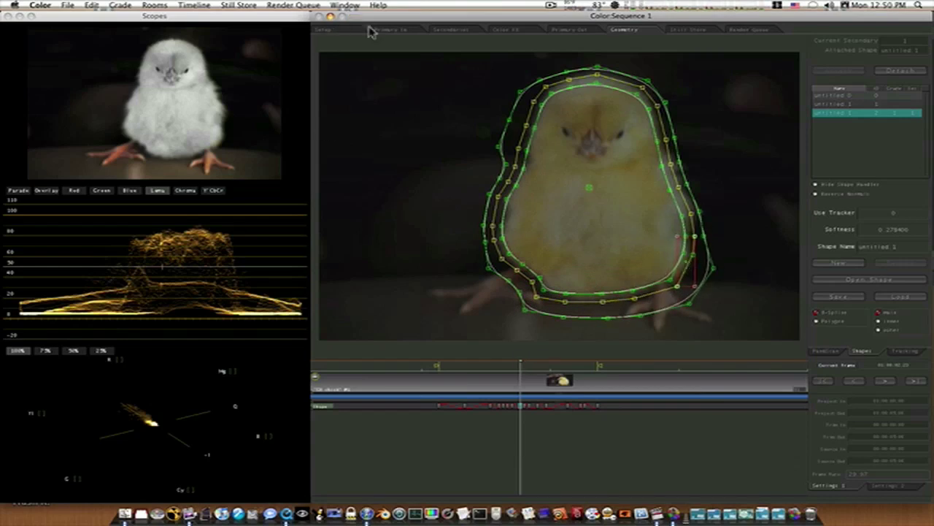
Scrub the graded shot in the Primary Out room, then apply Change Key Frame to the shape keyframe near the start of the shot.
{"action": "left_click", "coordinate": [444, 33]}
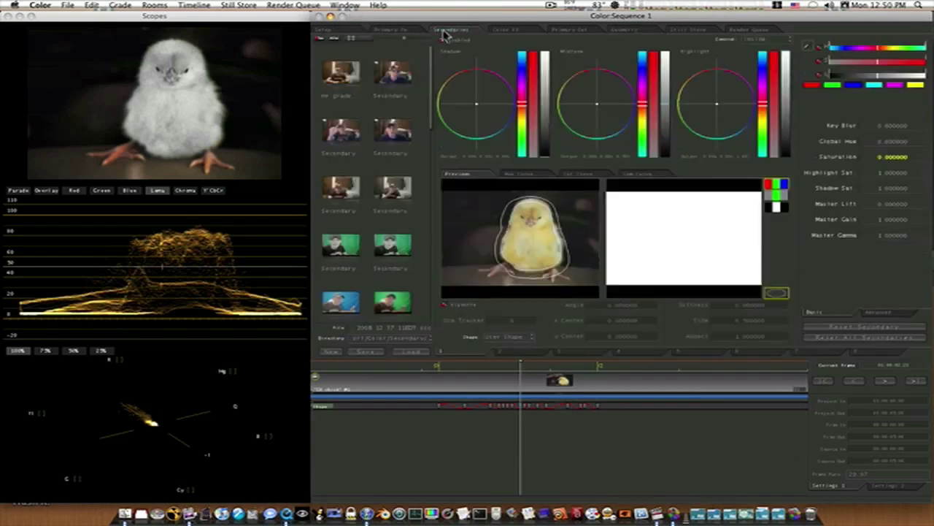
{"action": "left_click", "coordinate": [589, 33]}
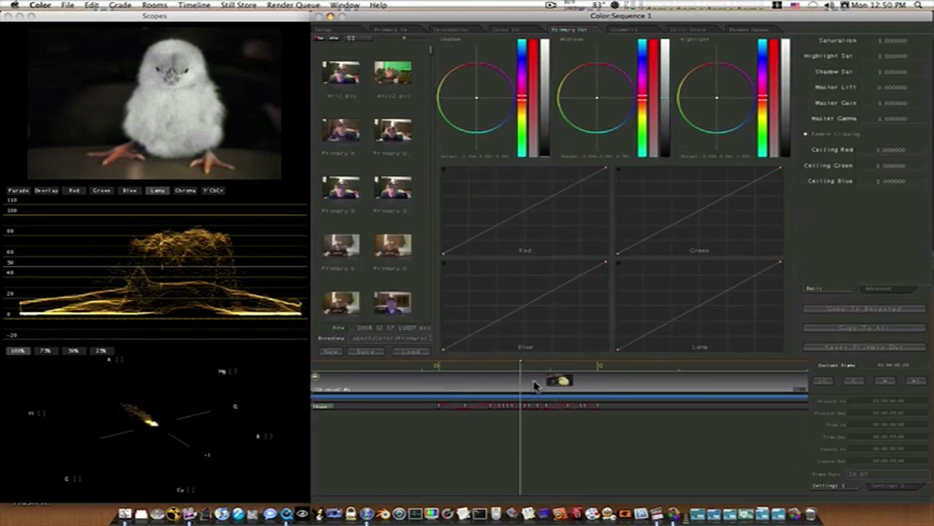
{"action": "mouse_move", "coordinate": [521, 372]}
{"action": "left_mouse_down"}
{"action": "mouse_move", "coordinate": [503, 372]}
{"action": "mouse_move", "coordinate": [538, 380]}
{"action": "mouse_move", "coordinate": [529, 379]}
{"action": "left_mouse_up"}
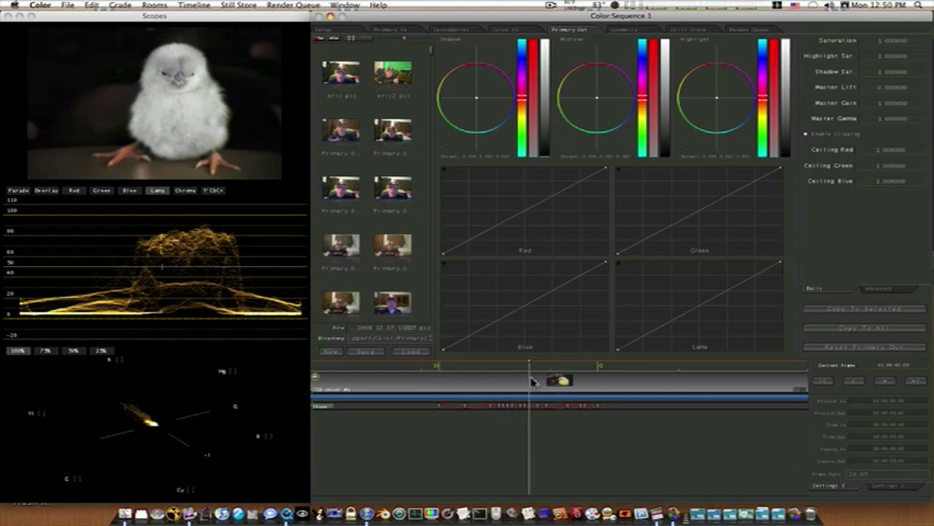
{"action": "left_click", "coordinate": [468, 370]}
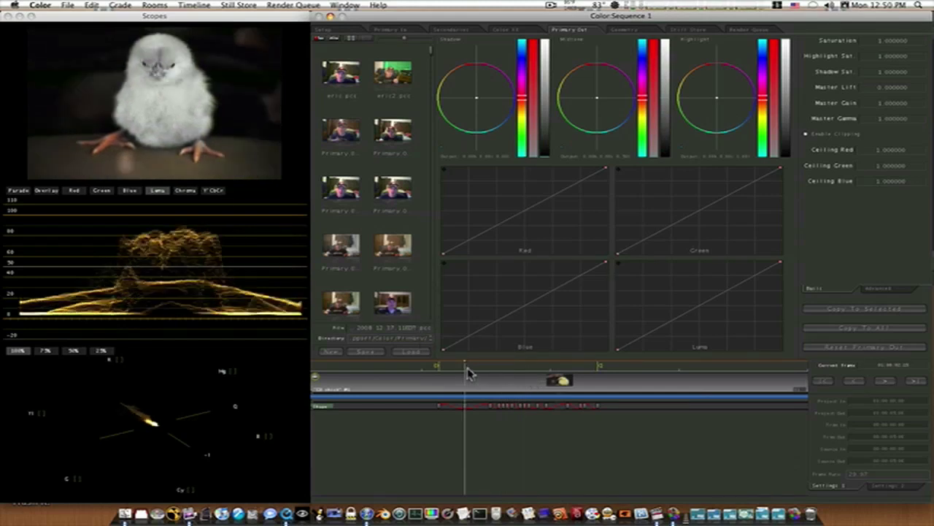
{"action": "left_click", "coordinate": [620, 30]}
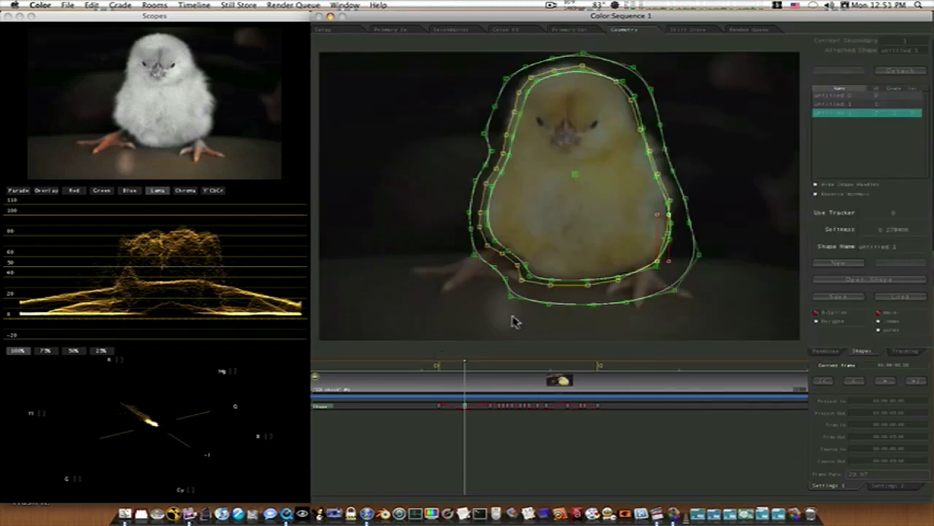
{"action": "left_click", "coordinate": [181, 5]}
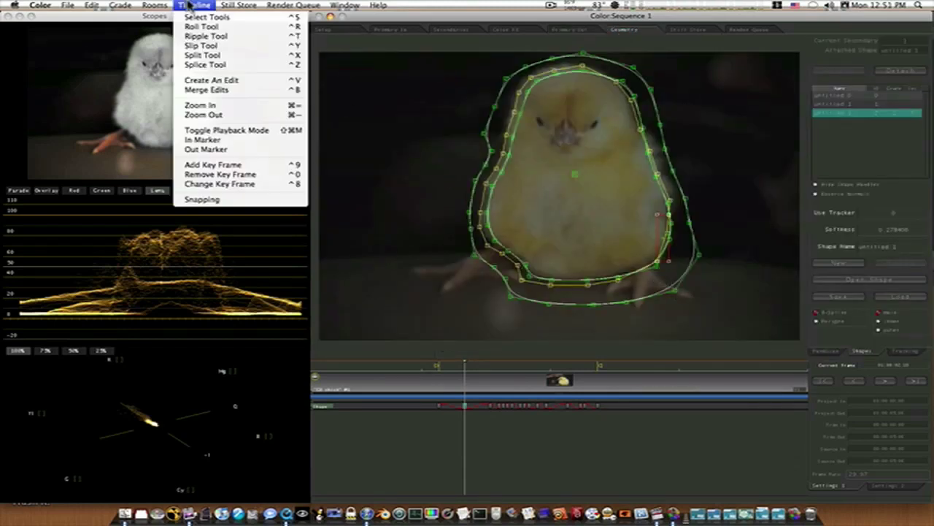
{"action": "left_click", "coordinate": [209, 185]}
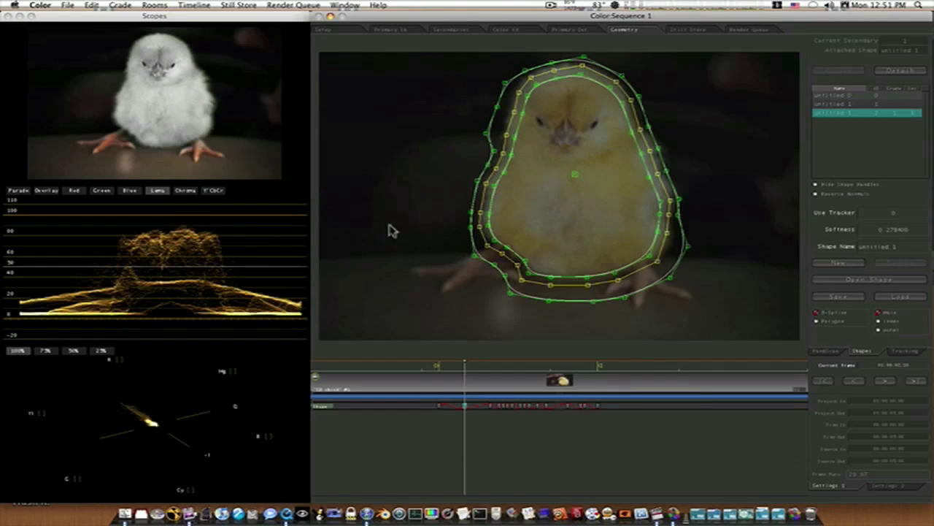
Add the CU chick and Car passing sign shots to the Render Queue and render them.
{"action": "mouse_move", "coordinate": [468, 368]}
{"action": "left_mouse_down"}
{"action": "mouse_move", "coordinate": [486, 370]}
{"action": "mouse_move", "coordinate": [463, 373]}
{"action": "mouse_move", "coordinate": [478, 375]}
{"action": "mouse_move", "coordinate": [468, 382]}
{"action": "left_mouse_up"}
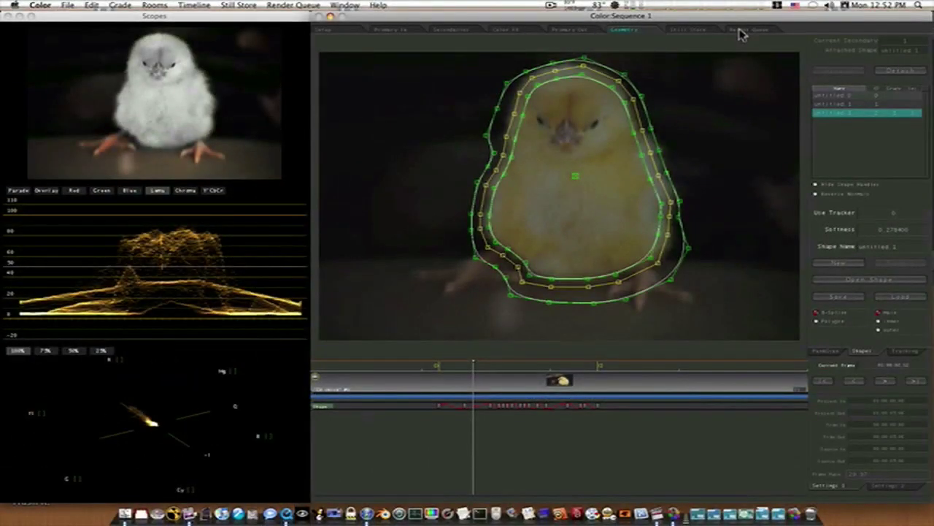
{"action": "left_click_drag", "start_coordinate": [586, 362], "coordinate": [243, 357]}
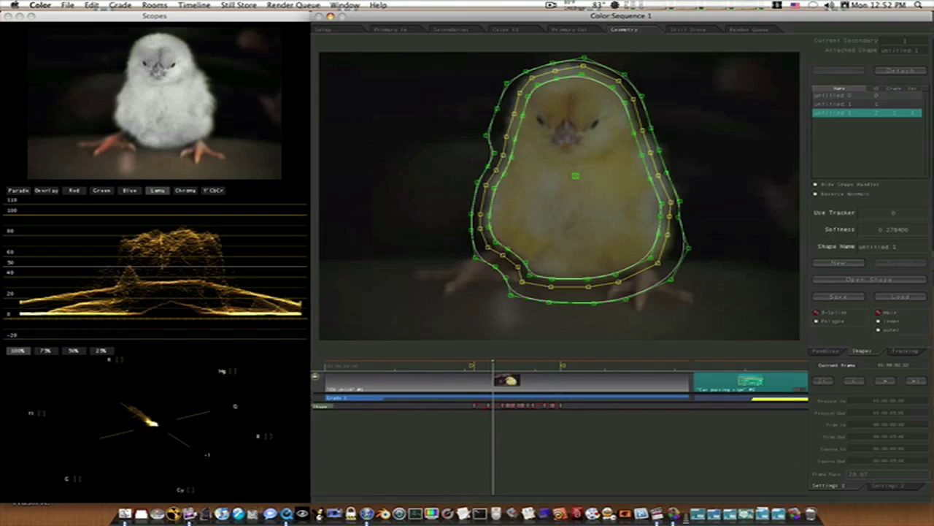
{"action": "left_click", "coordinate": [431, 383]}
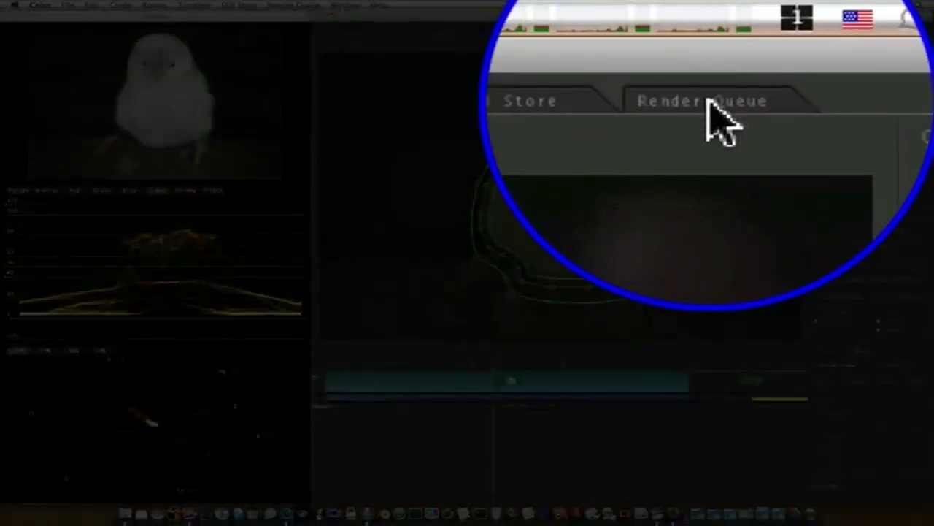
{"action": "left_click", "coordinate": [750, 29]}
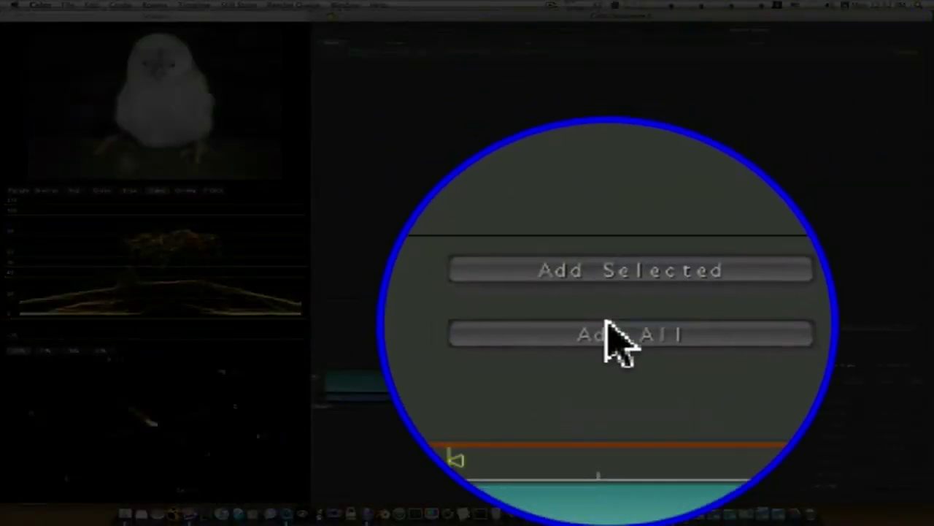
{"action": "left_click", "coordinate": [623, 309]}
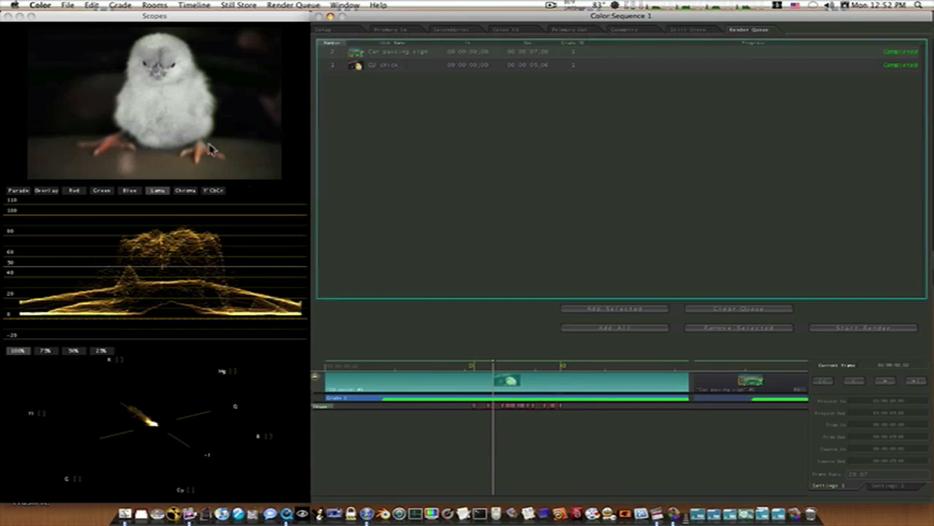
Send the rendered, graded sequence from Color back to Final Cut Pro.
{"action": "left_click", "coordinate": [68, 5]}
{"action": "mouse_move", "coordinate": [86, 113]}
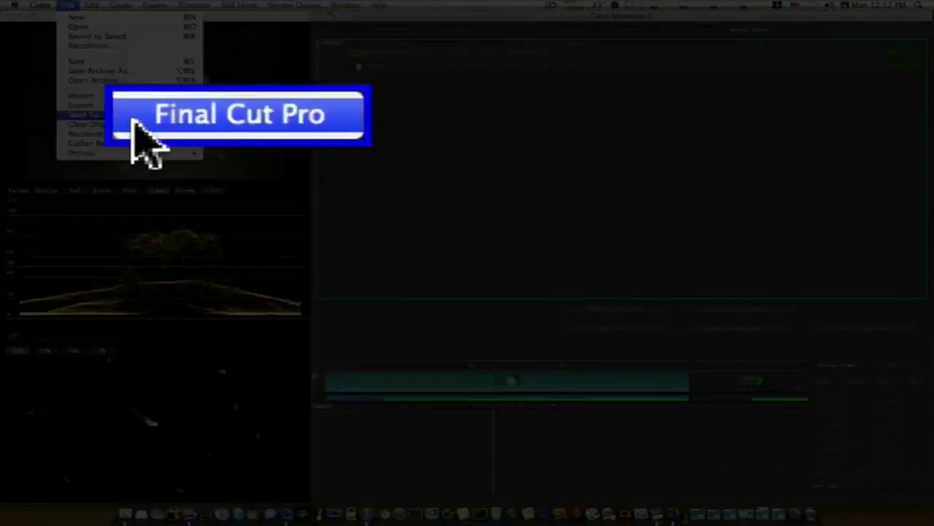
{"action": "left_click", "coordinate": [215, 115]}
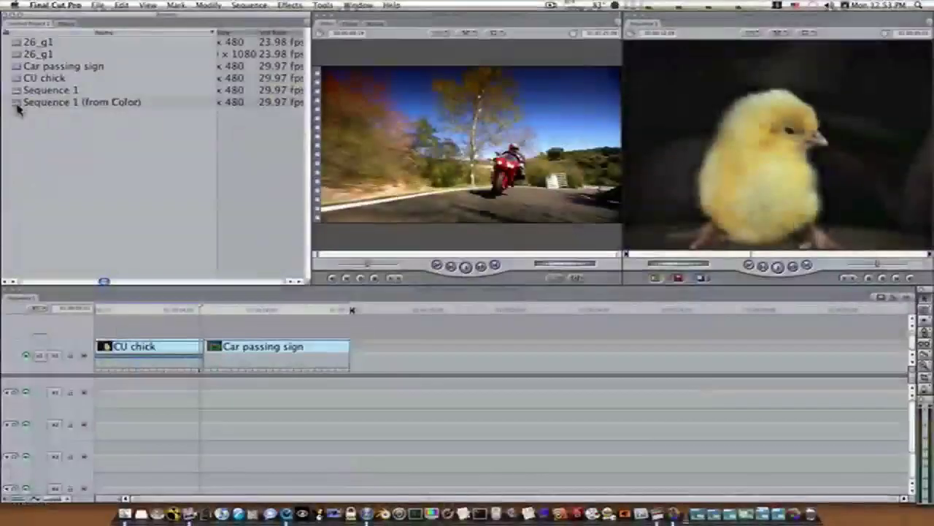
Open Sequence 1 (from Color) in Final Cut Pro, scrub through both graded shots, and select all clips in its timeline.
{"action": "double_click", "coordinate": [16, 104]}
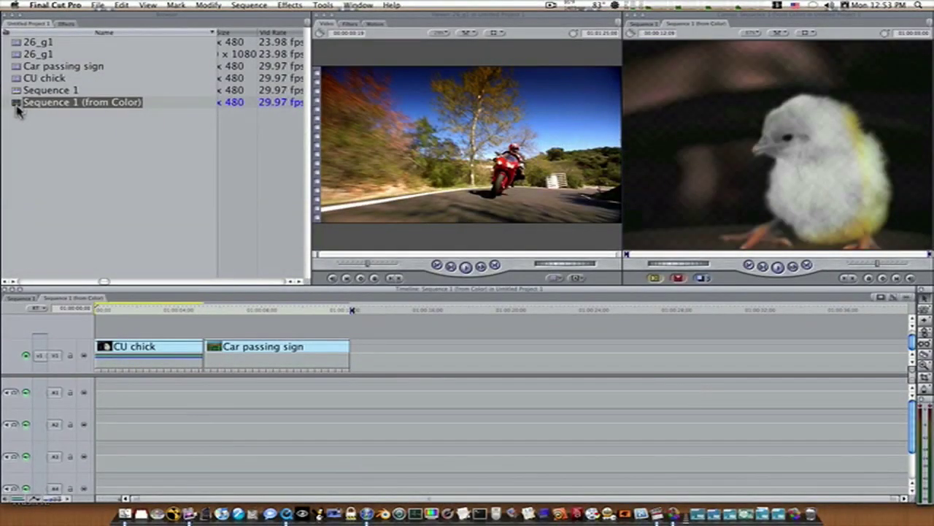
{"action": "left_click_drag", "start_coordinate": [139, 310], "coordinate": [283, 343]}
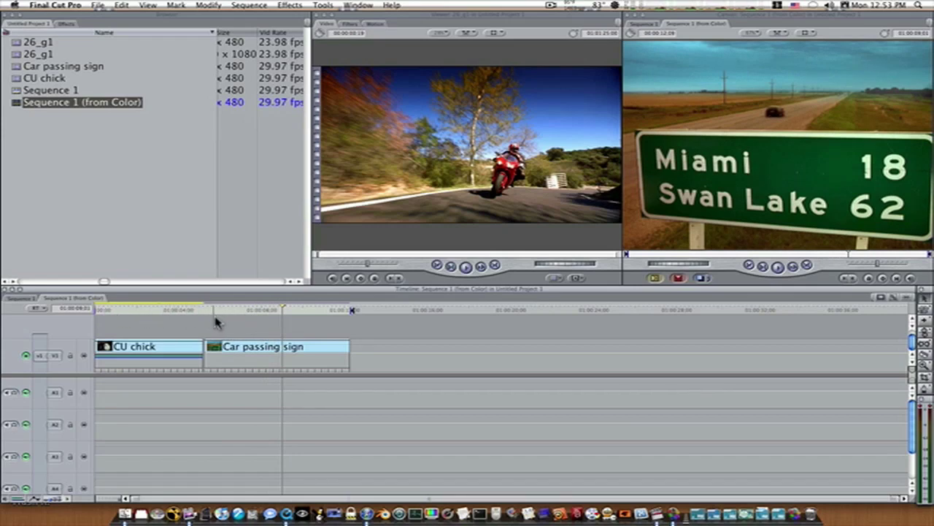
{"action": "left_click_drag", "start_coordinate": [220, 318], "coordinate": [243, 326]}
{"action": "key", "text": "super+a"}
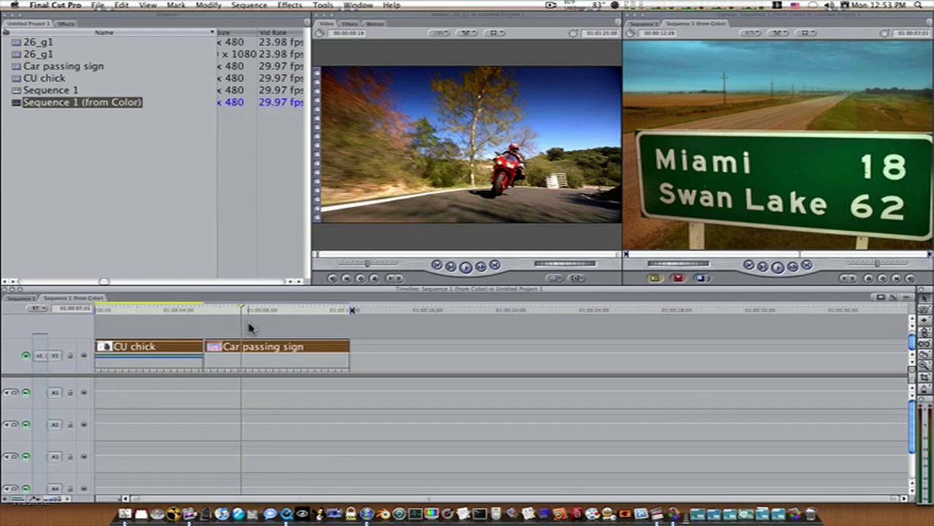